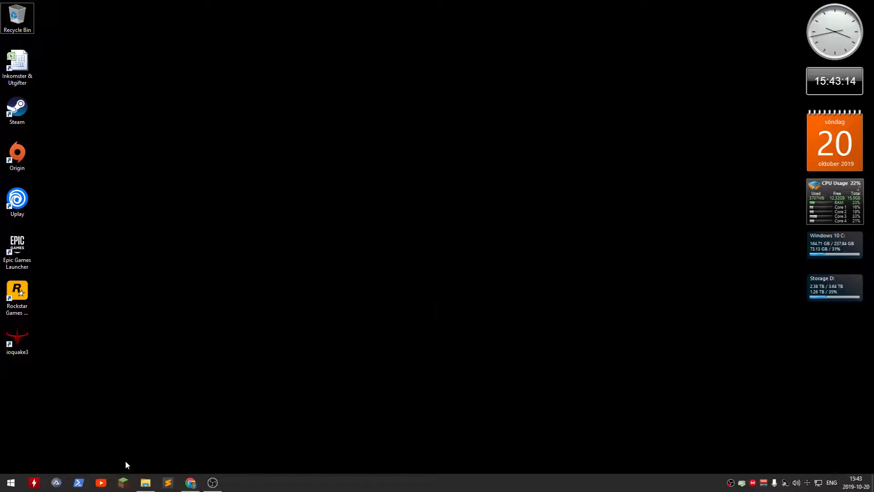
# Step: Open the Minecraft Launcher and start a new Java Edition installation named Vanilla 1.12.2
pyautogui.click(123, 483)
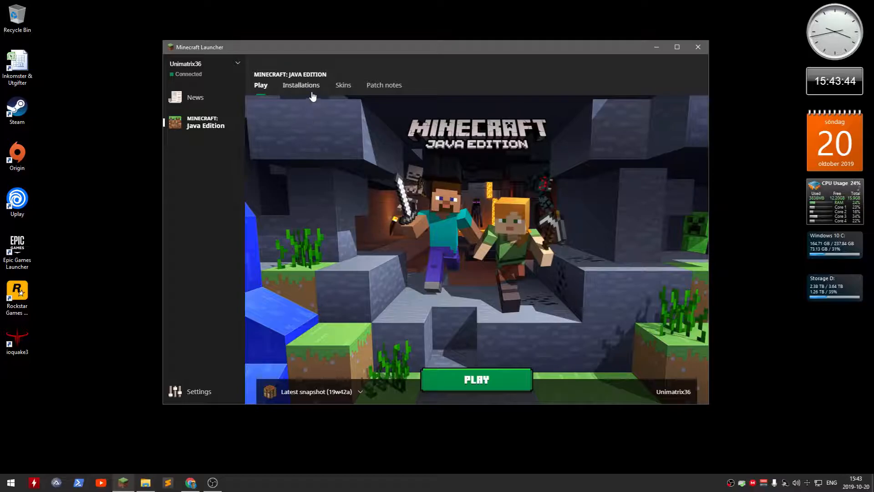
pyautogui.click(311, 91)
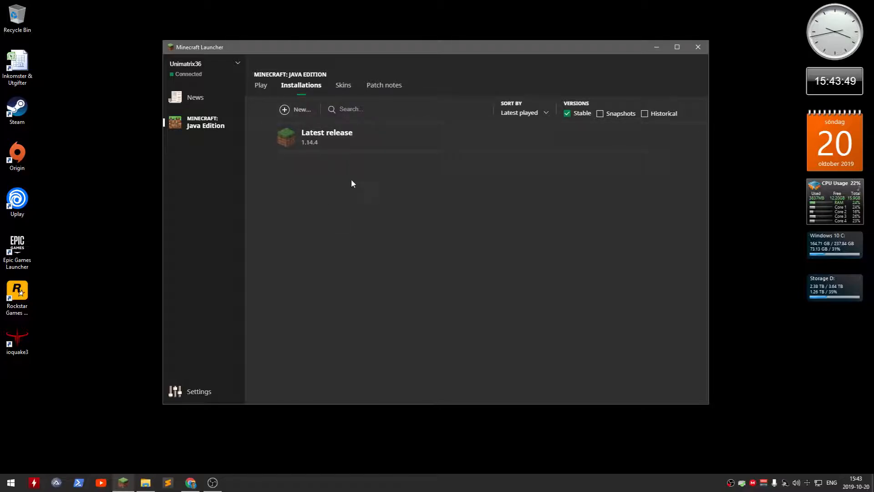
pyautogui.click(301, 113)
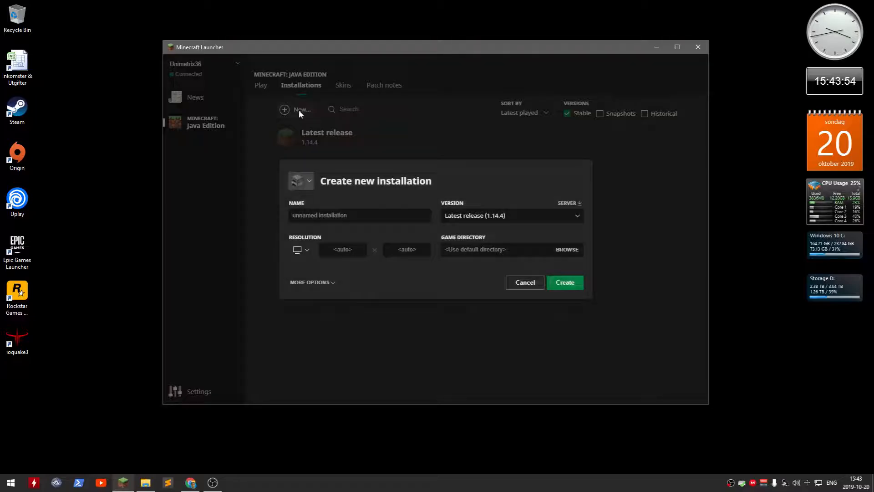
pyautogui.click(339, 215)
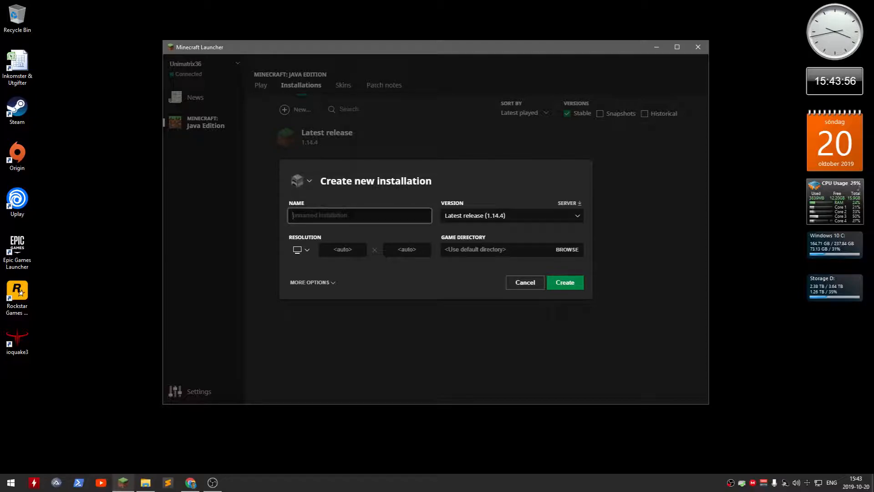
pyautogui.write('Vani')
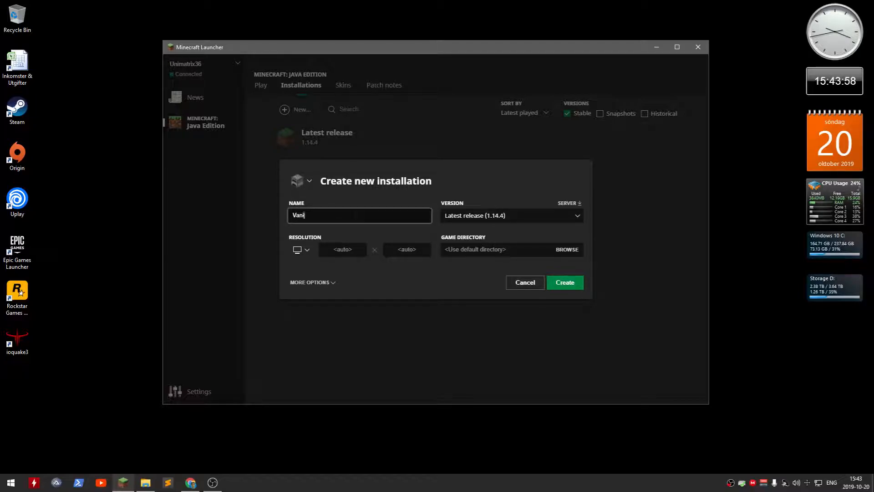
pyautogui.write('lla 1.12.2')
# Step: Set the new installation's game version to release 1.12.2
pyautogui.click(507, 216)
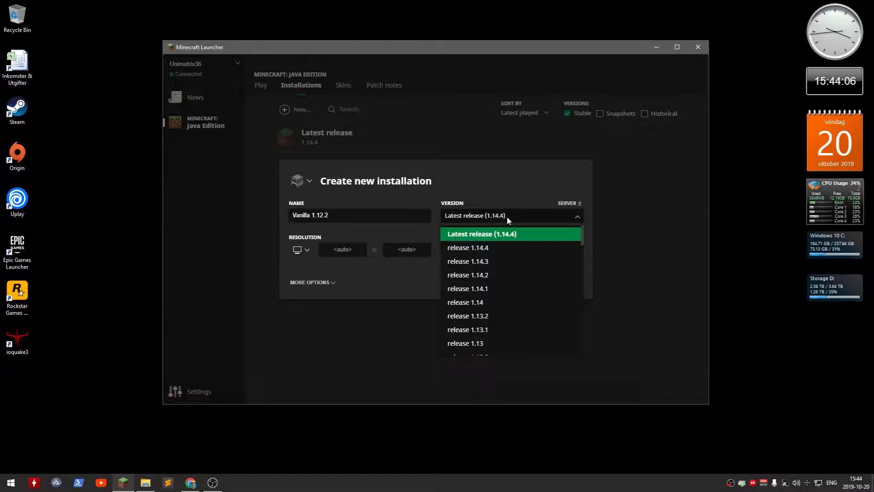
pyautogui.scroll(-3, 519, 298)
pyautogui.click(505, 268)
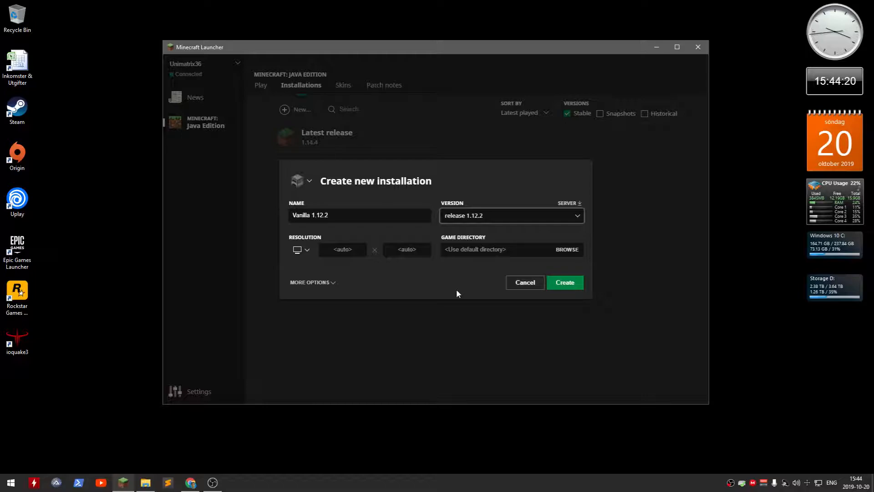
# Step: Raise the installation's maximum memory to 8 GB by changing its JVM argument to -Xmx8G
pyautogui.click(334, 283)
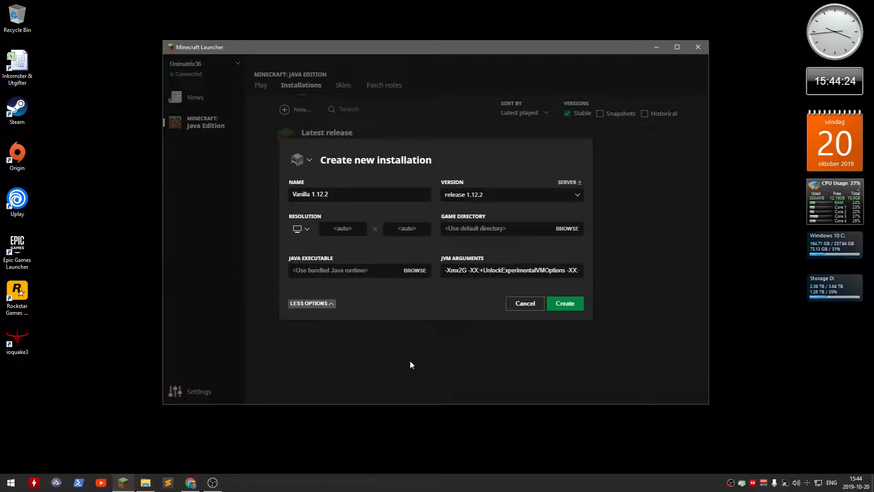
pyautogui.click(331, 304)
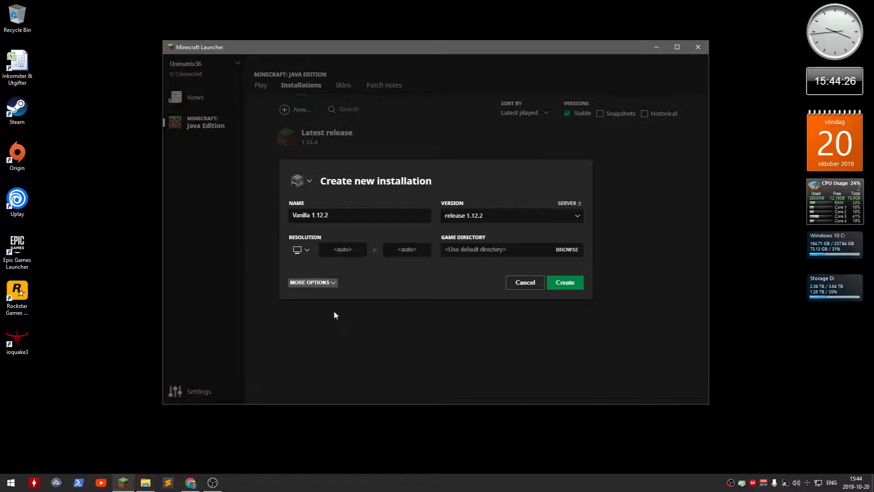
pyautogui.click(312, 282)
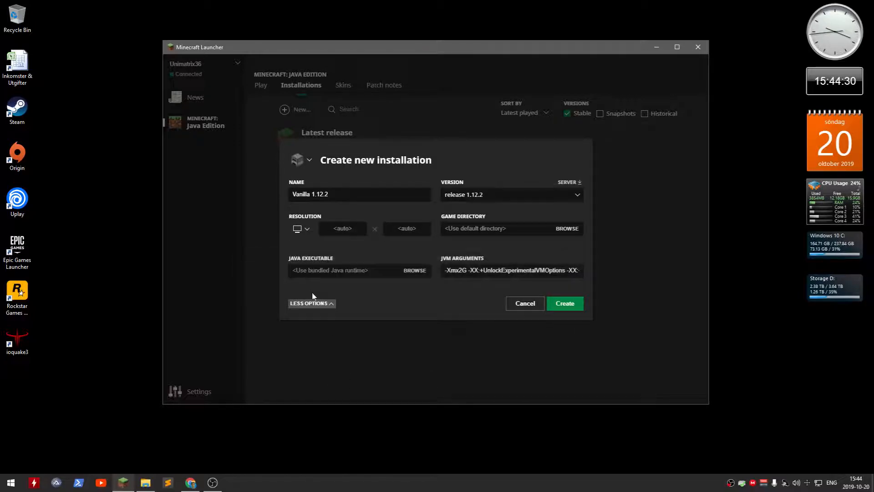
pyautogui.click(467, 271)
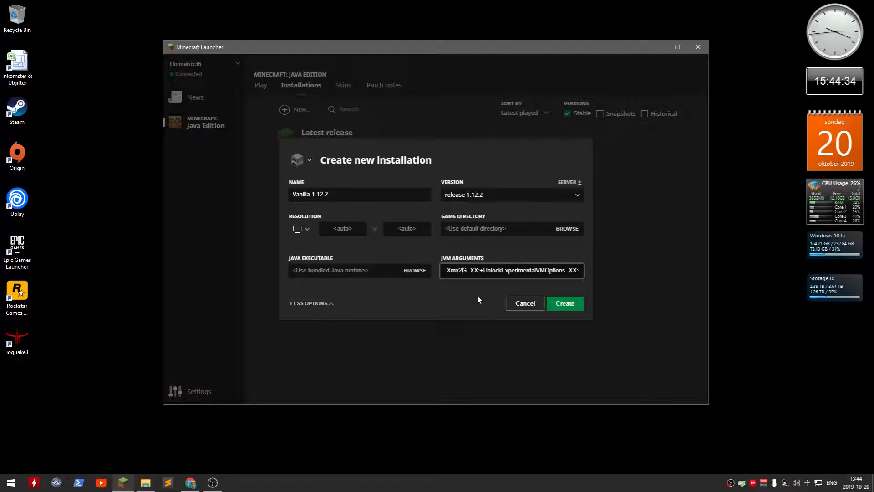
pyautogui.press('BackSpace')
pyautogui.write('8')
# Step: Set the Java executable to javaw from C:\Program Files\Java\jre1.8.0_221\bin and create the installation
pyautogui.click(417, 271)
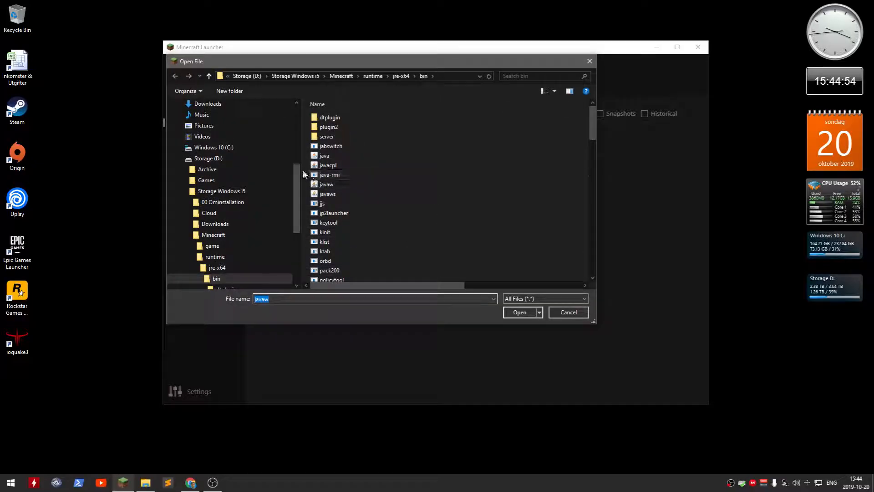
pyautogui.click(266, 147)
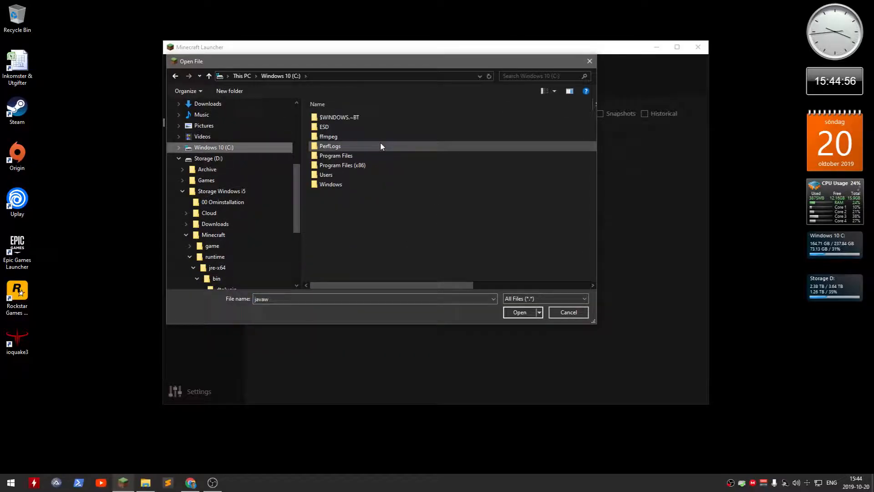
pyautogui.doubleClick(366, 155)
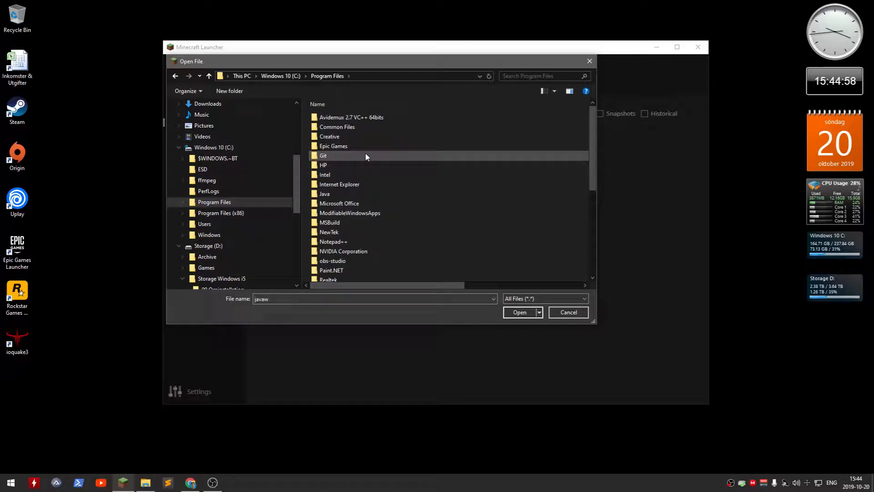
pyautogui.doubleClick(363, 192)
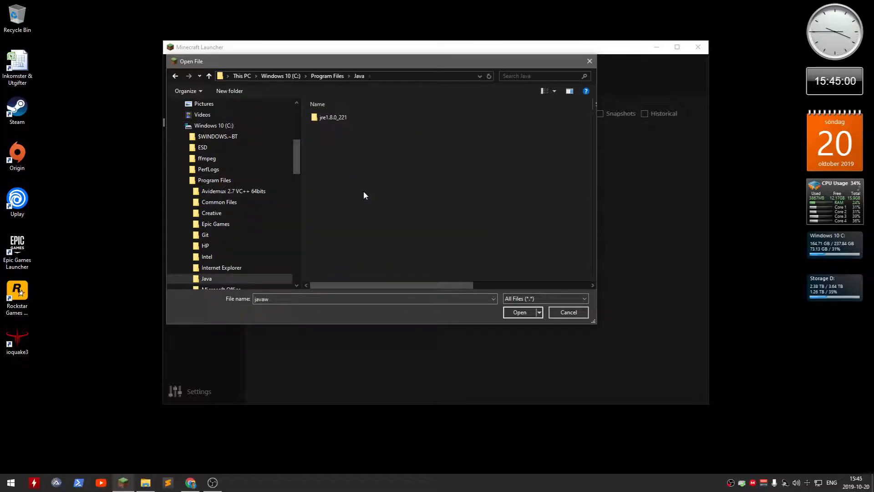
pyautogui.doubleClick(342, 117)
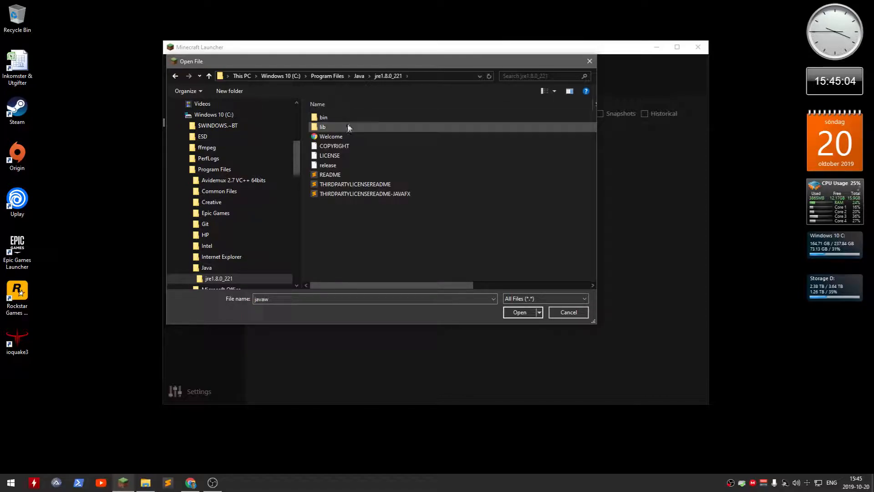
pyautogui.doubleClick(346, 115)
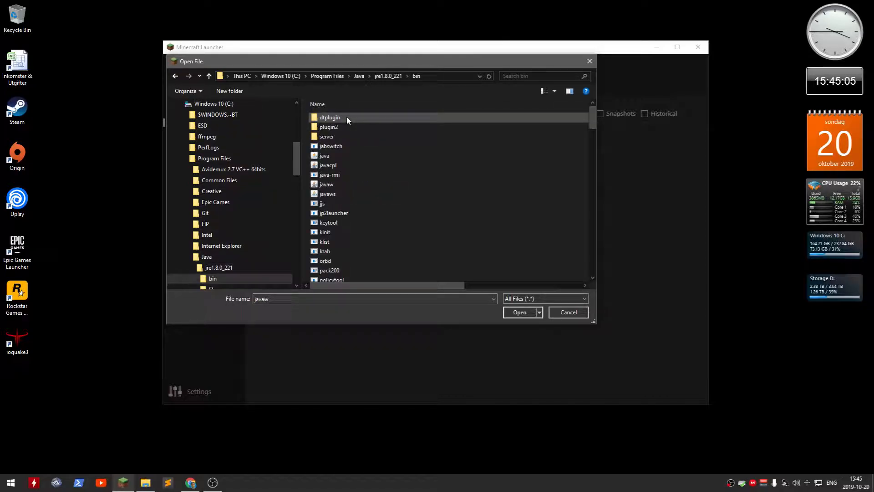
pyautogui.click(519, 313)
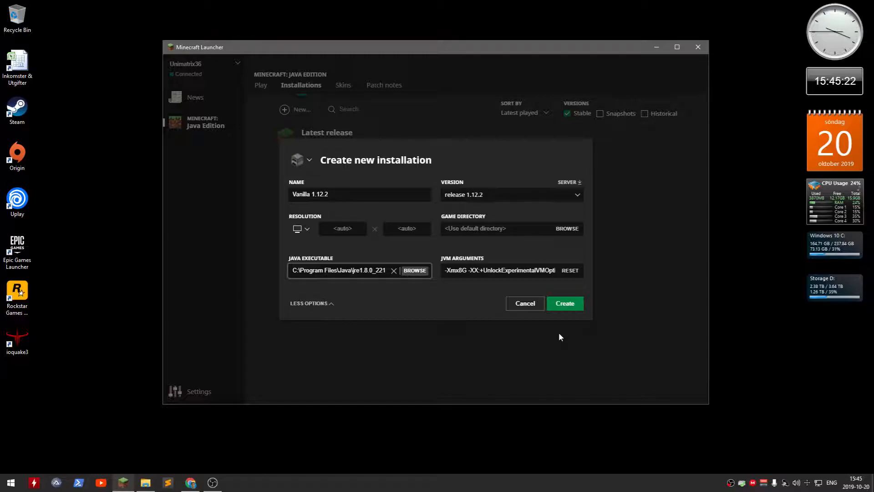
pyautogui.click(565, 304)
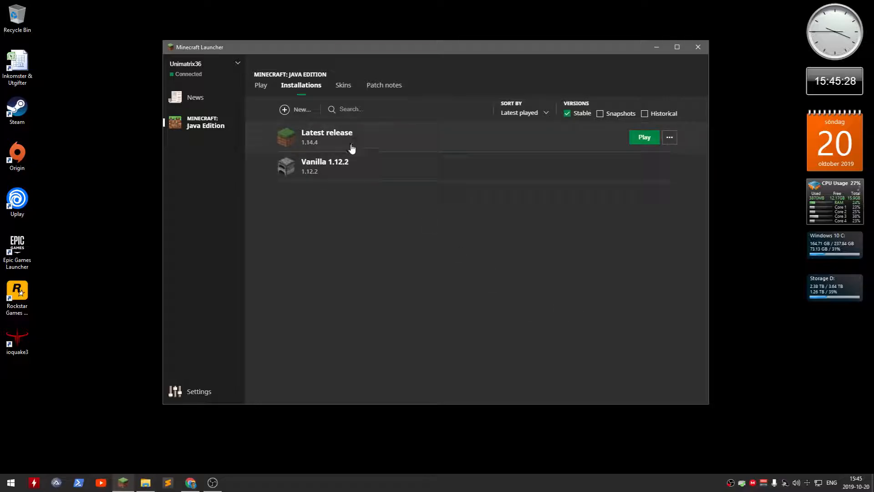
# Step: Launch the game once with the Vanilla 1.12.2 installation and quit it from its title screen
pyautogui.click(262, 86)
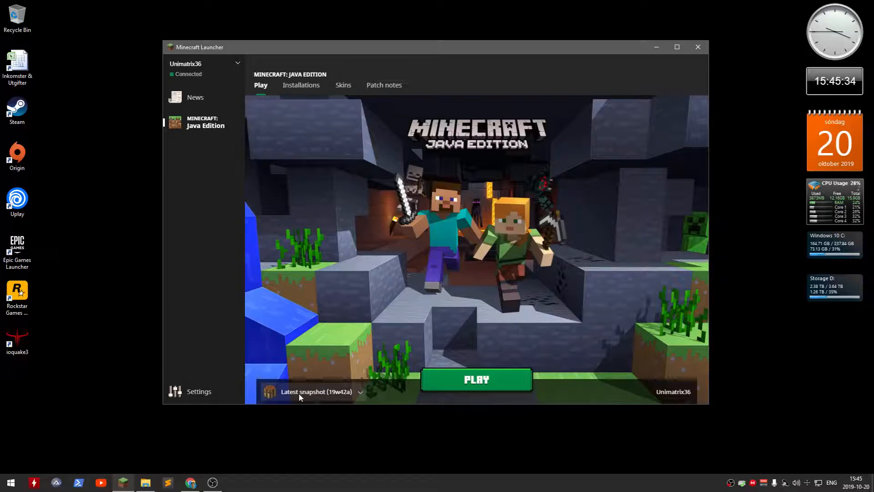
pyautogui.click(360, 392)
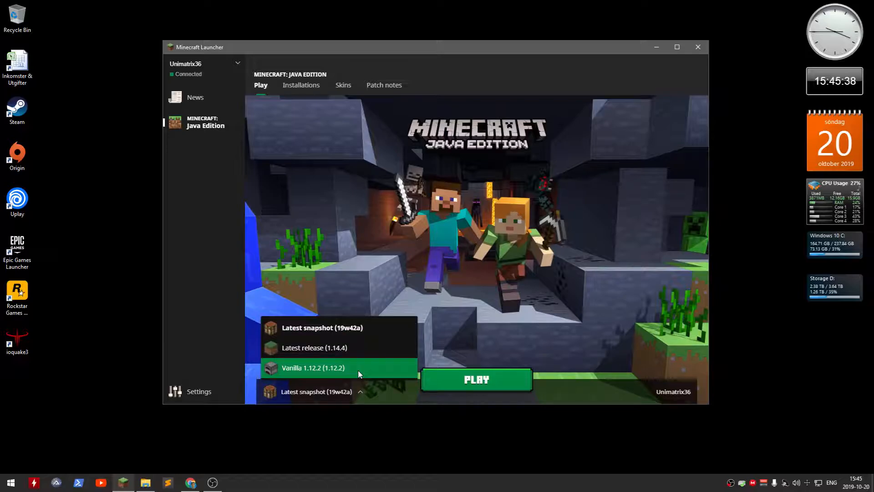
pyautogui.click(359, 373)
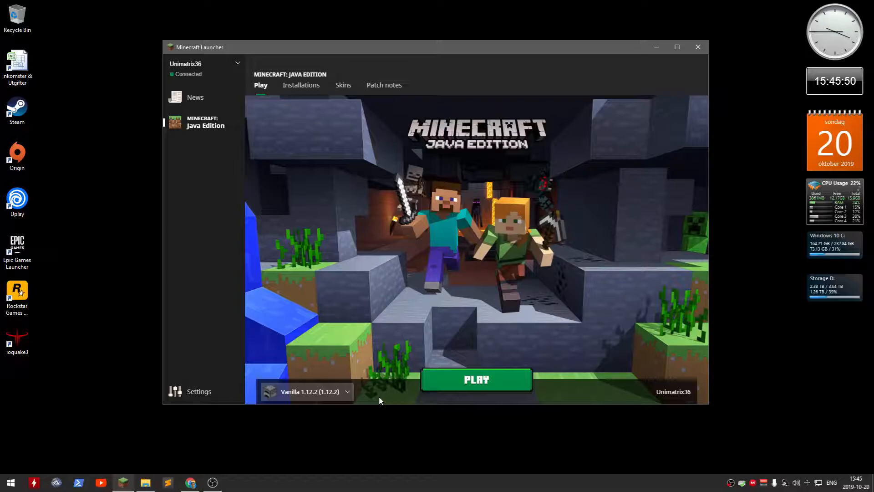
pyautogui.click(464, 385)
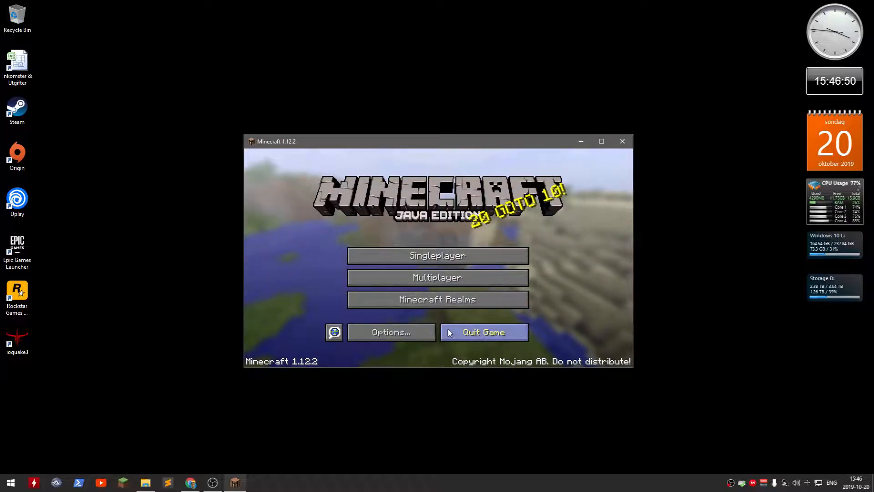
pyautogui.click(469, 341)
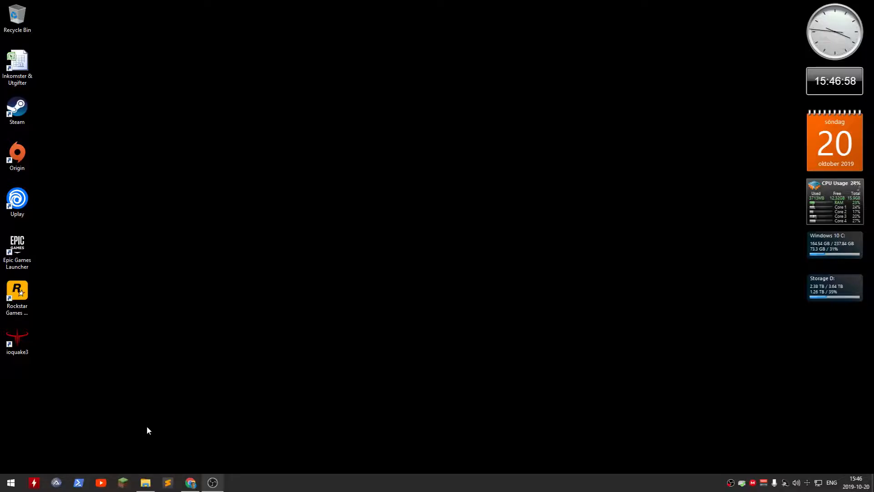
# Step: Switch to Google Chrome and close the MultiMC page so the CurseForge Minecraft mods page shows
pyautogui.moveTo(191, 486)
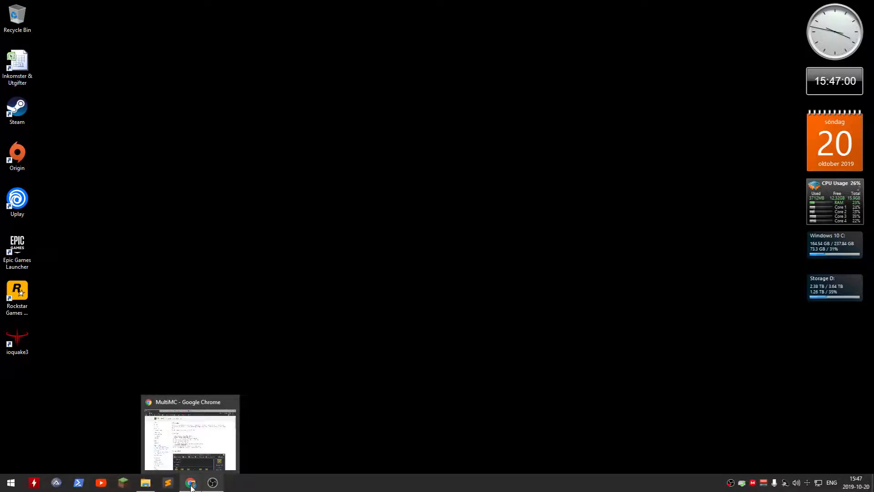
pyautogui.click(191, 485)
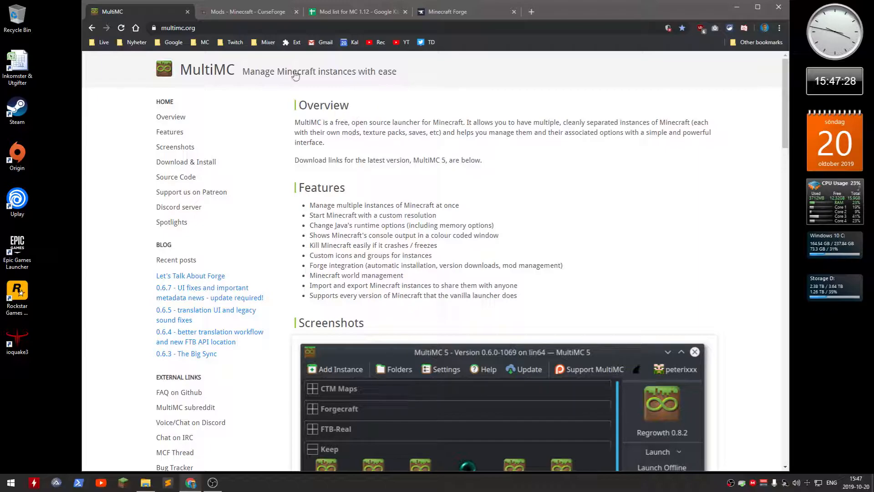
pyautogui.click(188, 11)
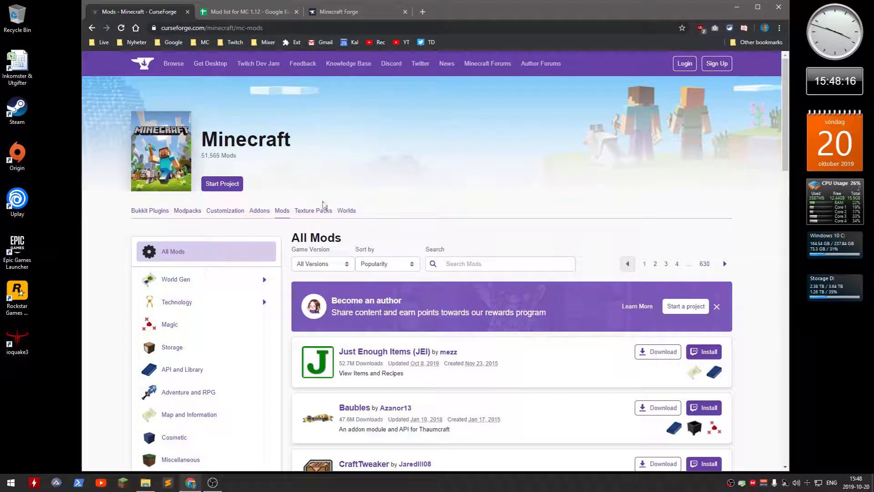
# Step: Filter the CurseForge Minecraft mod list by game version 1.12.2
pyautogui.click(349, 266)
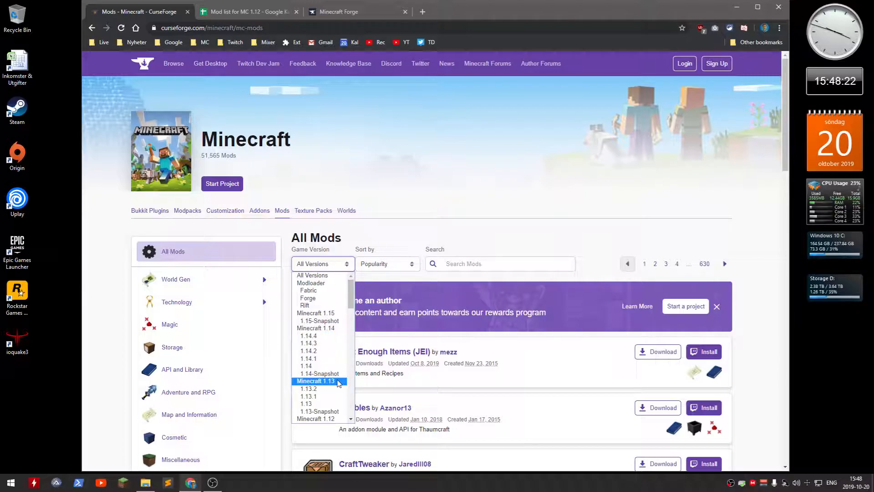
pyautogui.scroll(-3, 339, 383)
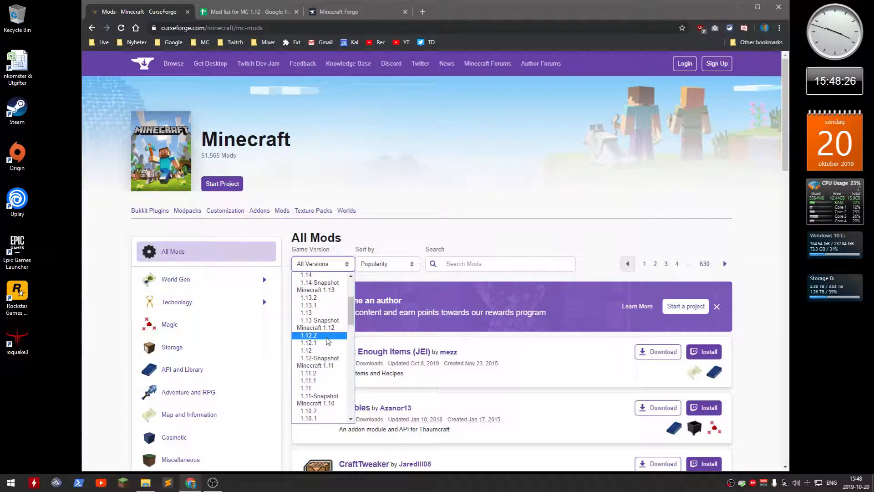
pyautogui.click(340, 332)
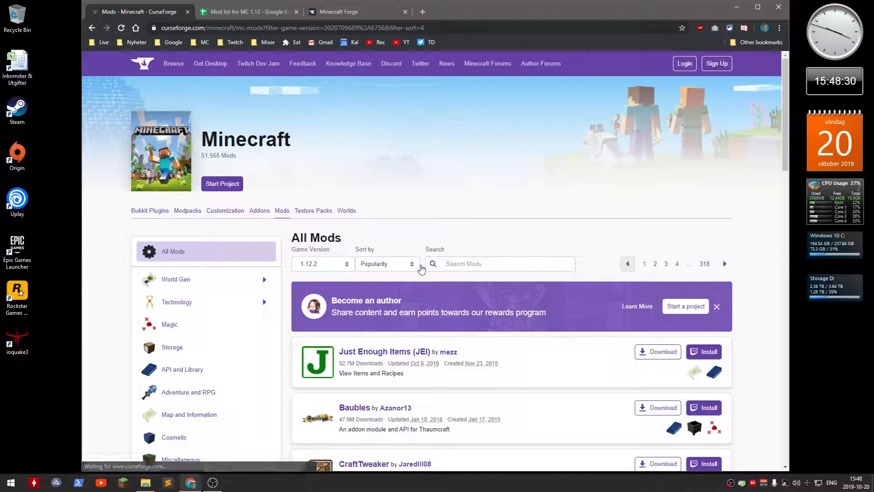
# Step: Search the mods for bibliocraft and open the page of the main BiblioCraft mod
pyautogui.click(501, 263)
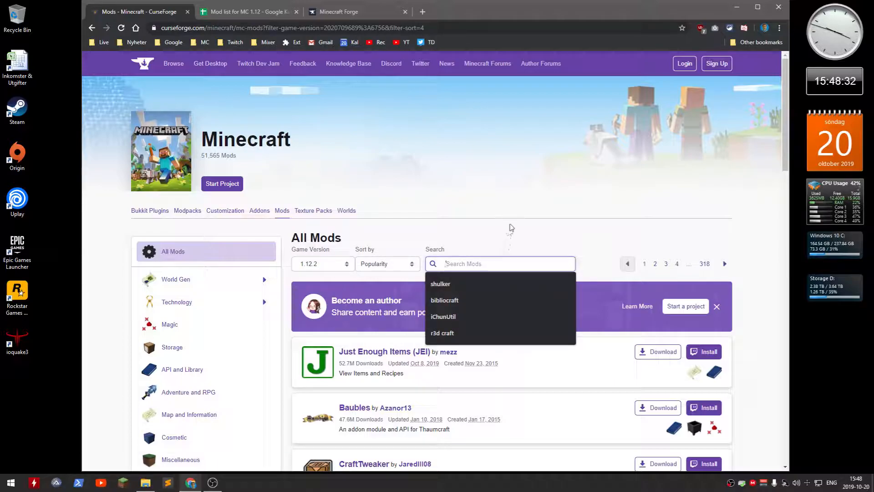
pyautogui.click(487, 301)
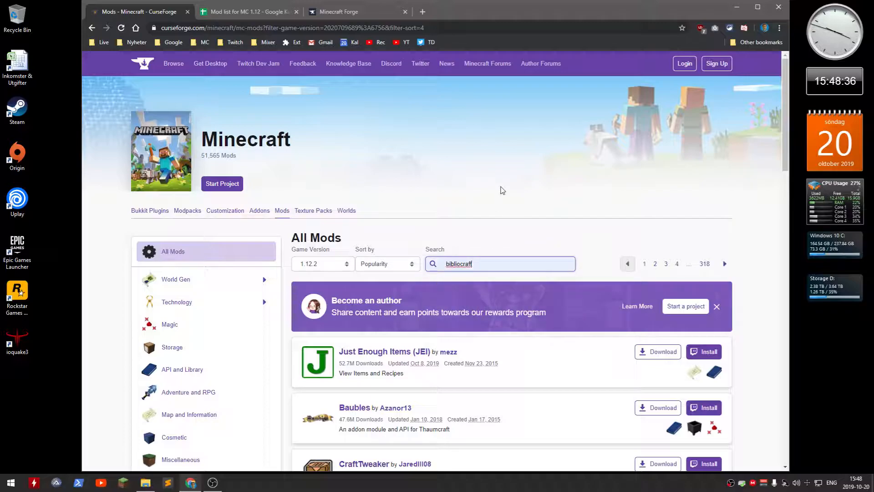
pyautogui.press('Return')
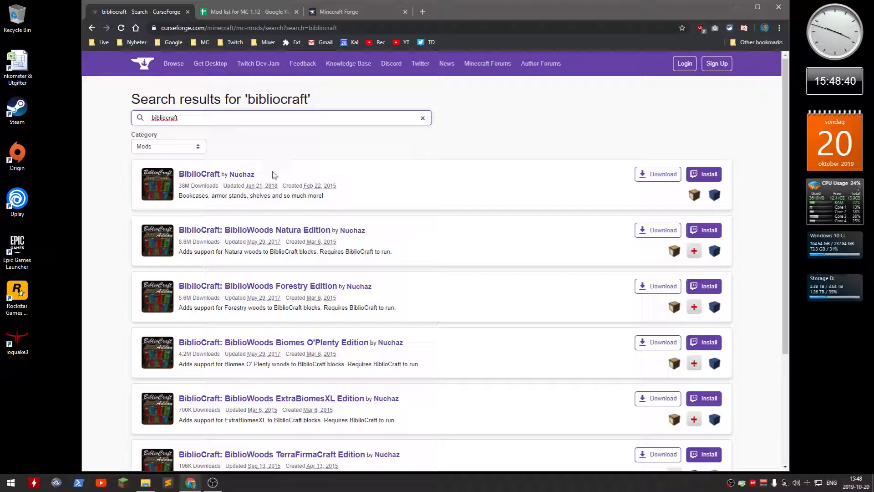
pyautogui.click(197, 174)
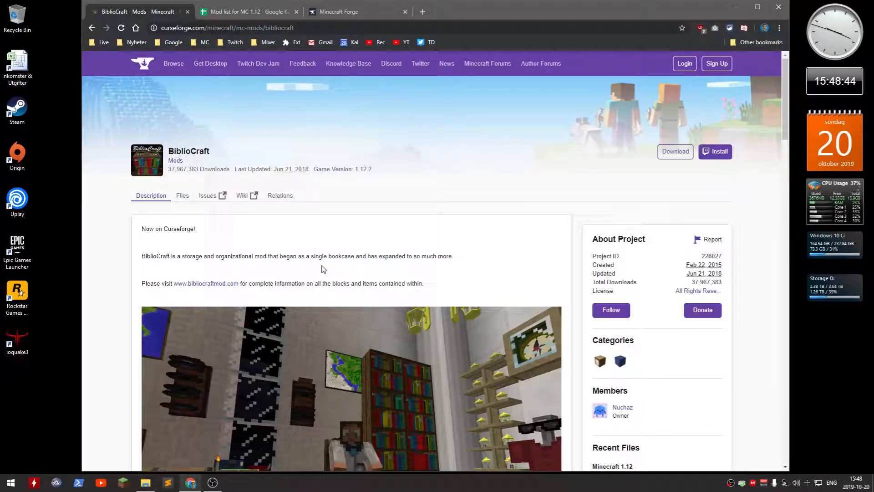
# Step: Look through the BiblioCraft description and open the mod's list of files
pyautogui.scroll(-4, 323, 268)
pyautogui.scroll(-1, 323, 269)
pyautogui.scroll(5, 324, 269)
pyautogui.click(182, 196)
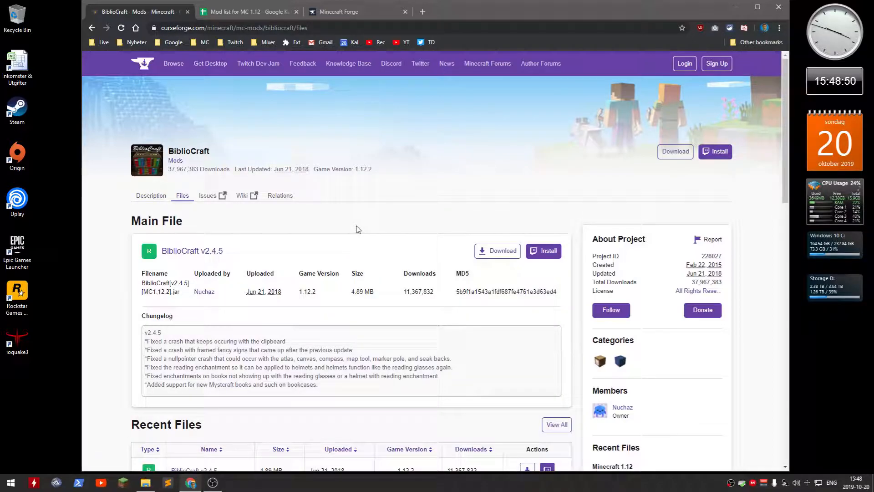
# Step: Sort BiblioCraft's recent files by game version with the newest game version first
pyautogui.scroll(-3, 345, 221)
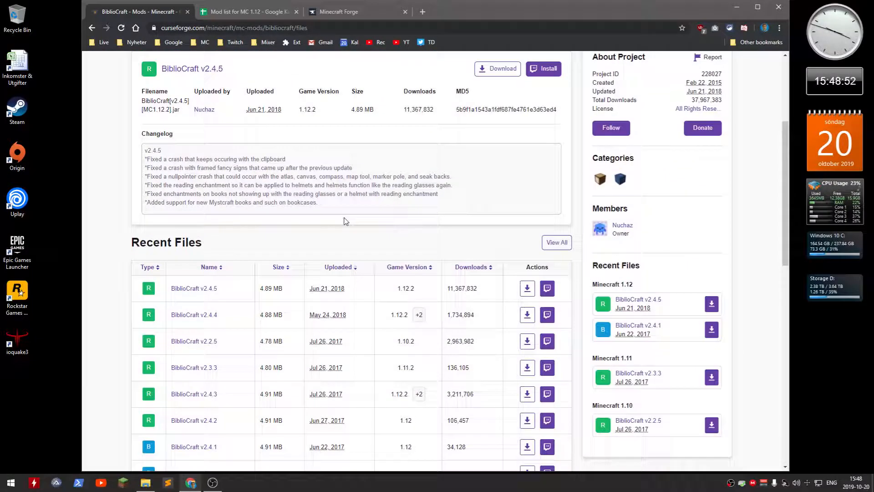
pyautogui.scroll(3, 345, 222)
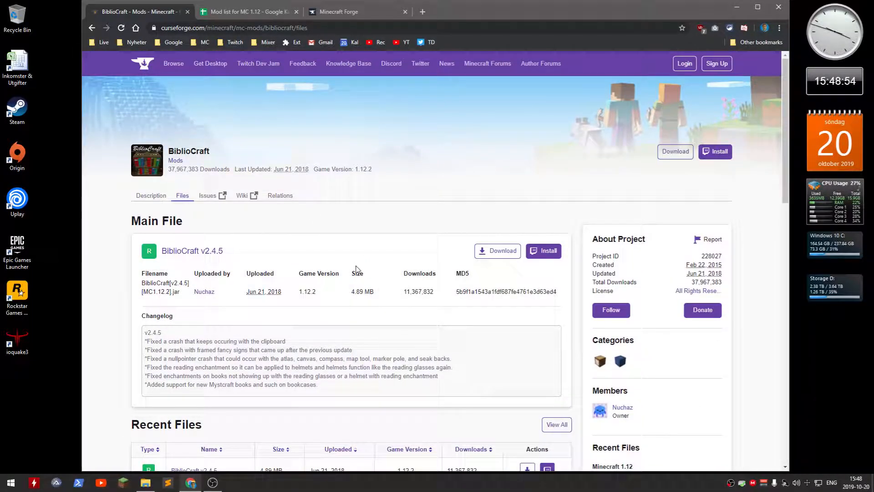
pyautogui.scroll(-5, 214, 307)
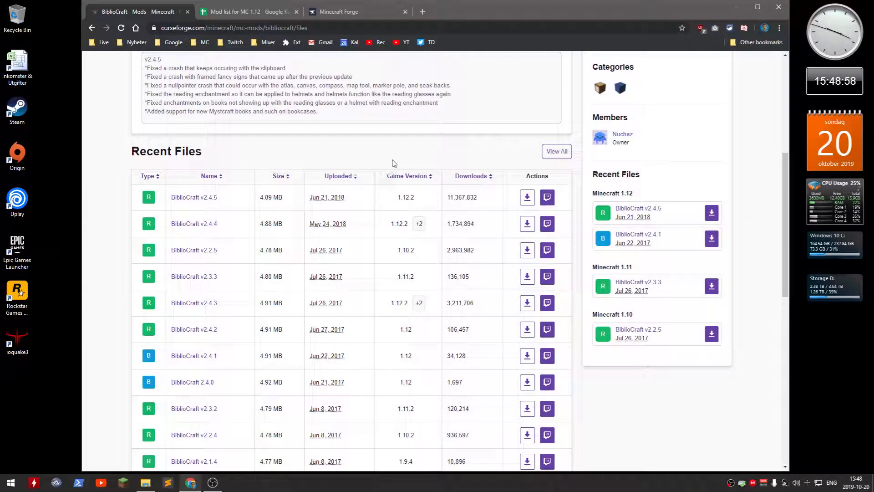
pyautogui.click(417, 180)
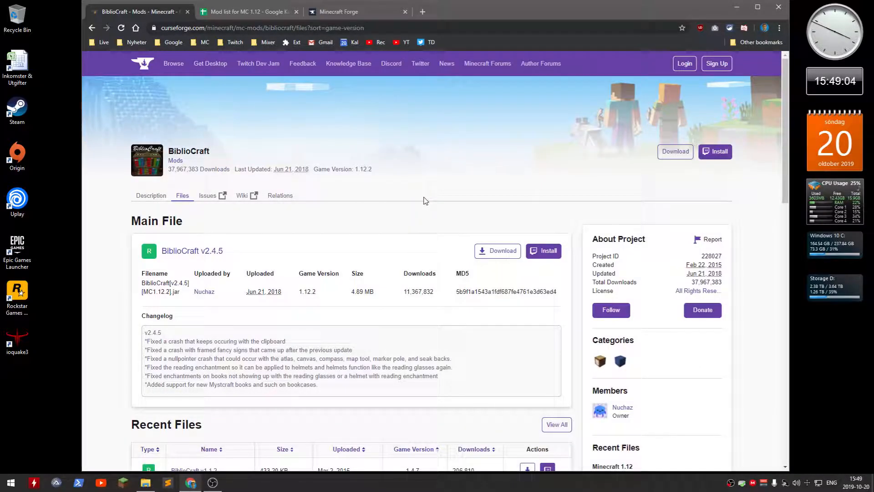
pyautogui.scroll(-6, 425, 203)
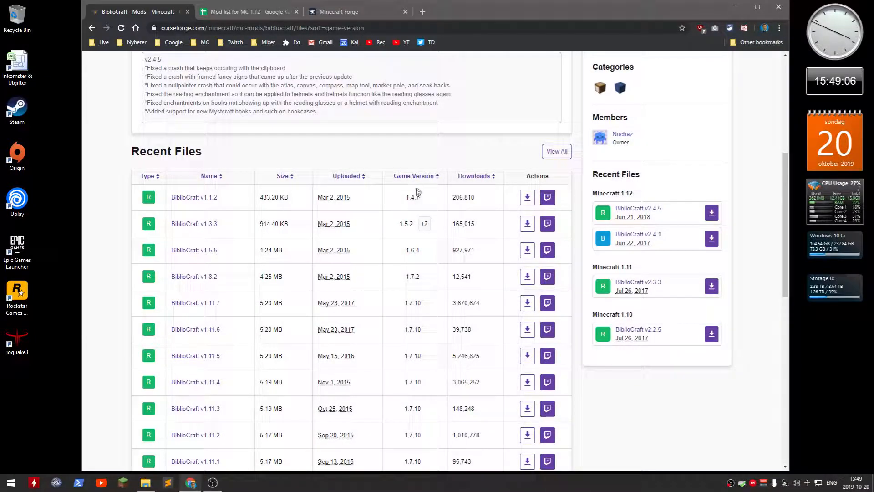
pyautogui.click(415, 177)
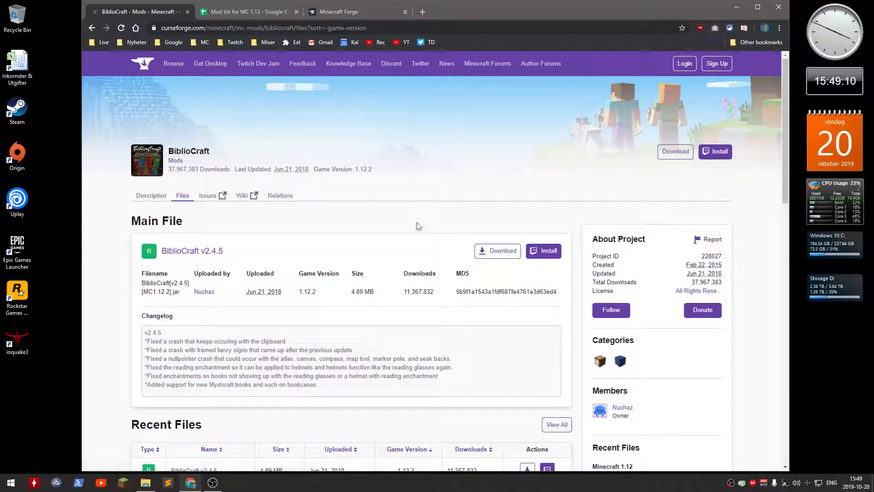
pyautogui.scroll(-6, 416, 230)
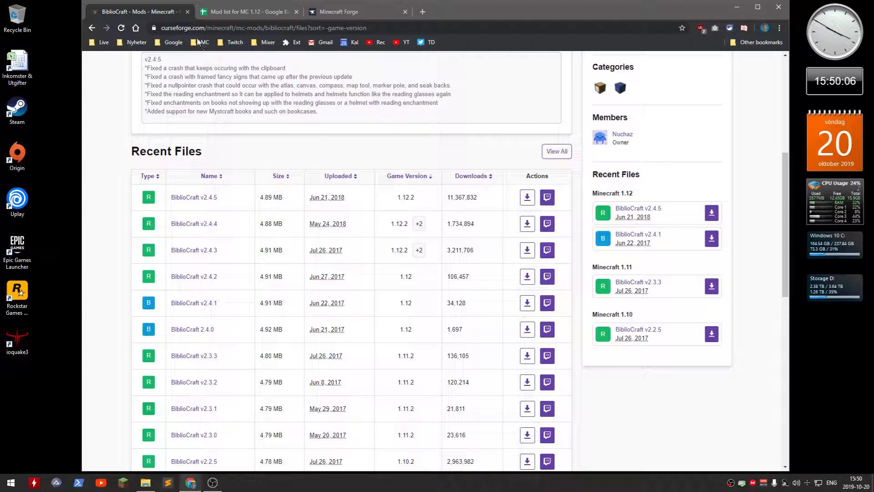
# Step: Close the BiblioCraft page and look through the mods, versions and links in the Mod list for MC 1.12 spreadsheet
pyautogui.click(187, 11)
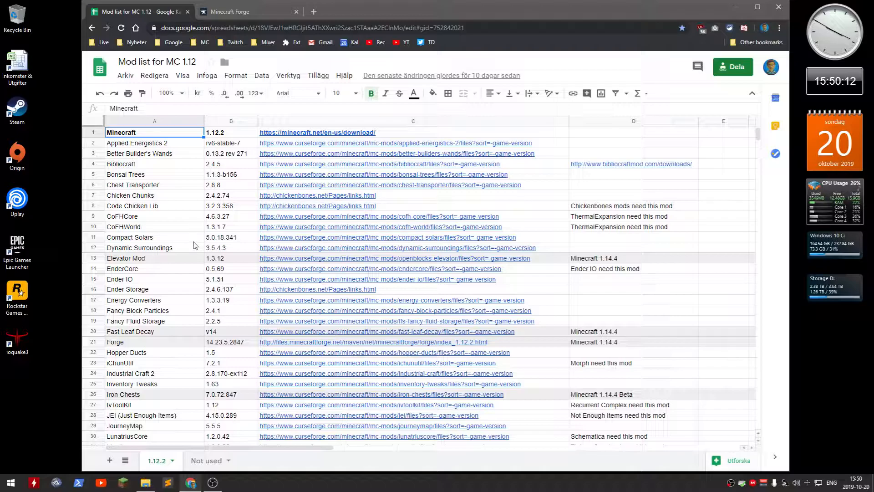
pyautogui.scroll(-7, 195, 246)
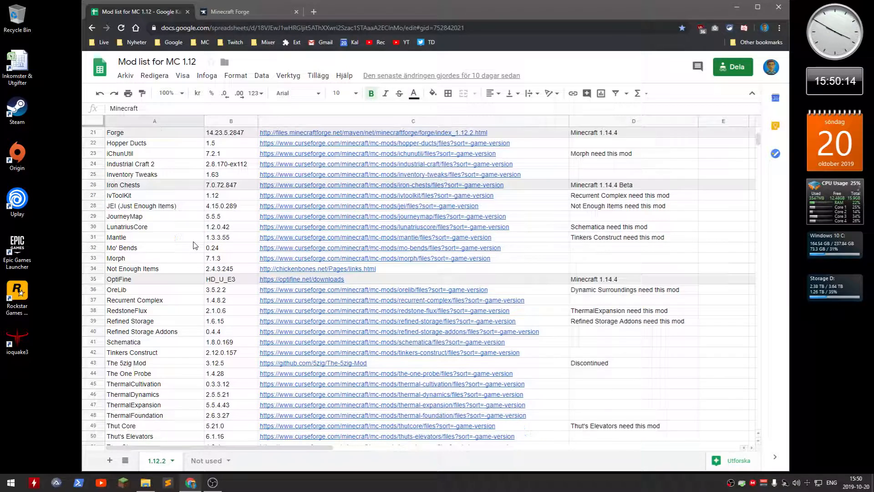
pyautogui.scroll(-5, 195, 246)
pyautogui.scroll(12, 195, 246)
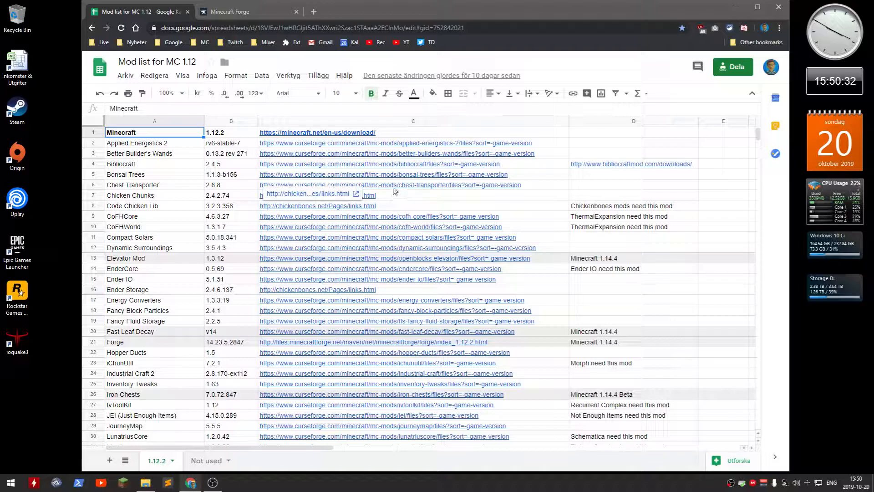
# Step: Open the Chest Transporter link from the mod list, check its recent files, and close that page
pyautogui.click(348, 177)
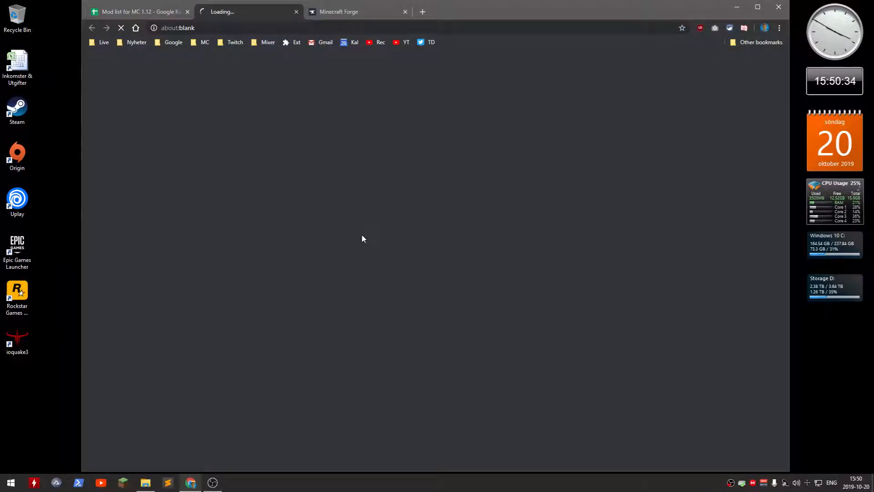
pyautogui.scroll(-3, 365, 250)
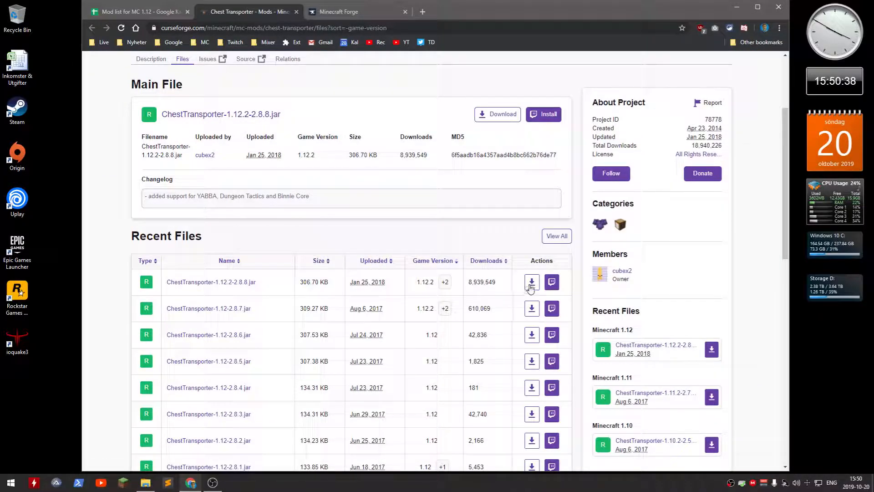
pyautogui.click(296, 11)
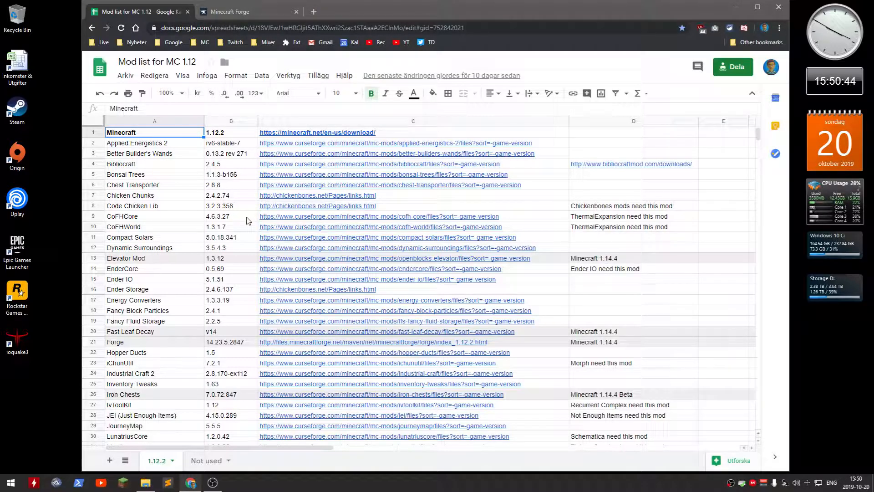
# Step: Look through the whole mod list for notes on Minecraft 1.14.4 support and the highlighted rows
pyautogui.scroll(-3, 249, 222)
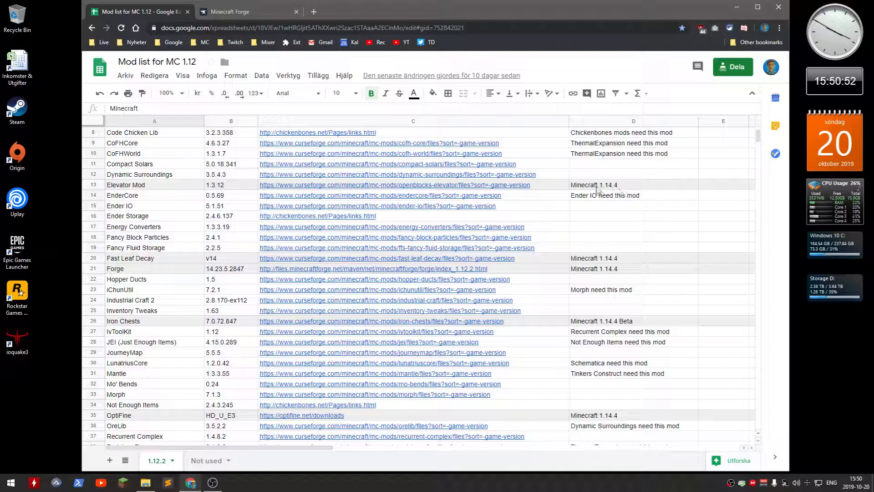
pyautogui.scroll(-5, 548, 210)
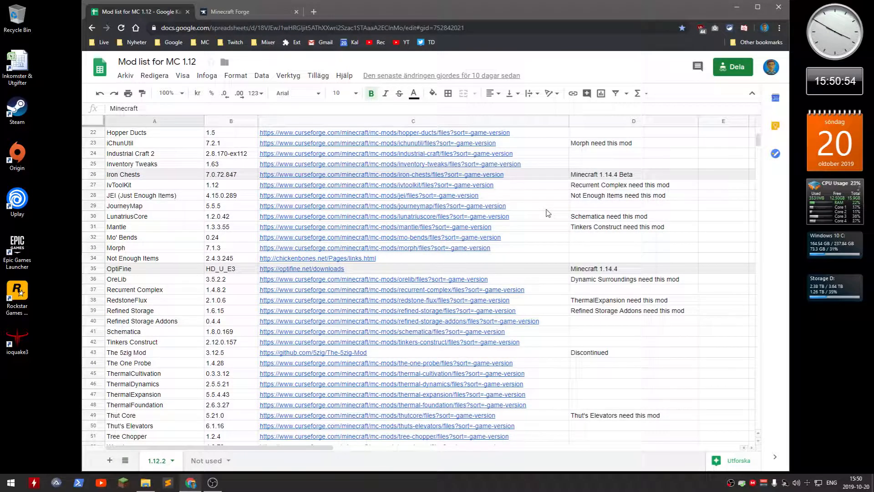
pyautogui.scroll(-5, 548, 213)
pyautogui.scroll(6, 550, 214)
pyautogui.scroll(6, 550, 215)
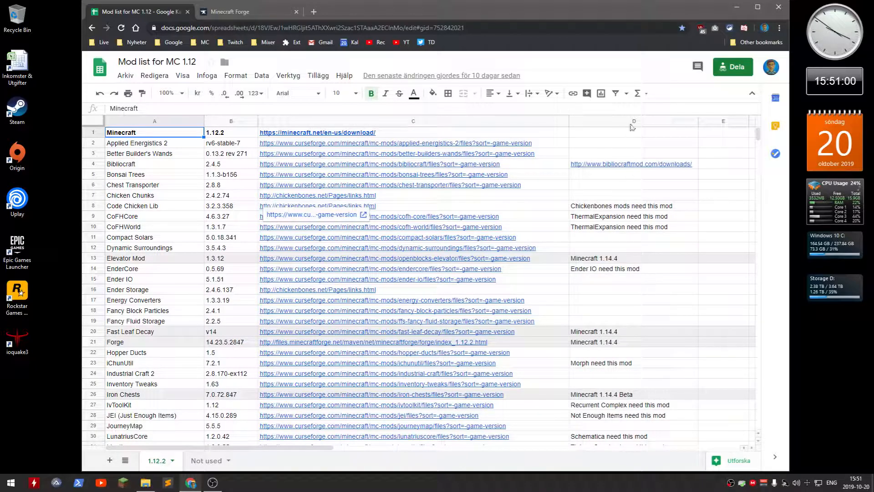
# Step: Check the dependency notes for CoFHCore, CoFHWorld and EnderCore in the mod list
pyautogui.scroll(-1, 638, 216)
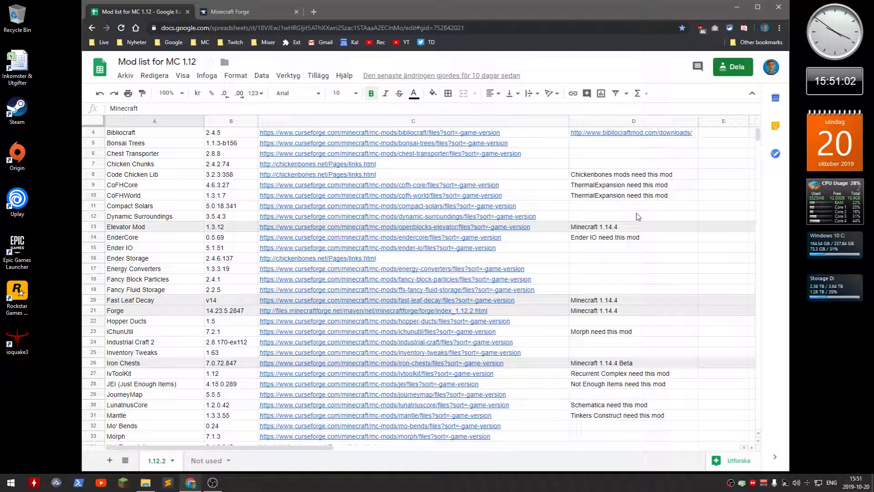
pyautogui.click(625, 188)
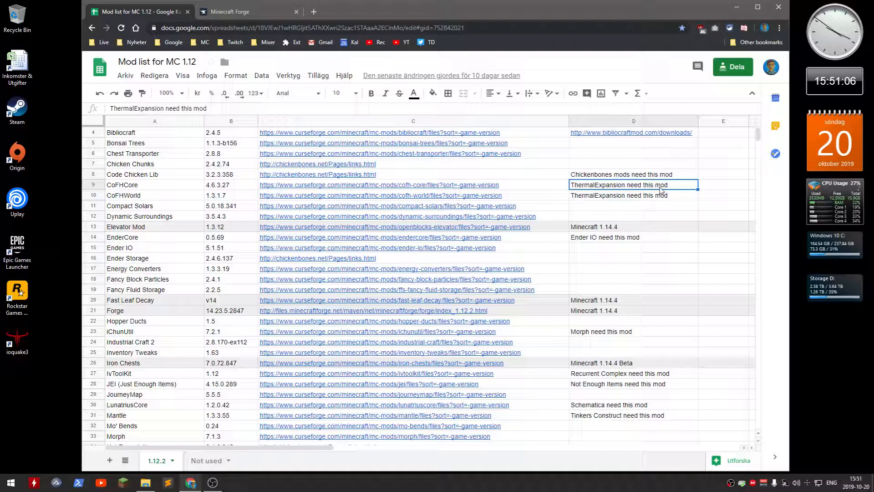
pyautogui.click(171, 188)
pyautogui.click(172, 196)
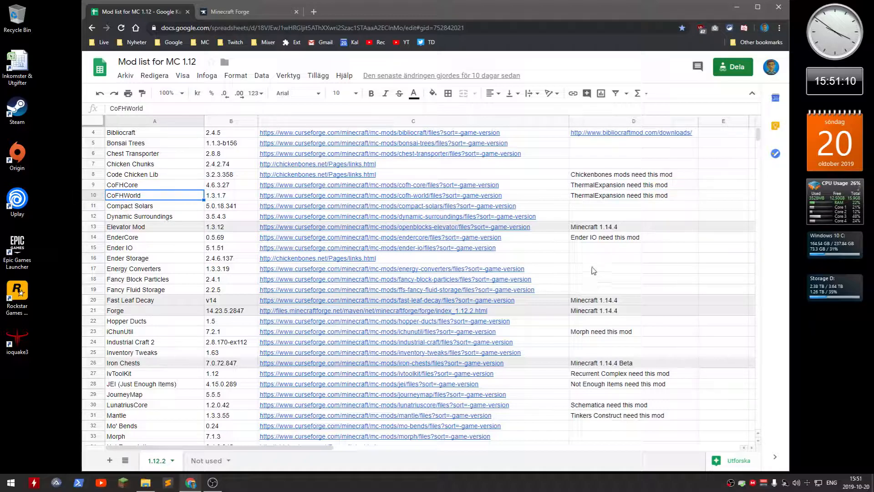
pyautogui.click(587, 241)
pyautogui.click(182, 240)
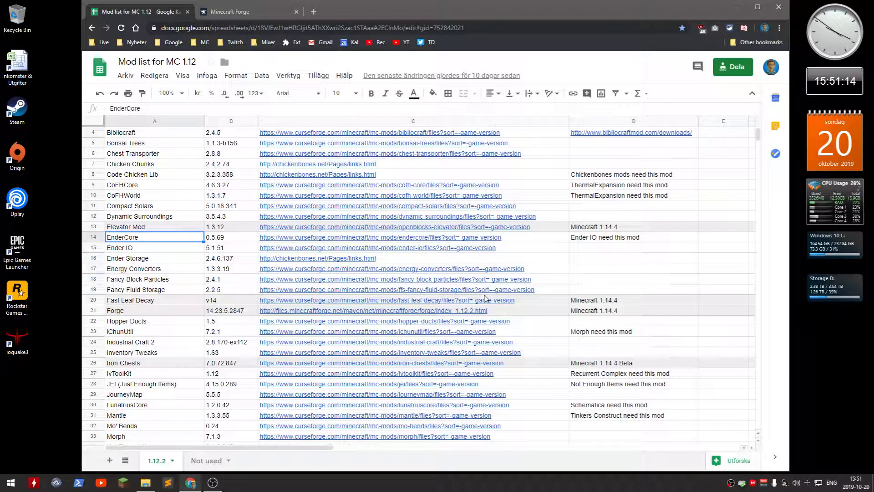
# Step: Read the remaining dependency notes further down the mod list, including the note for The 5zig Mod
pyautogui.scroll(-3, 486, 298)
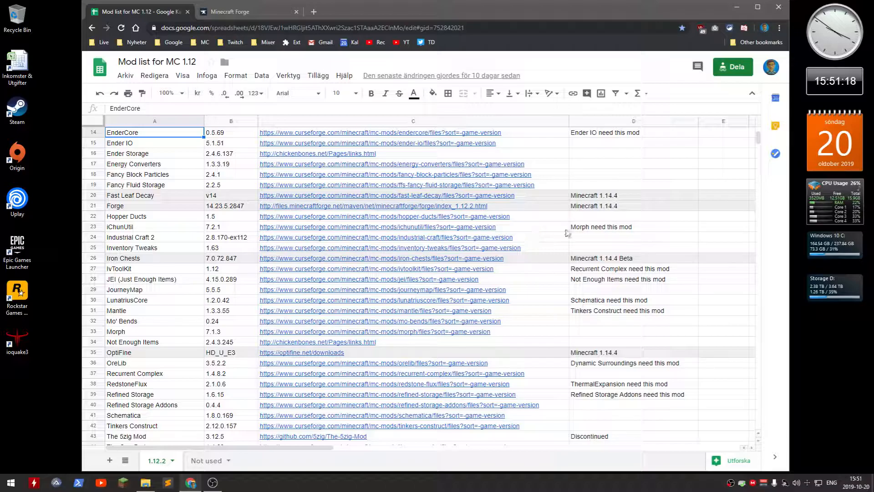
pyautogui.scroll(-3, 612, 283)
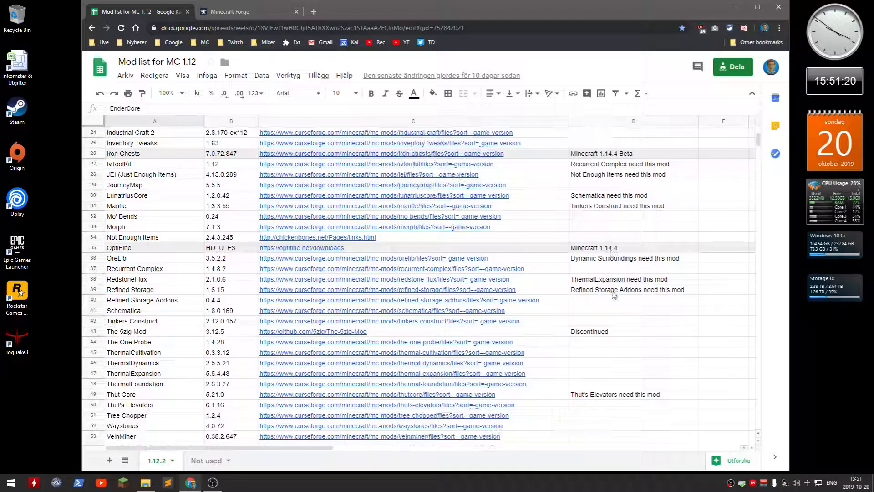
pyautogui.scroll(-2, 612, 314)
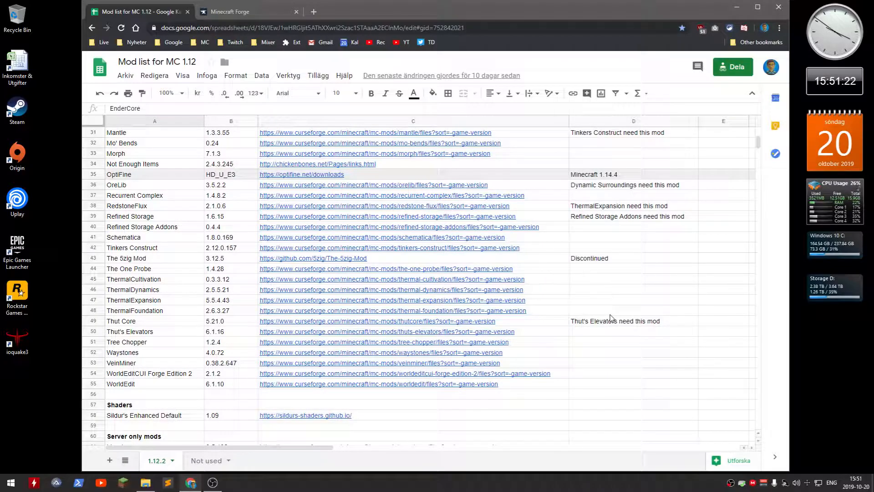
pyautogui.click(605, 258)
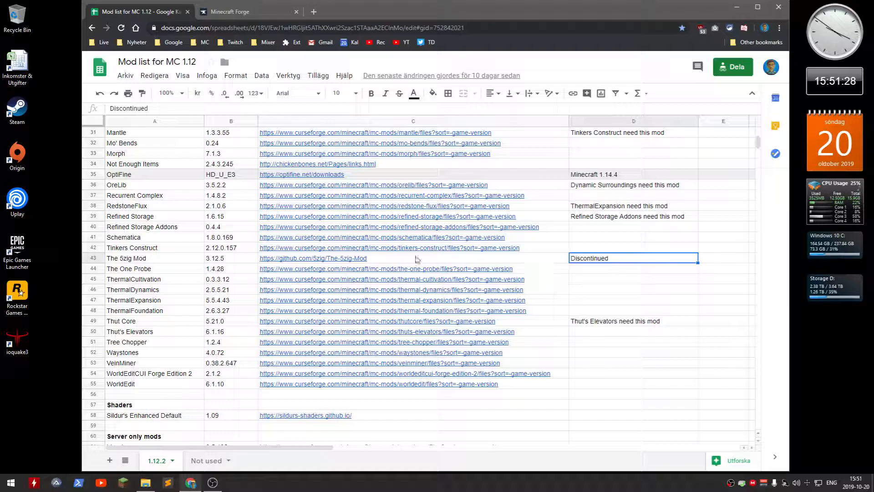
pyautogui.scroll(9, 412, 268)
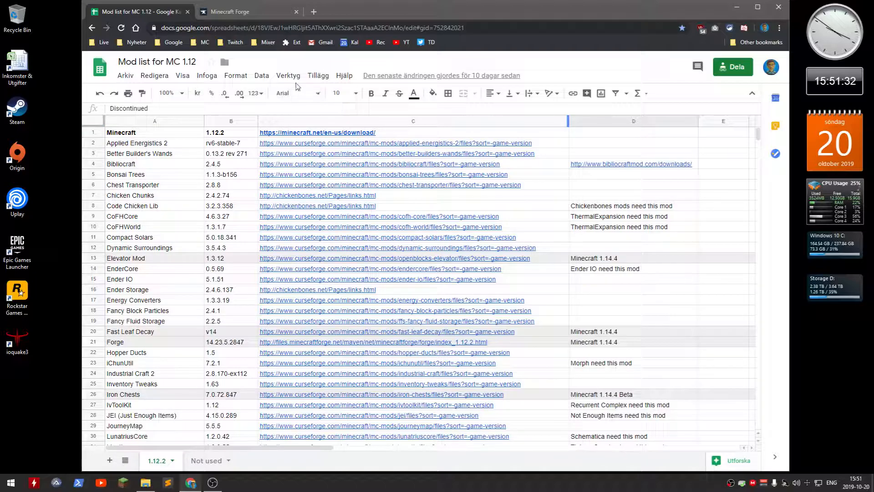
# Step: Open the Applied Energistics 2 files page from its link in the mod list, and close it again
pyautogui.click(184, 134)
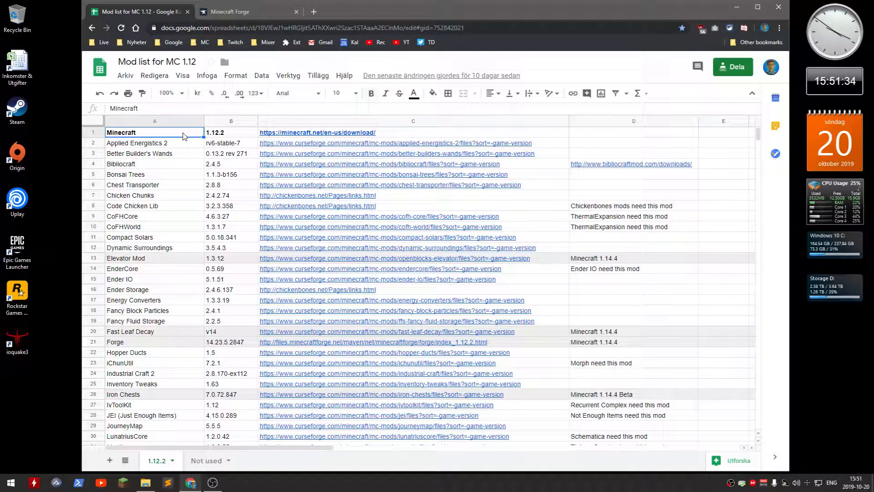
pyautogui.click(289, 145)
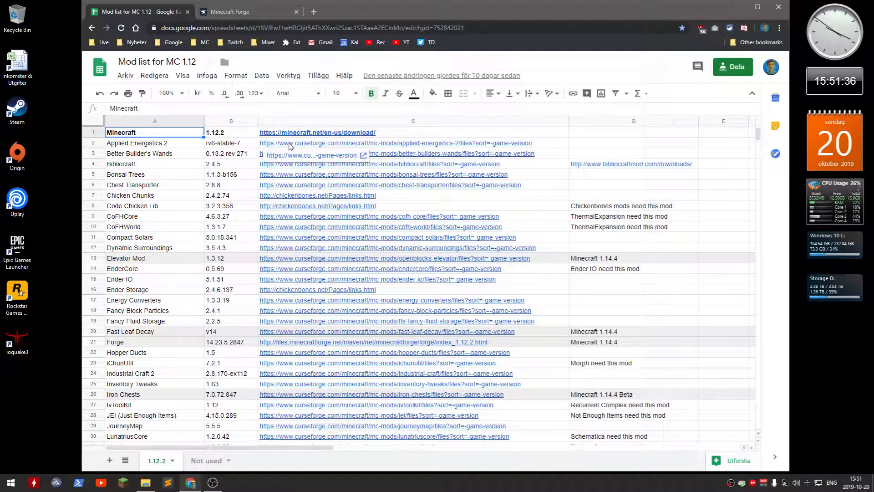
pyautogui.click(325, 155)
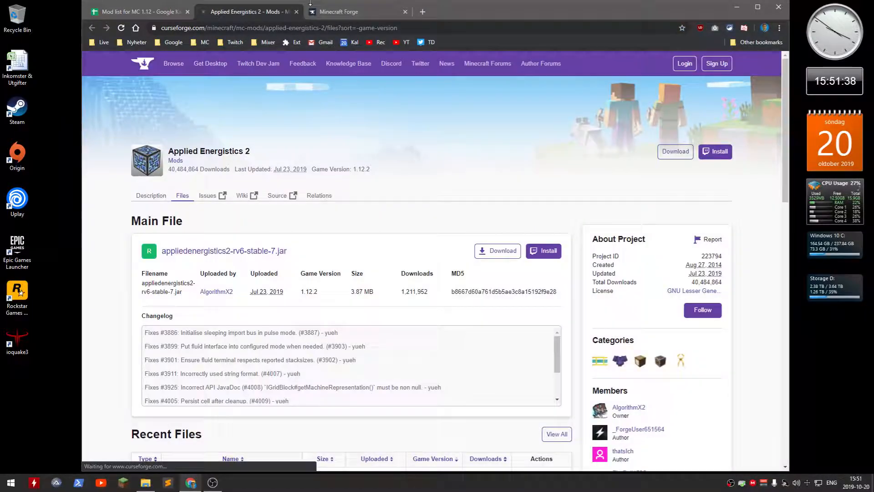
pyautogui.click(296, 12)
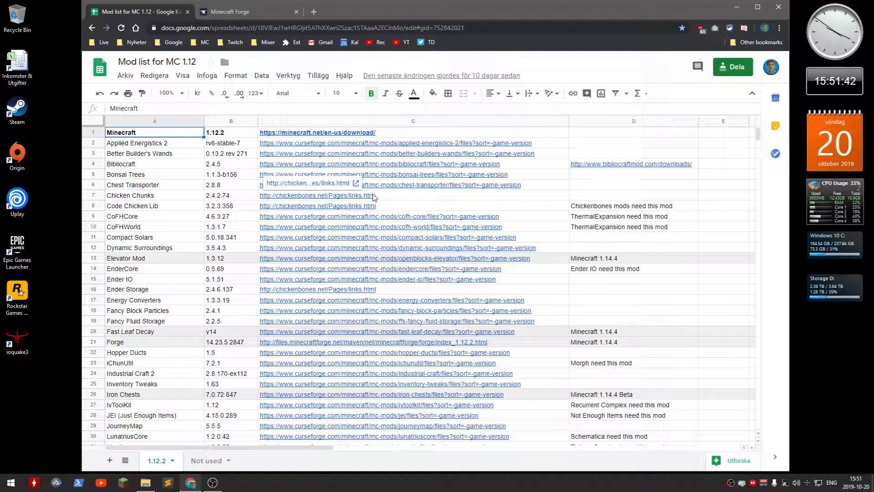
# Step: Open the Chicken Chunks link to view the Chicken Bones downloads, and return to the top of the mod list
pyautogui.click(165, 197)
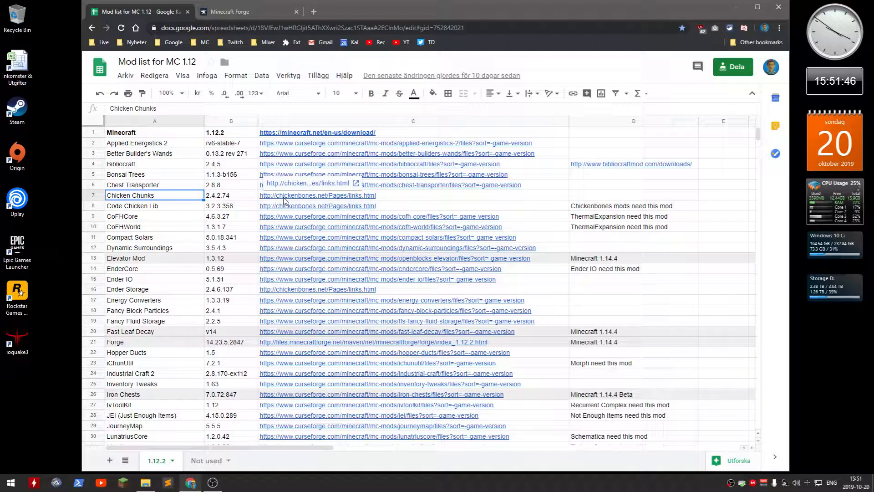
pyautogui.click(294, 185)
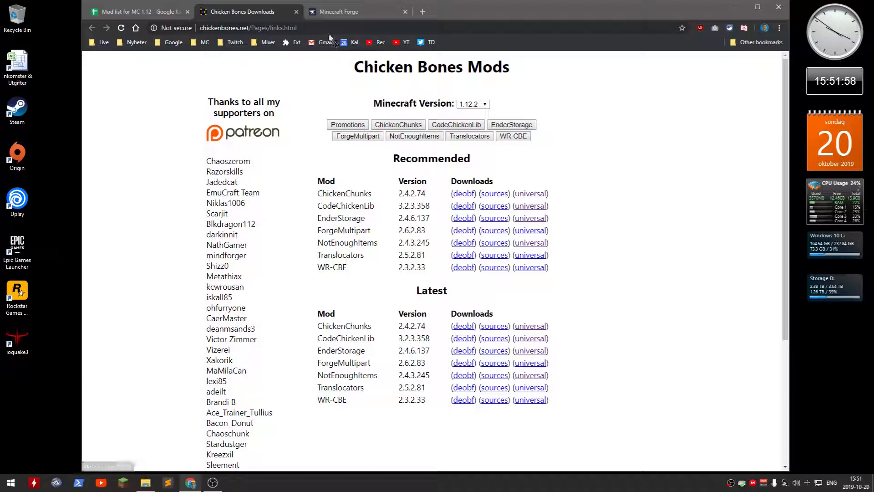
pyautogui.click(295, 12)
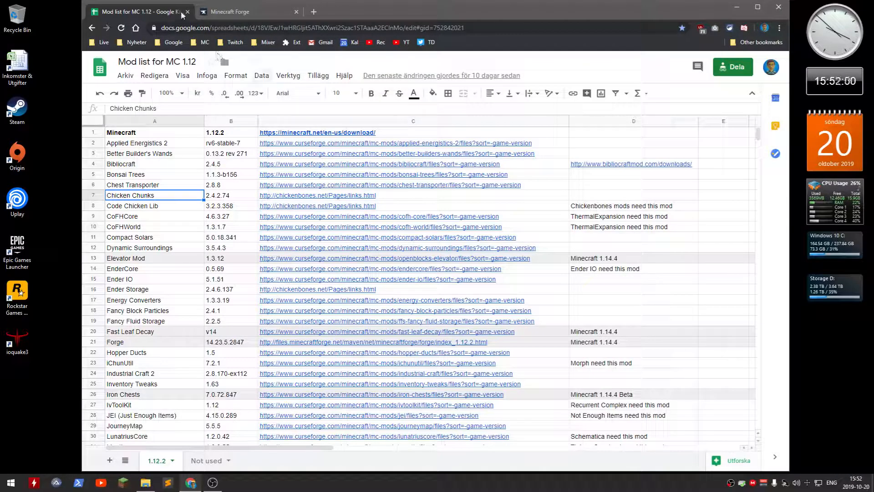
pyautogui.click(173, 133)
# Step: Close the mod list and show all Forge versions available for Minecraft 1.12.2 on the Minecraft Forge page
pyautogui.click(188, 12)
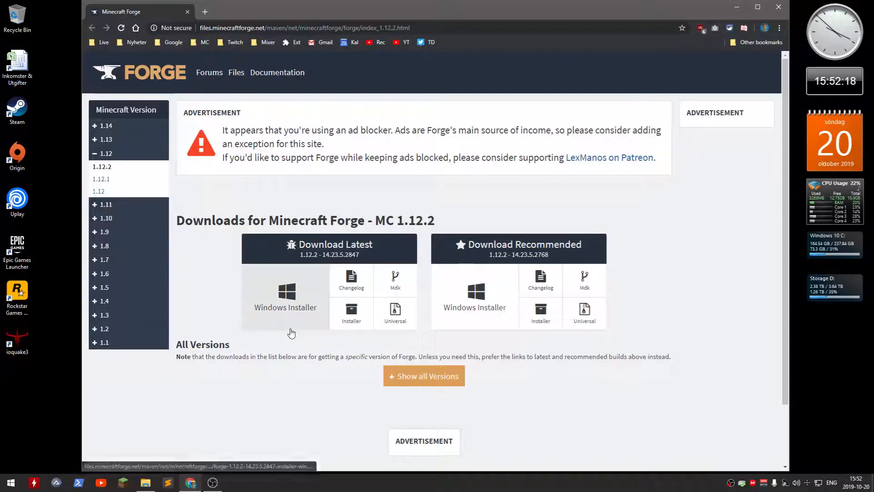
pyautogui.scroll(-2, 291, 334)
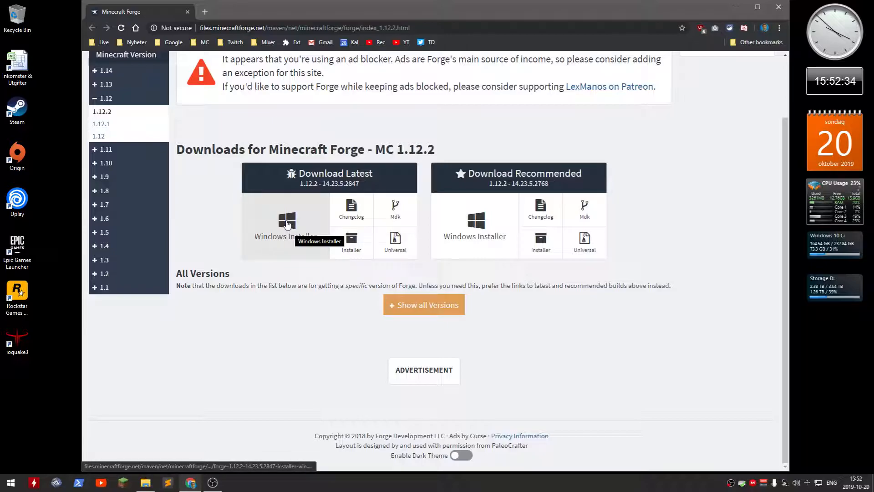
pyautogui.click(418, 313)
pyautogui.scroll(-2, 299, 308)
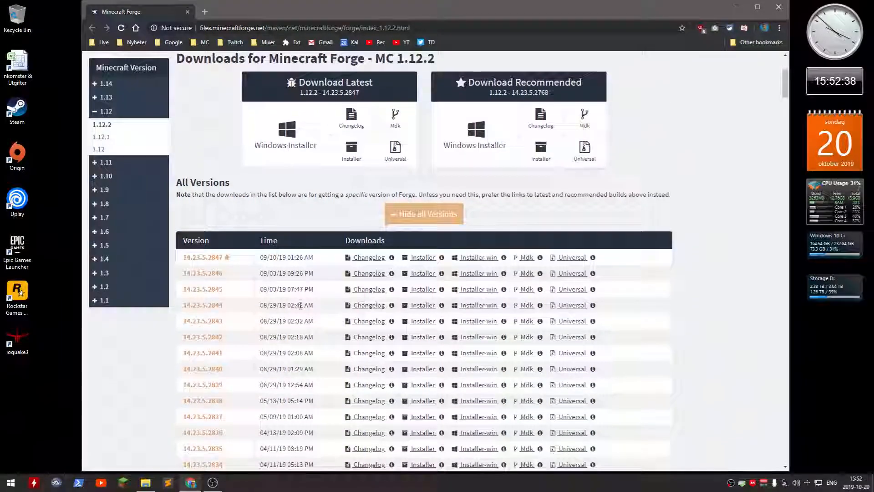
# Step: Download the latest Forge 1.12.2 - 14.23.5.2847 Windows installer to the Desktop and close the browser
pyautogui.scroll(-2, 237, 377)
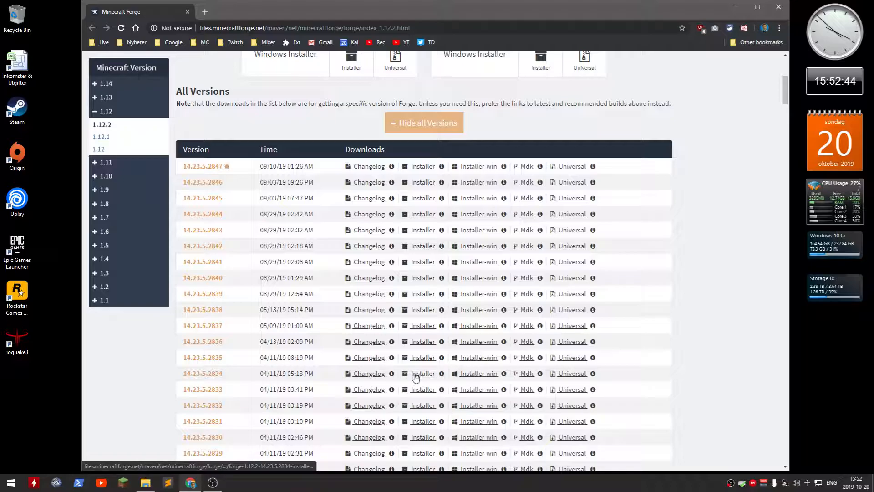
pyautogui.scroll(5, 362, 364)
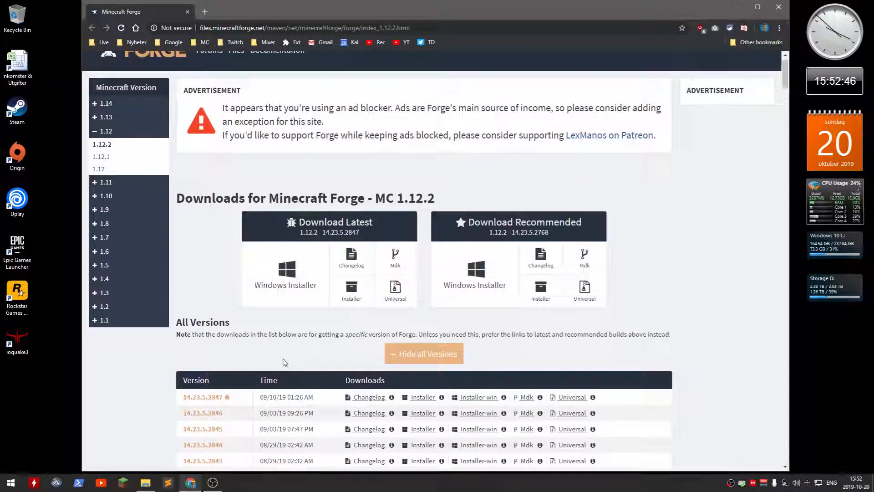
pyautogui.scroll(1, 284, 361)
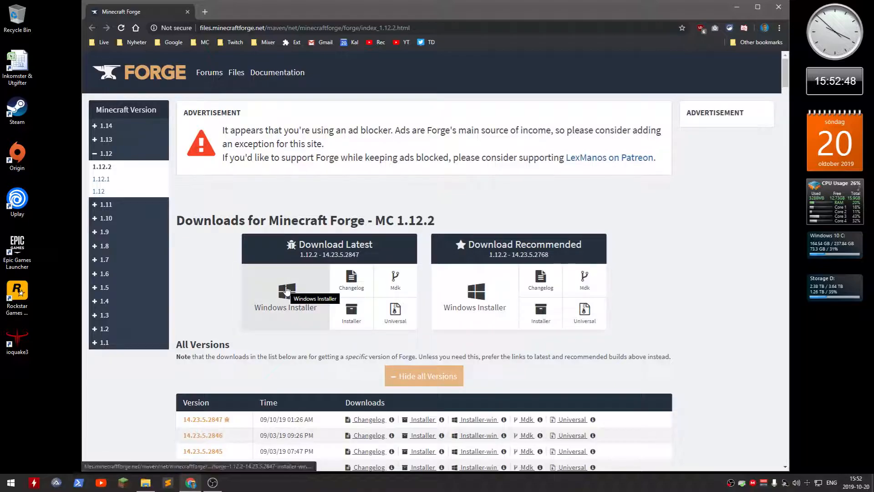
pyautogui.click(286, 291)
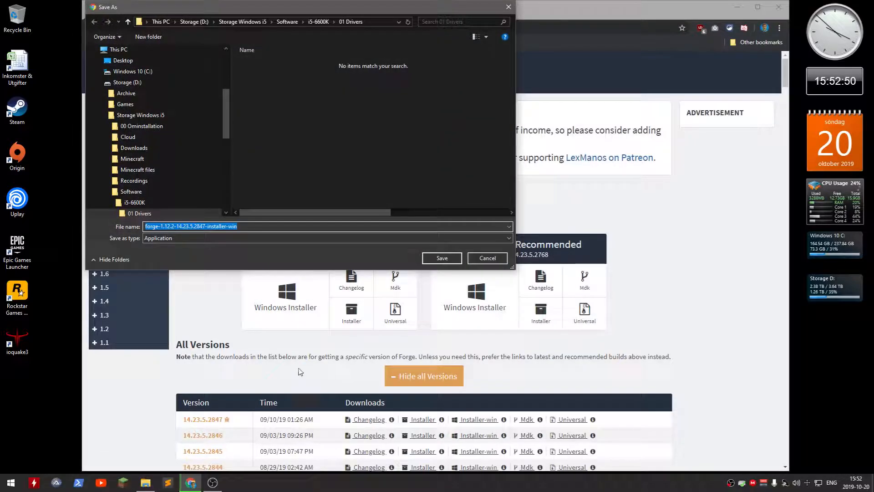
pyautogui.click(180, 58)
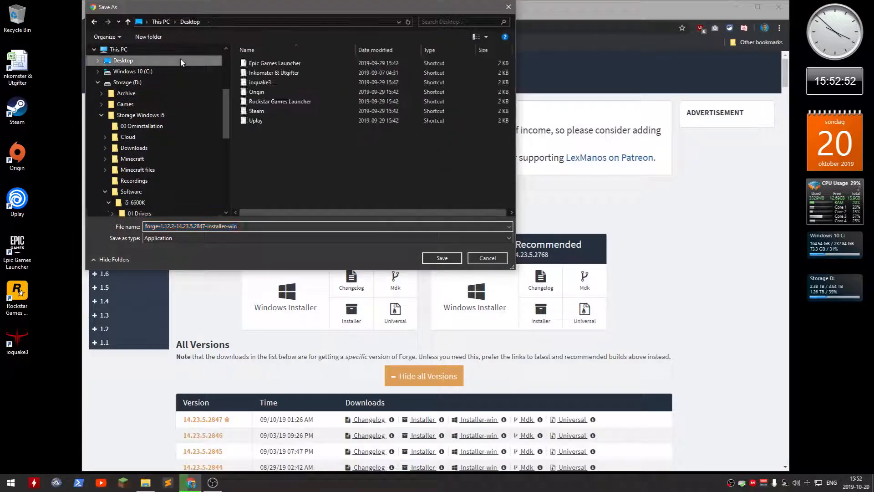
pyautogui.click(435, 259)
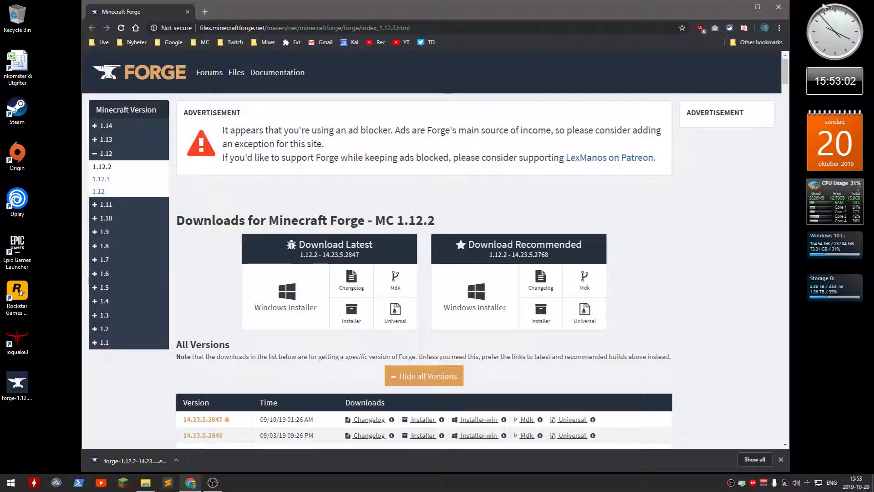
pyautogui.click(778, 7)
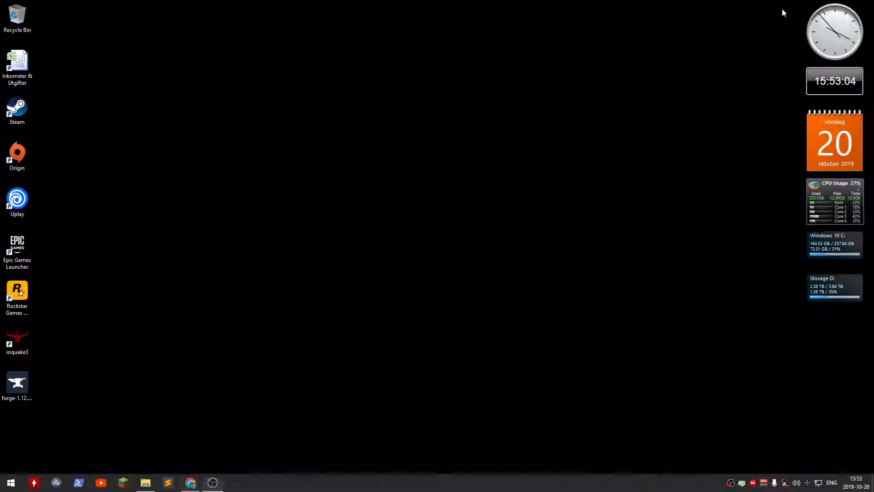
# Step: Run the downloaded Forge installer from the desktop and install the client into the default .minecraft folder
pyautogui.click(13, 387)
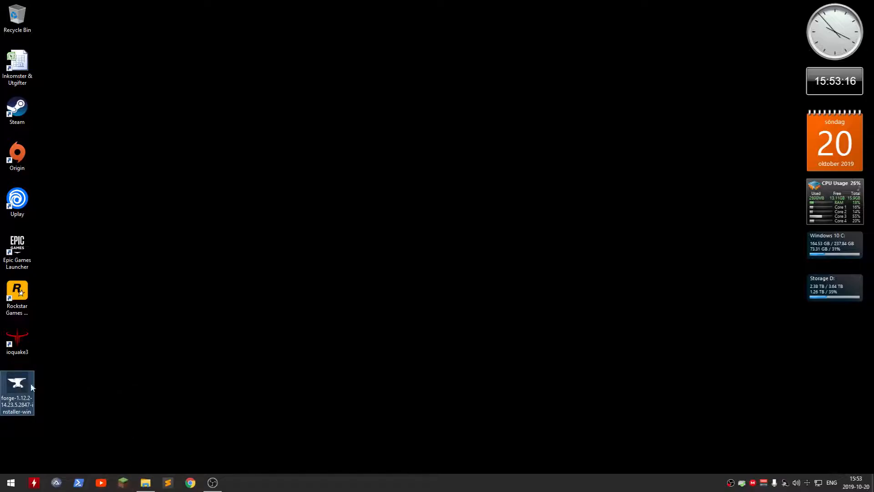
pyautogui.doubleClick(13, 387)
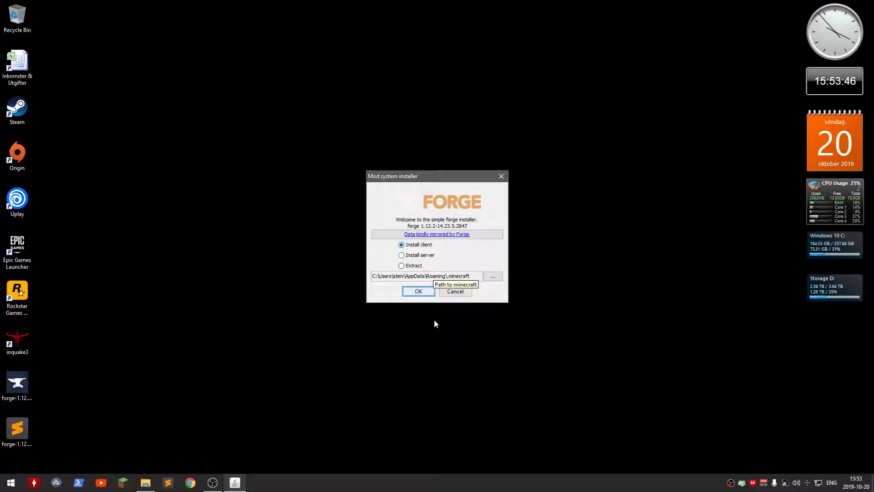
pyautogui.click(418, 291)
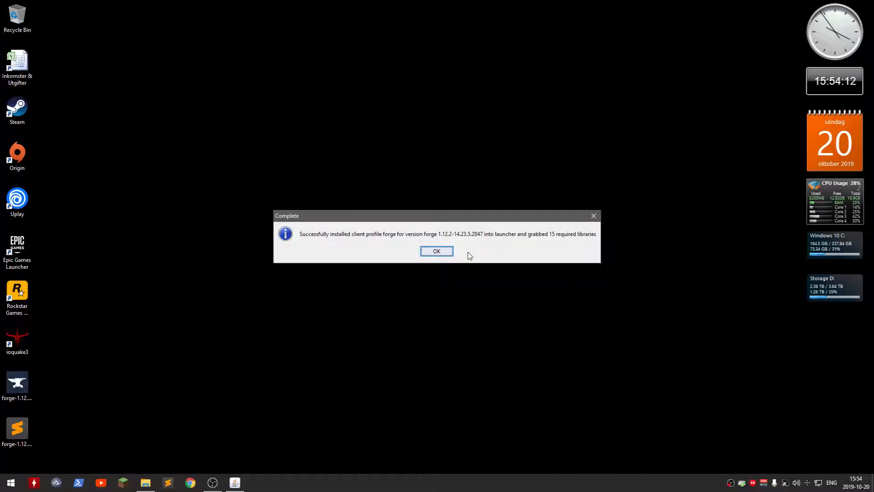
pyautogui.click(451, 253)
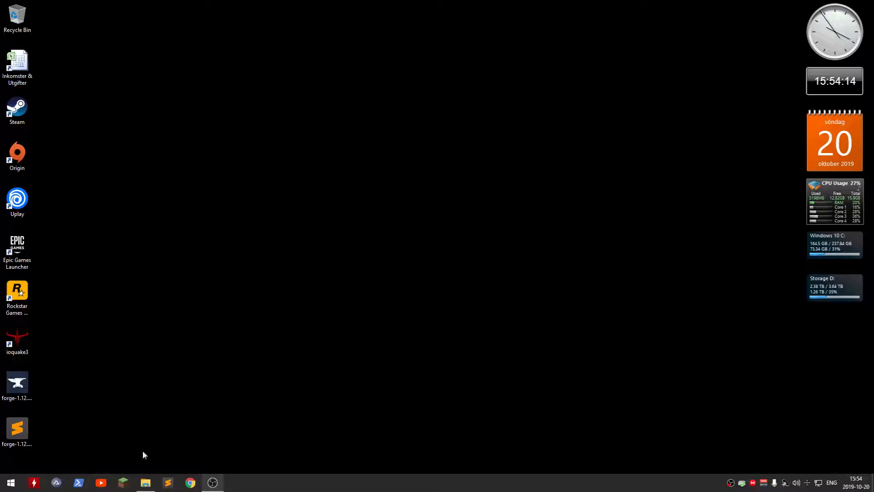
# Step: Inspect the forge installation's settings and available actions in the Minecraft Launcher without saving any changes
pyautogui.click(123, 483)
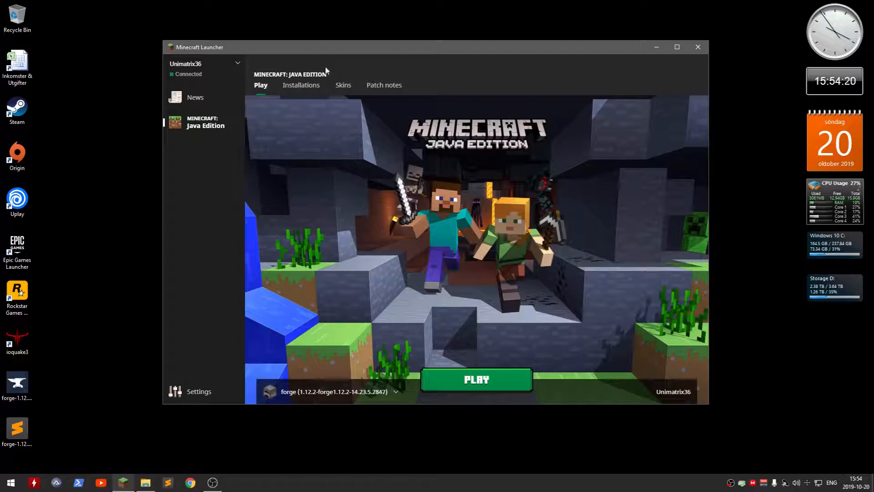
pyautogui.click(305, 89)
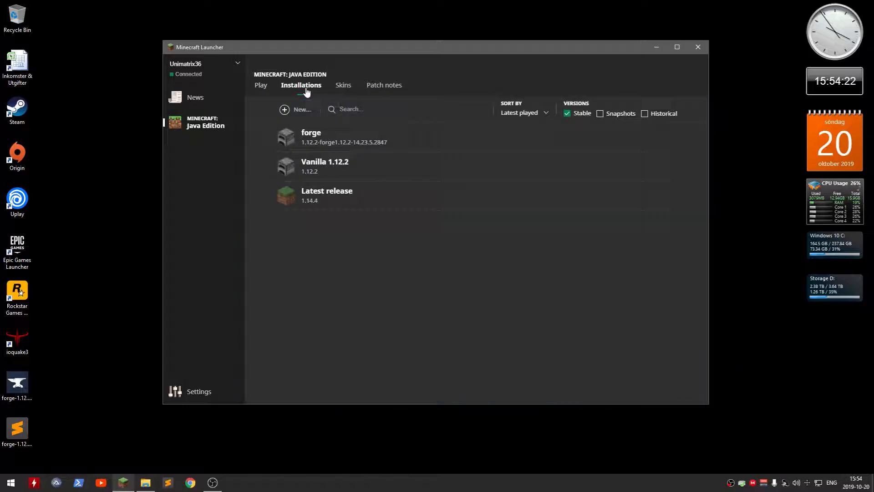
pyautogui.click(361, 141)
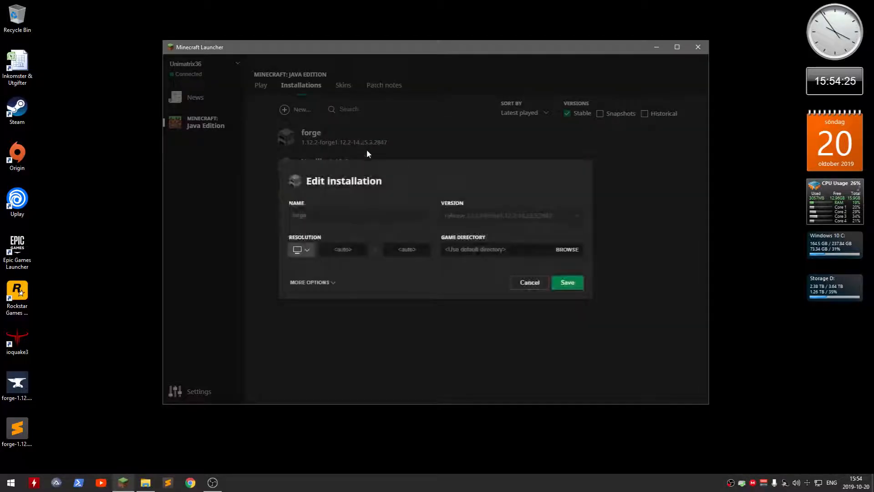
pyautogui.click(342, 216)
pyautogui.doubleClick(353, 217)
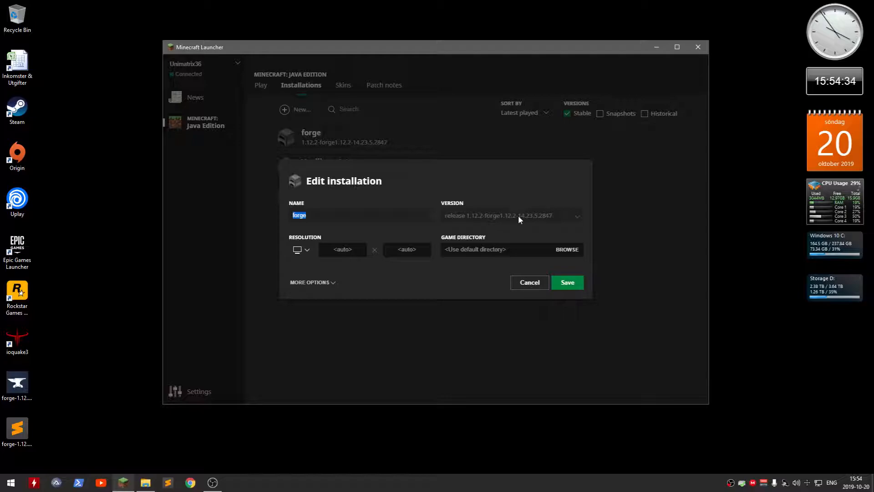
pyautogui.click(527, 285)
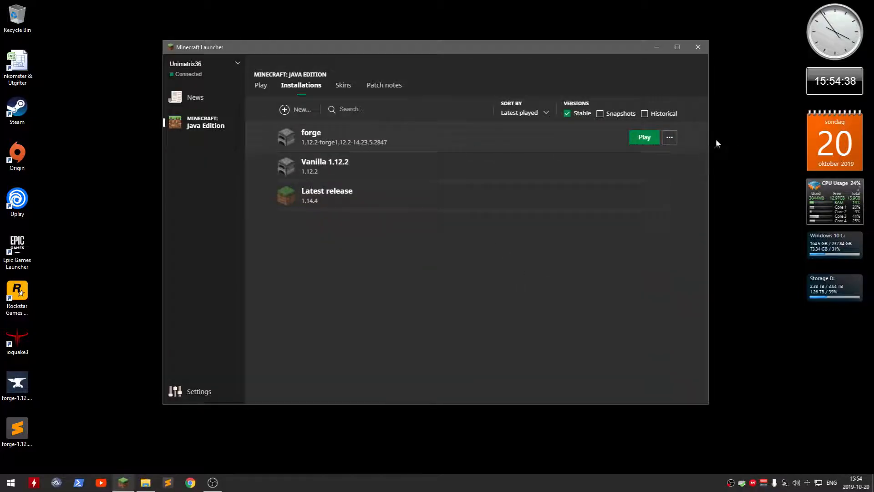
pyautogui.click(670, 138)
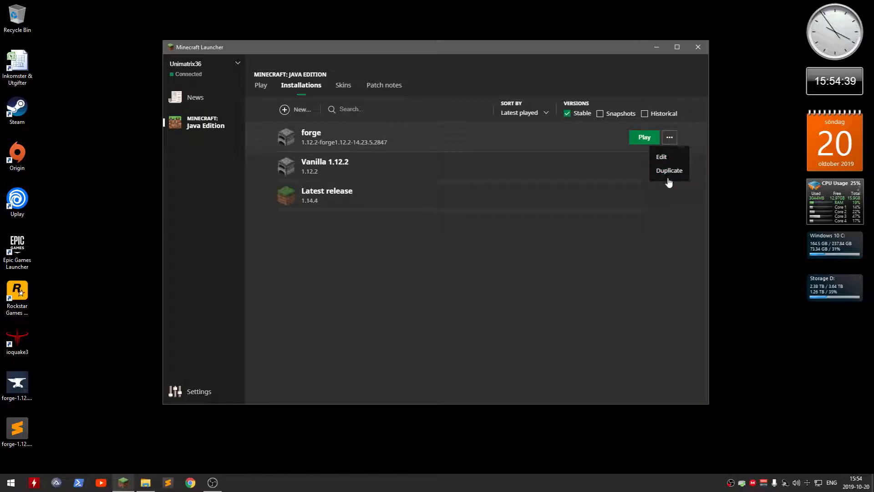
pyautogui.click(669, 138)
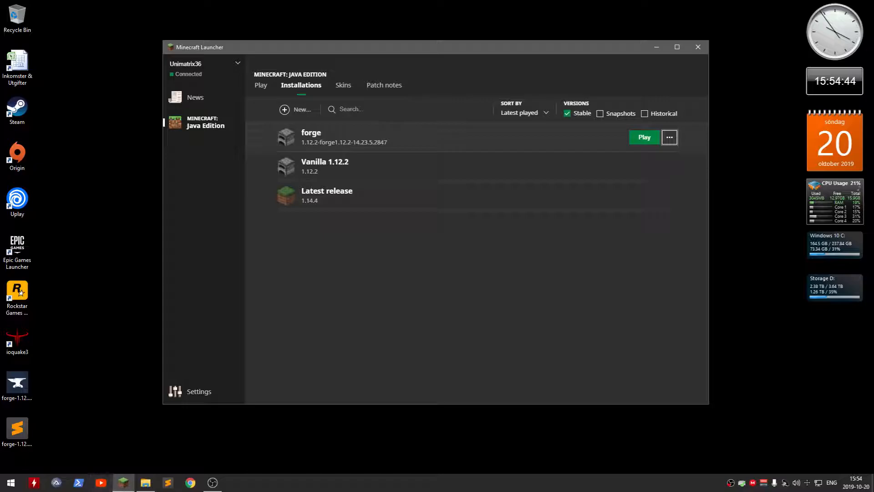
# Step: Close the launcher, inspect the versions folder inside .minecraft in File Explorer, and close the folder window
pyautogui.click(148, 485)
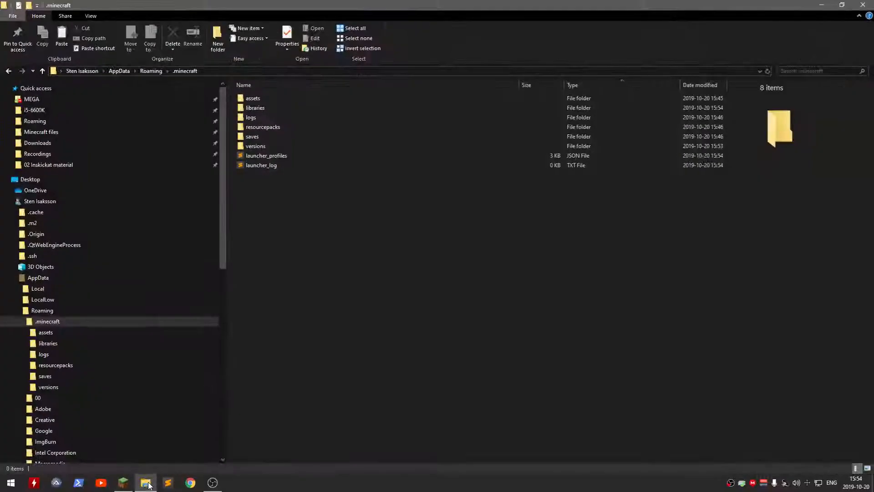
pyautogui.click(123, 483)
pyautogui.click(695, 45)
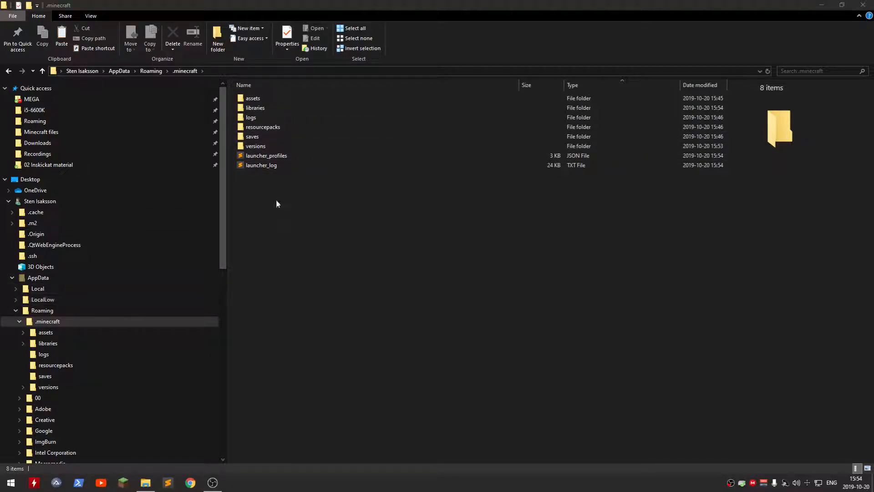
pyautogui.doubleClick(294, 147)
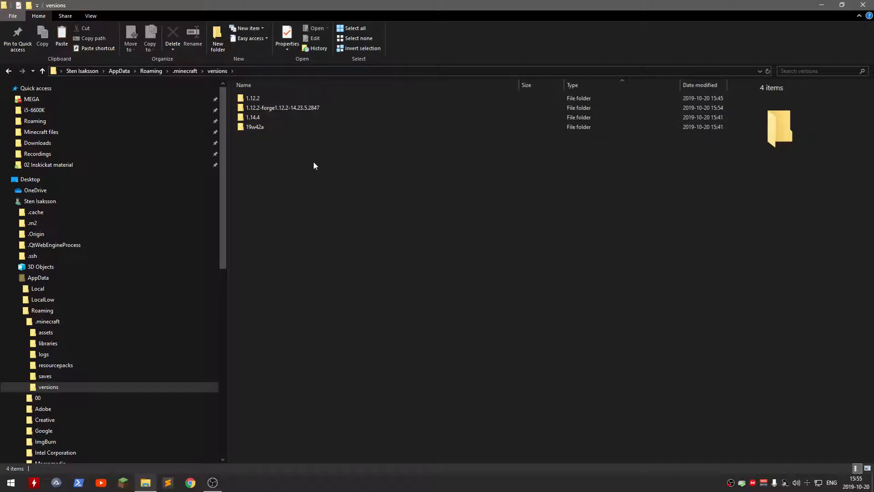
pyautogui.click(862, 6)
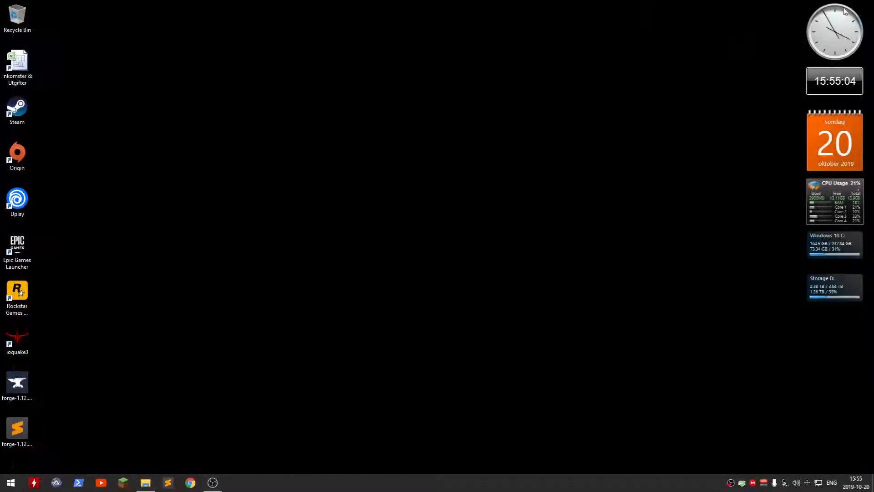
# Step: Start a new installation in the Minecraft Launcher named Forge 1.12.2 with version release 1.12.2-forge1.12.2-14.23.5.2847
pyautogui.click(123, 482)
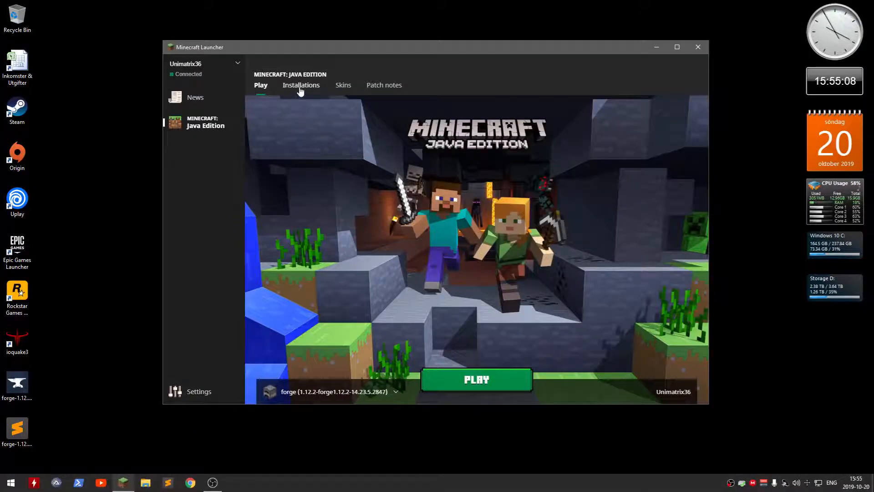
pyautogui.click(300, 86)
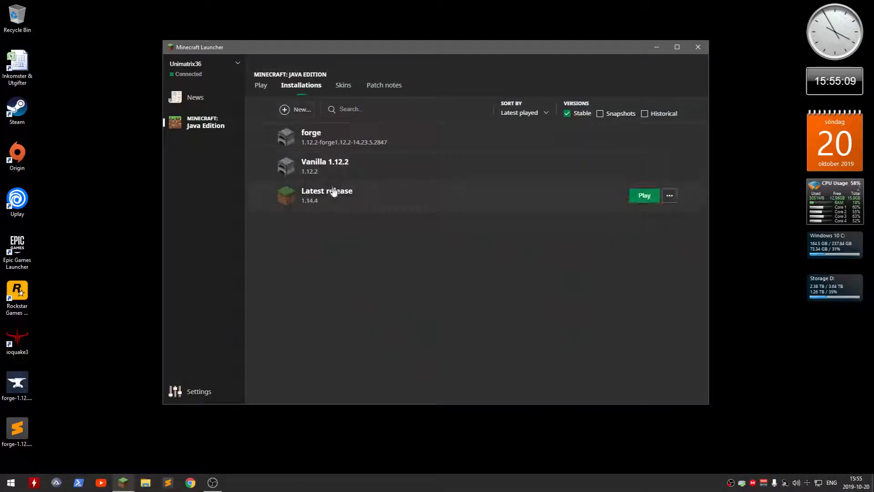
pyautogui.click(299, 112)
pyautogui.click(360, 216)
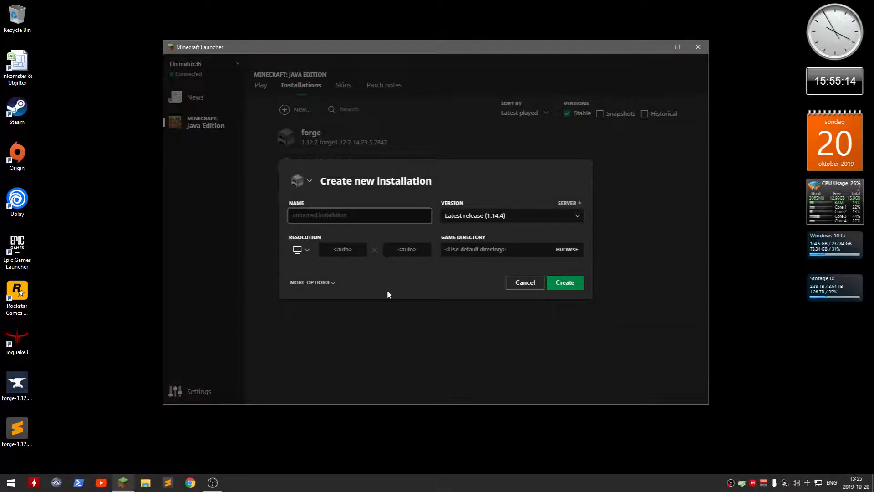
pyautogui.write('Forge 1.12.2')
pyautogui.click(509, 215)
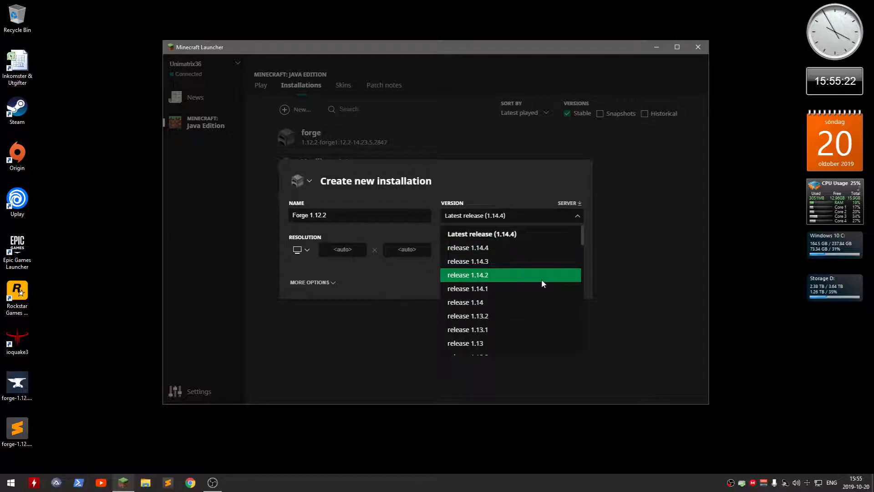
pyautogui.scroll(-15, 542, 283)
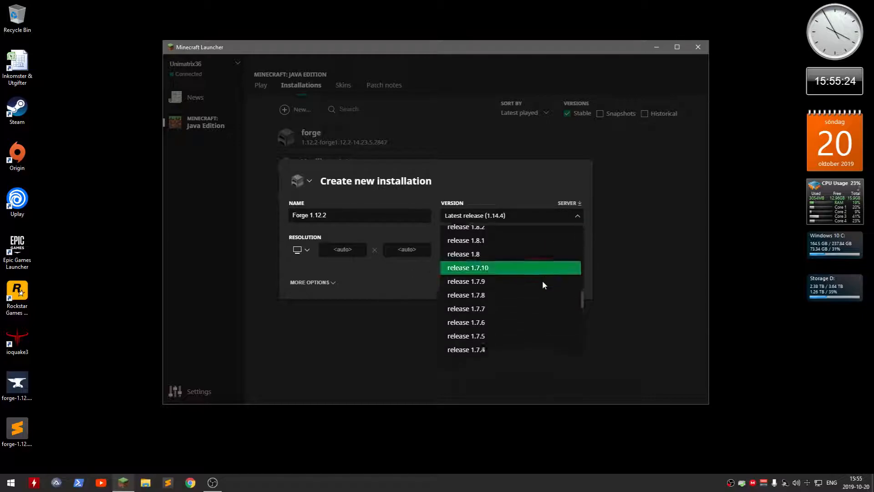
pyautogui.scroll(-2, 542, 280)
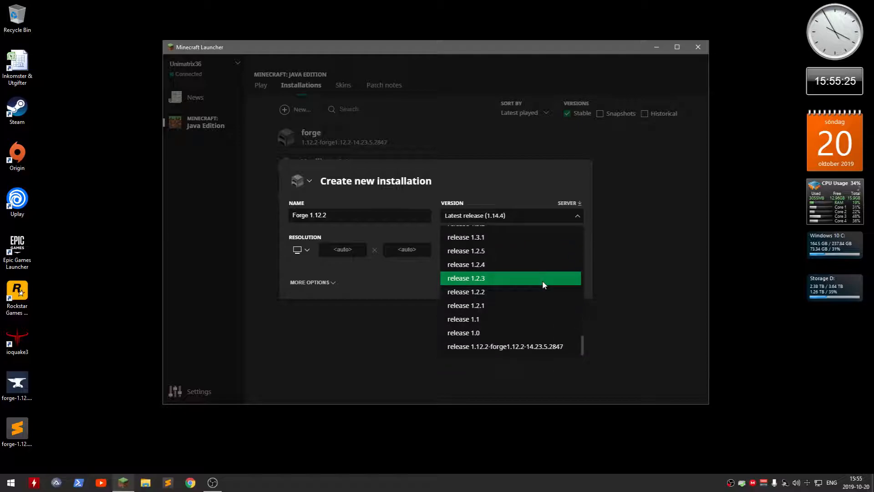
pyautogui.click(555, 347)
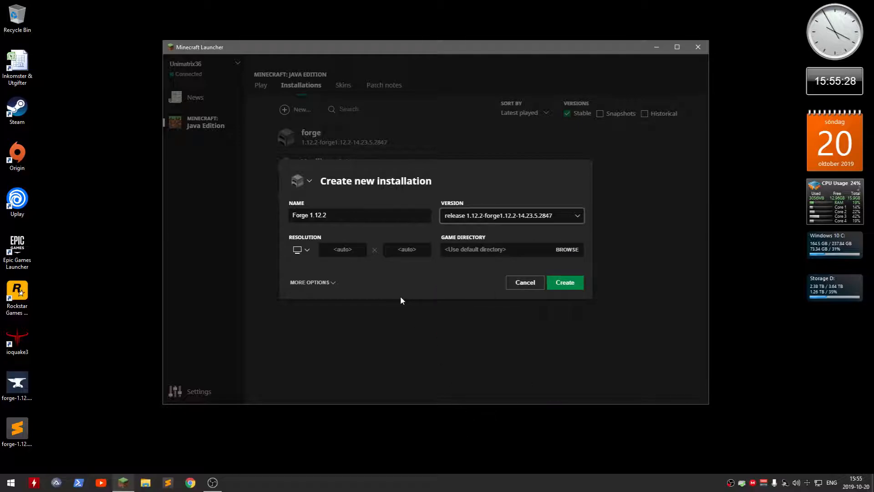
# Step: Set the new installation's Java executable to javaw in the Minecraft runtime\jre-x64\bin folder
pyautogui.click(332, 283)
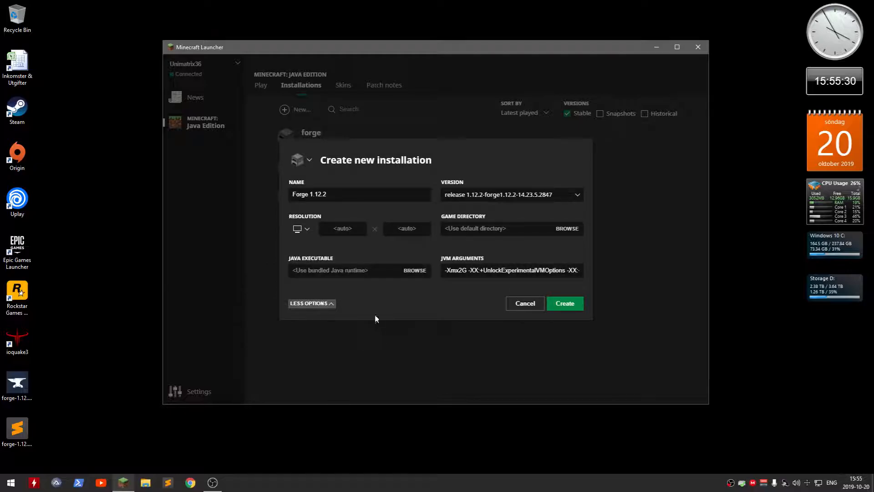
pyautogui.click(425, 271)
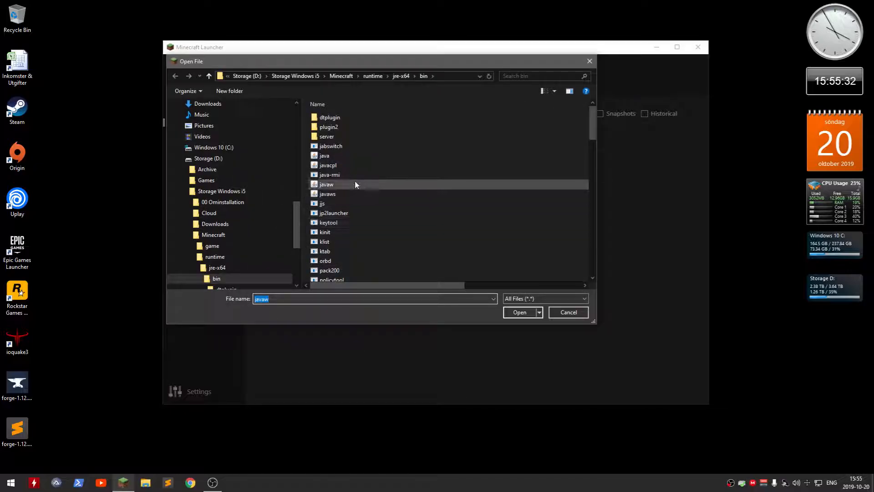
pyautogui.click(519, 312)
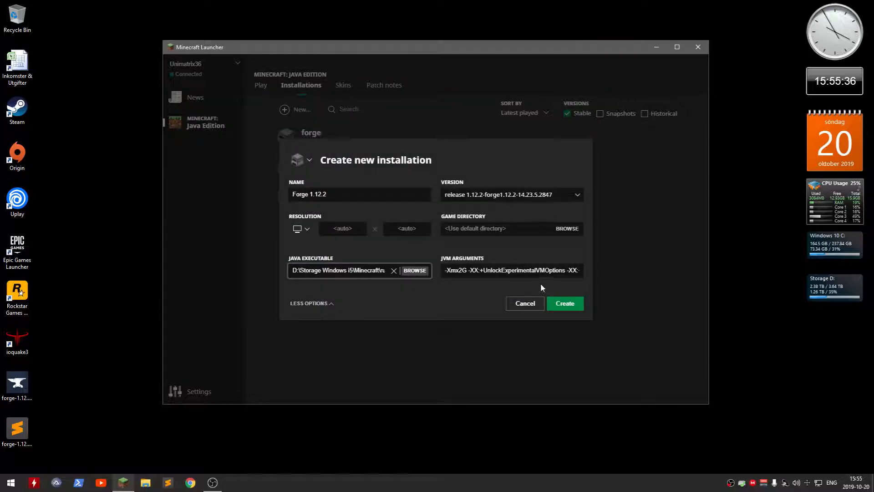
# Step: Change the memory value in the JVM arguments to -Xmx8G and create the installation
pyautogui.click(460, 270)
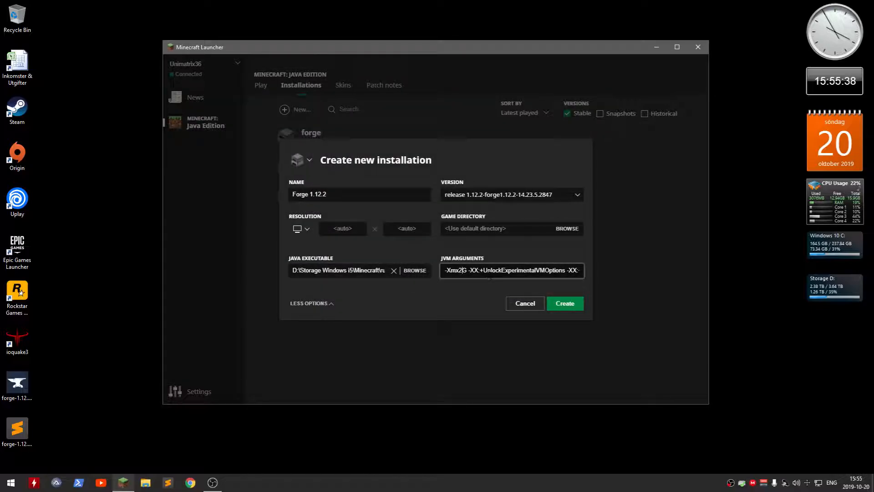
pyautogui.press('BackSpace')
pyautogui.write('8')
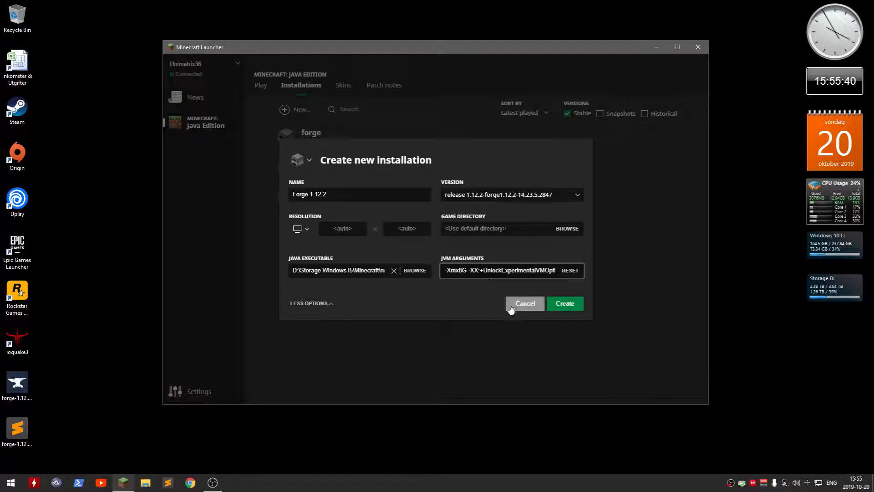
pyautogui.click(570, 307)
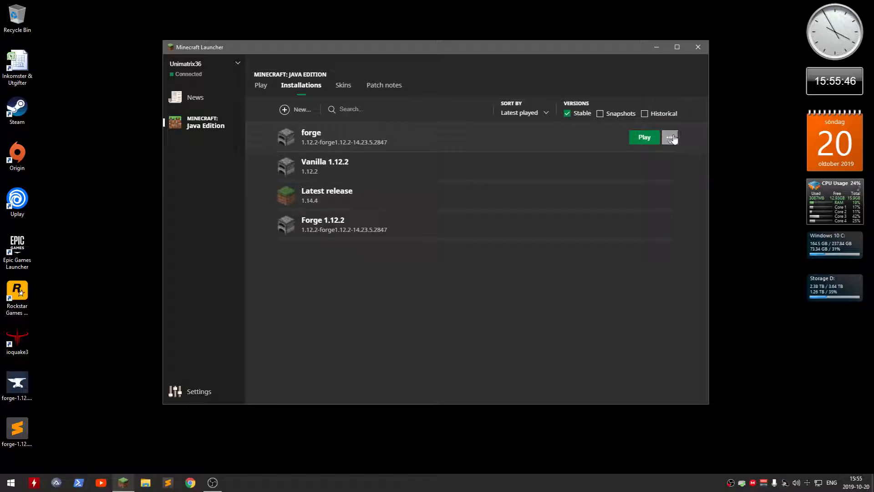
# Step: Select the Forge 1.12.2 installation in the launcher and start the game with it
pyautogui.click(673, 139)
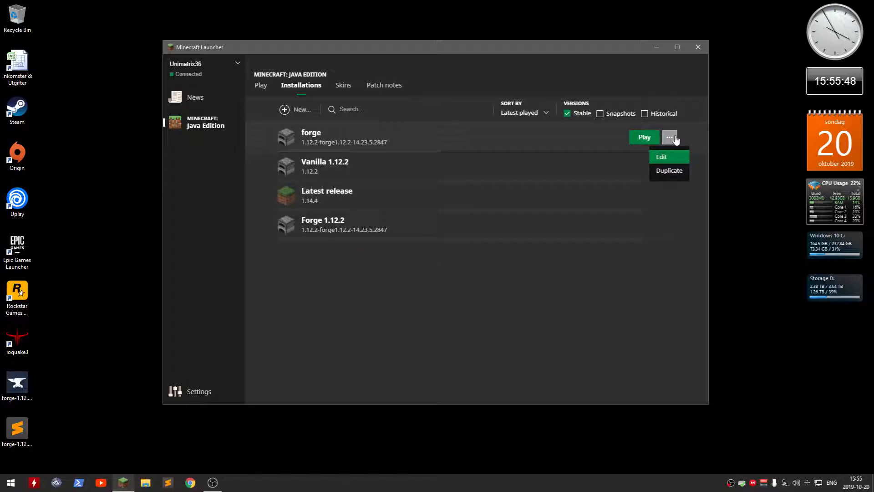
pyautogui.click(674, 138)
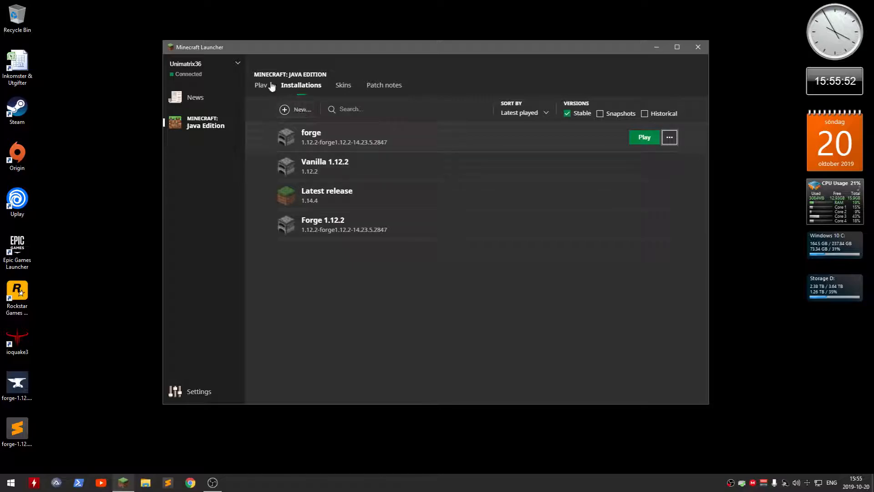
pyautogui.click(262, 90)
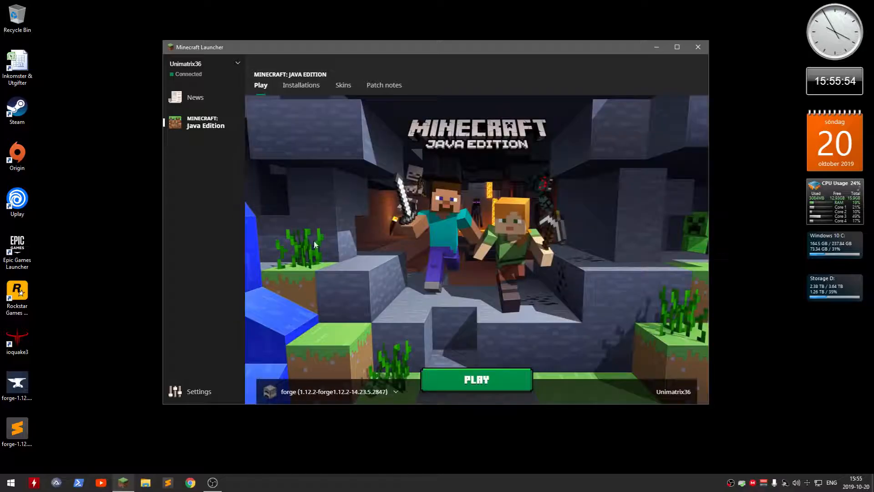
pyautogui.click(395, 391)
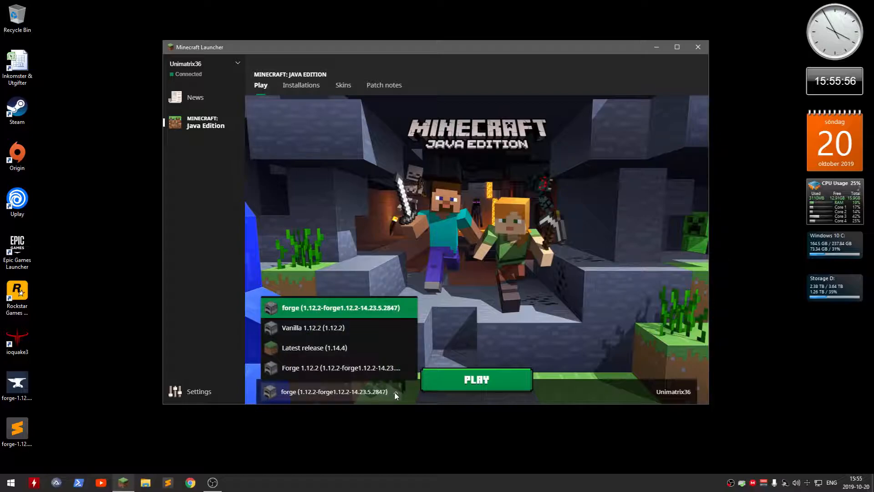
pyautogui.click(347, 375)
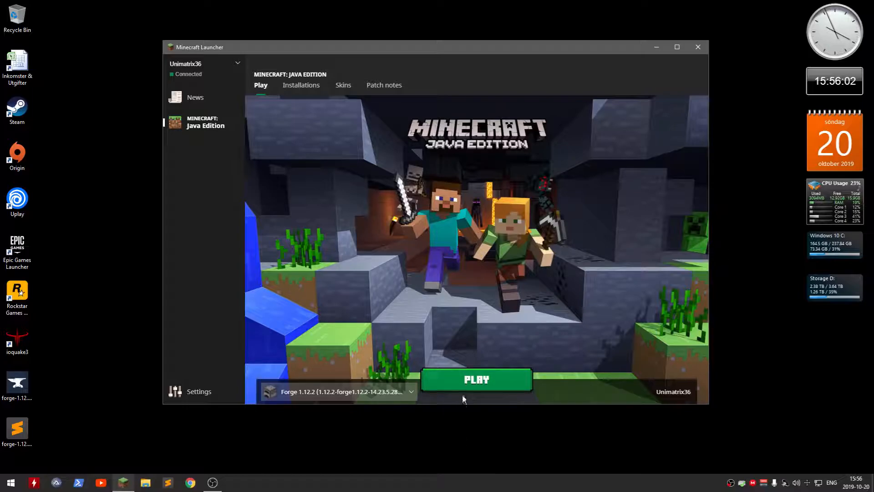
pyautogui.click(465, 382)
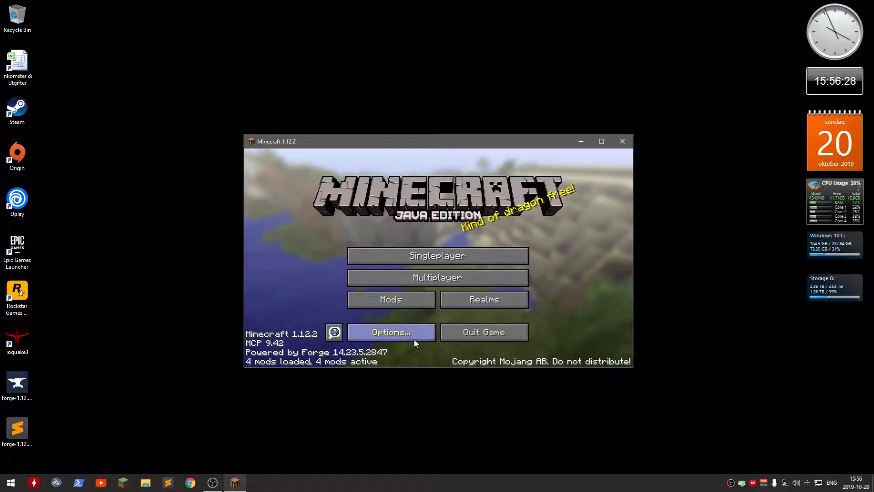
# Step: Review the game's list of loaded mods, return to the title screen and quit the game
pyautogui.click(418, 302)
pyautogui.scroll(-2, 358, 209)
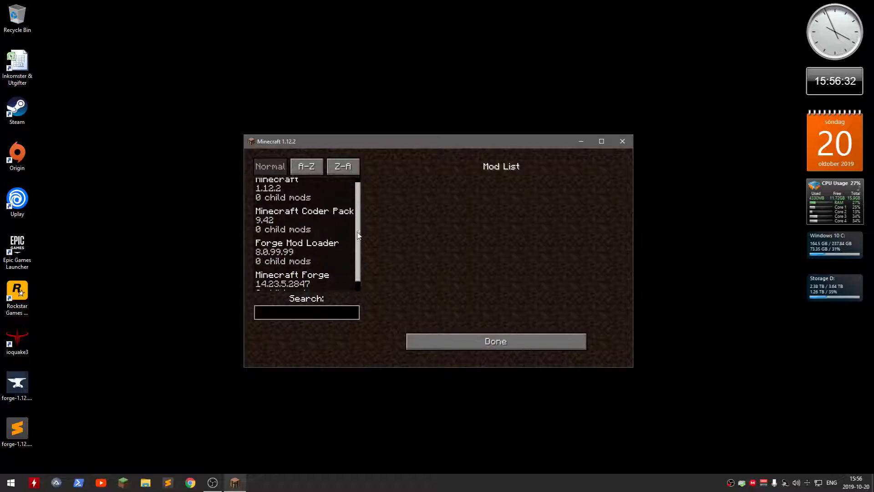
pyautogui.click(467, 343)
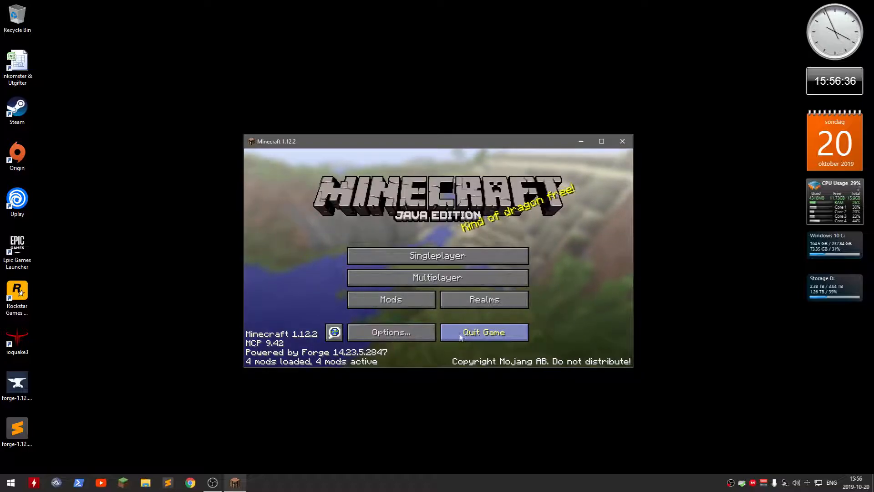
pyautogui.click(465, 336)
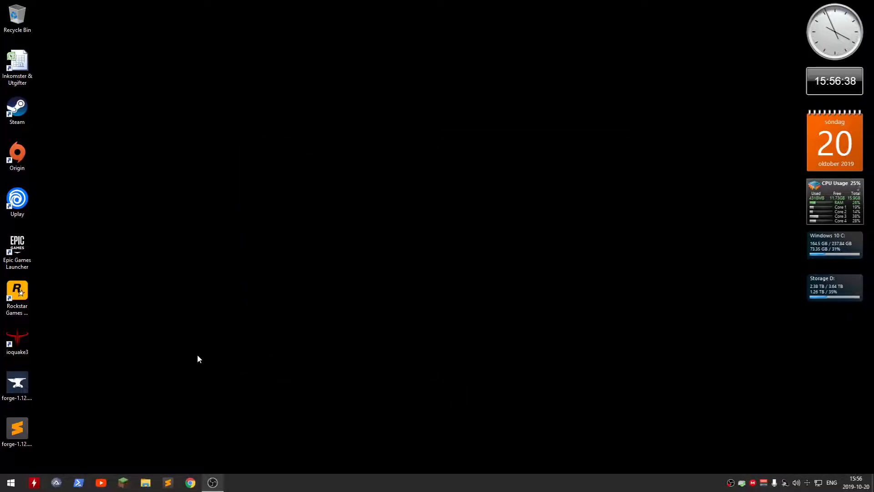
# Step: Open the mods folder inside Roaming\.minecraft in File Explorer
pyautogui.click(146, 483)
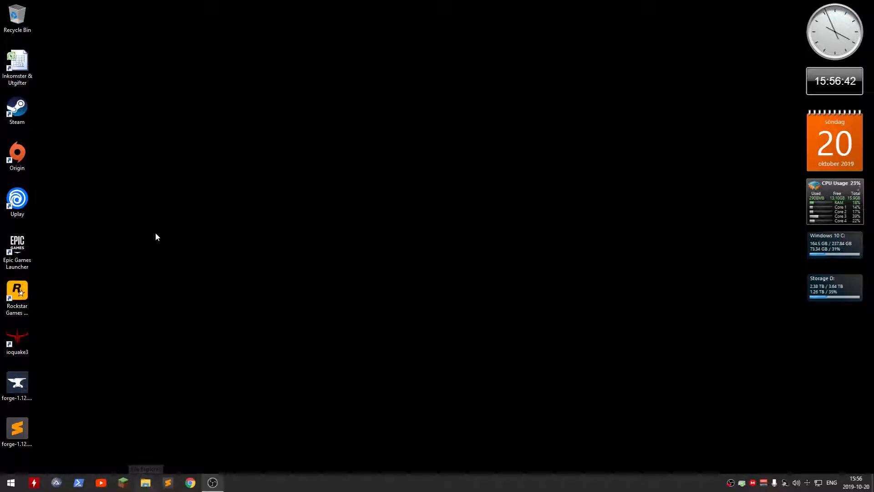
pyautogui.click(101, 121)
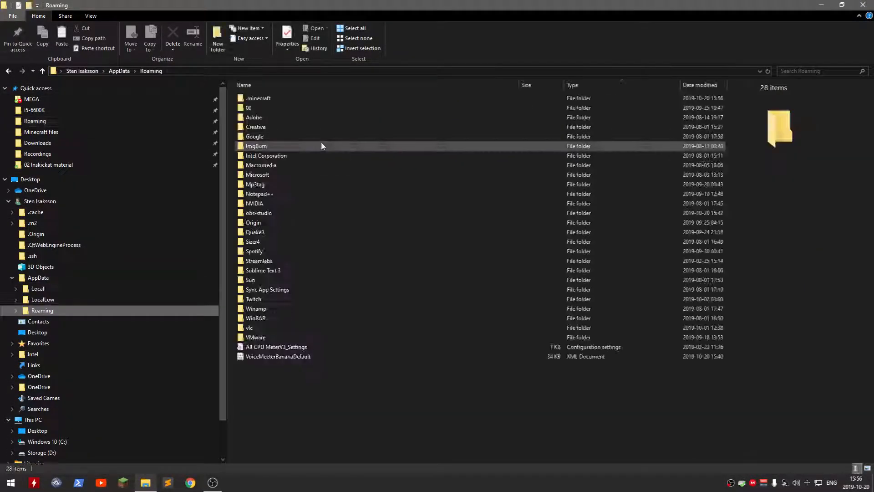
pyautogui.doubleClick(296, 99)
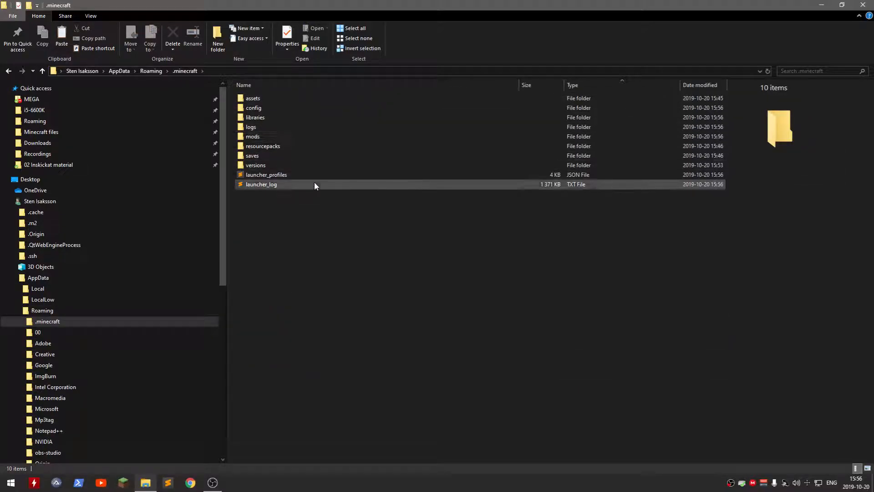
pyautogui.click(285, 136)
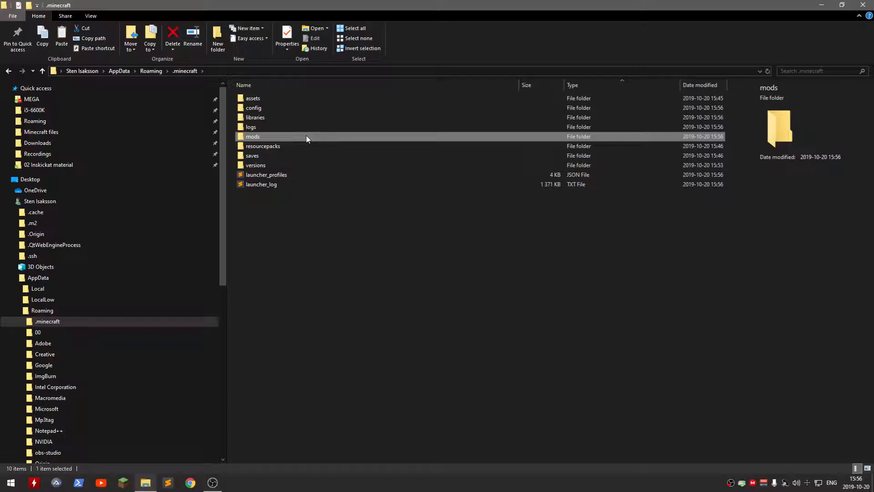
pyautogui.doubleClick(307, 137)
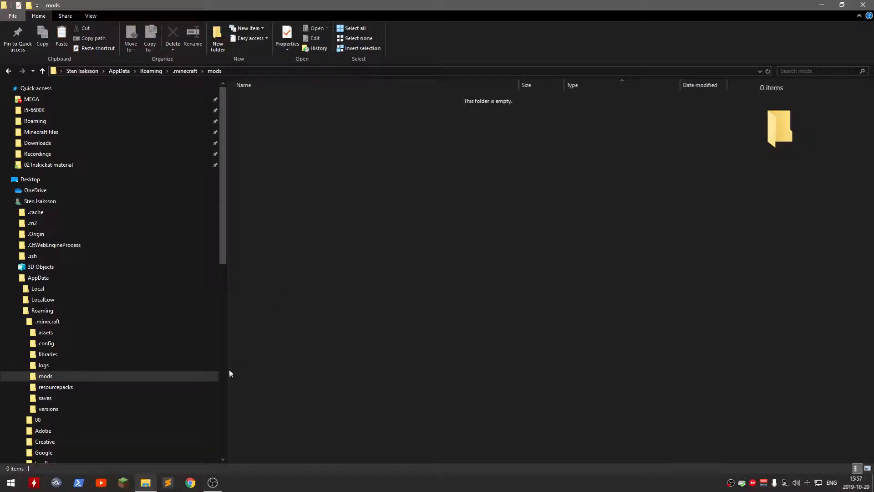
# Step: Switch to Chrome and open the bookmarked Mod list for MC 1.12 spreadsheet
pyautogui.click(191, 483)
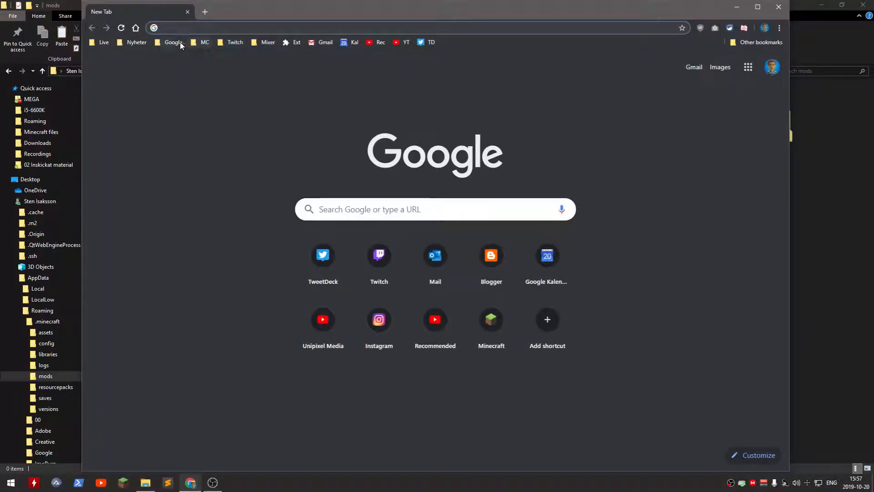
pyautogui.click(205, 42)
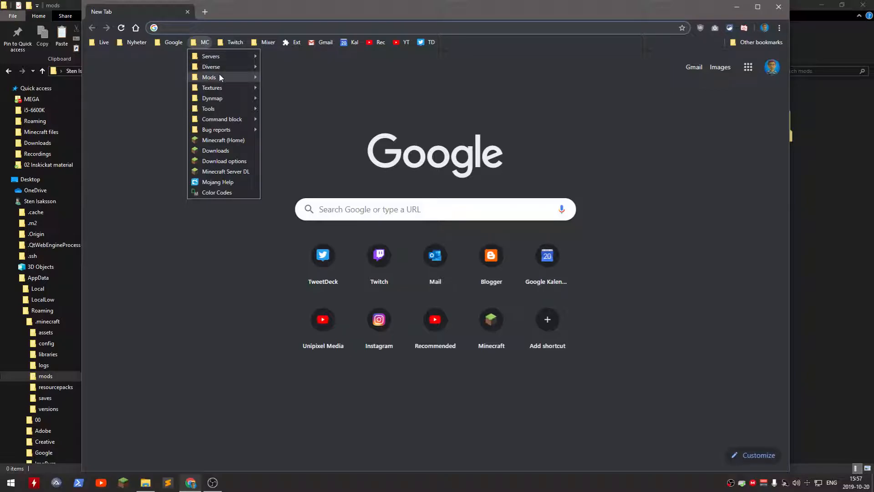
pyautogui.moveTo(221, 76)
pyautogui.click(318, 106)
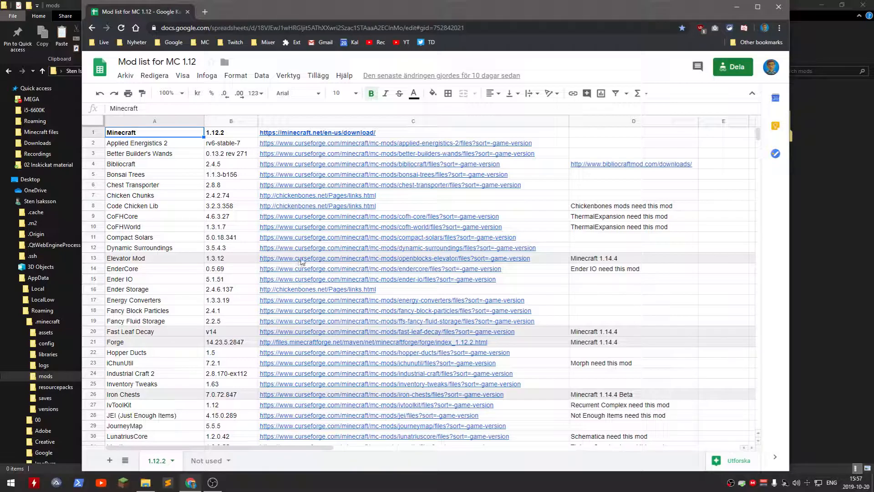
# Step: Follow the Elevator Mod link to CurseForge and save ElevatorMod-1.12.2-1.3.12.jar to the desktop
pyautogui.moveTo(305, 259)
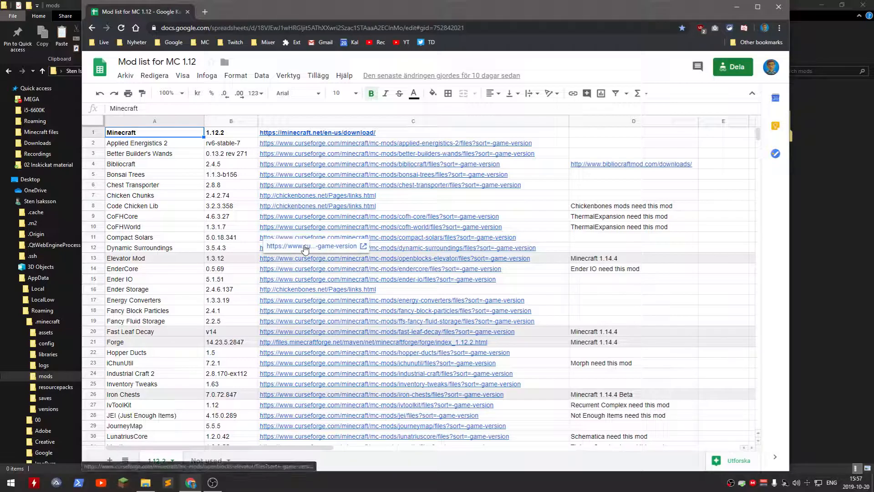
pyautogui.click(306, 247)
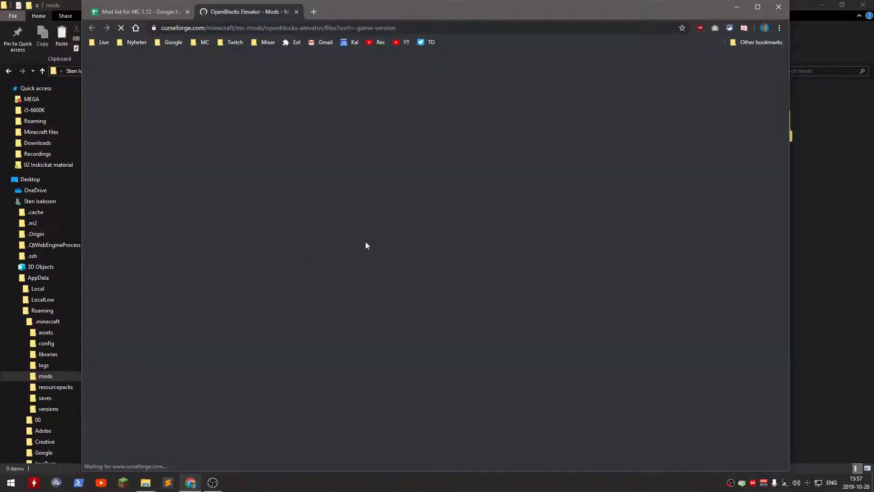
pyautogui.scroll(-4, 405, 261)
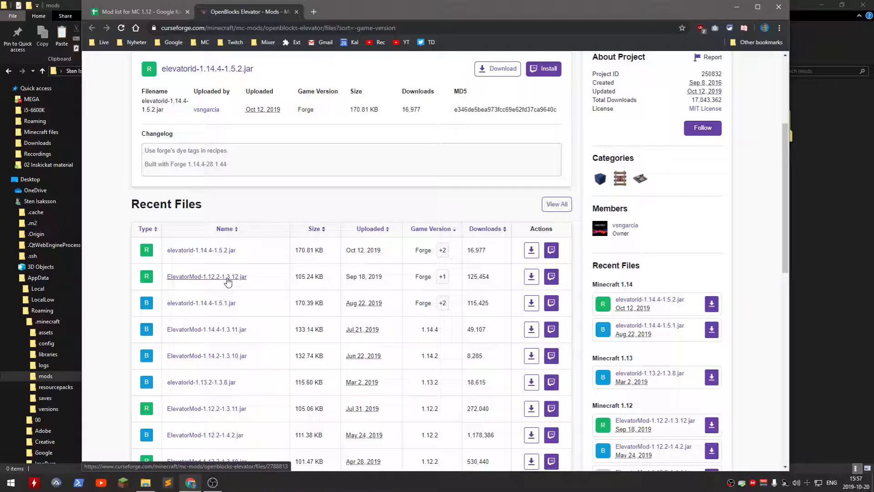
pyautogui.click(531, 276)
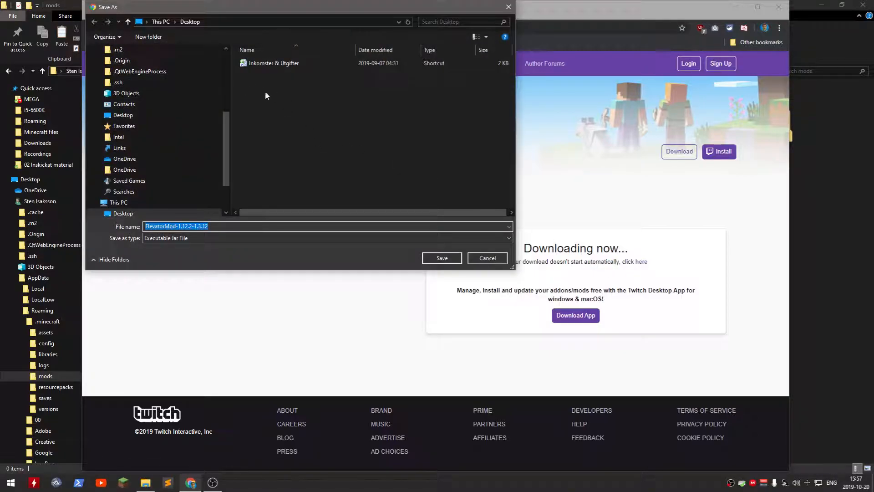
pyautogui.click(441, 258)
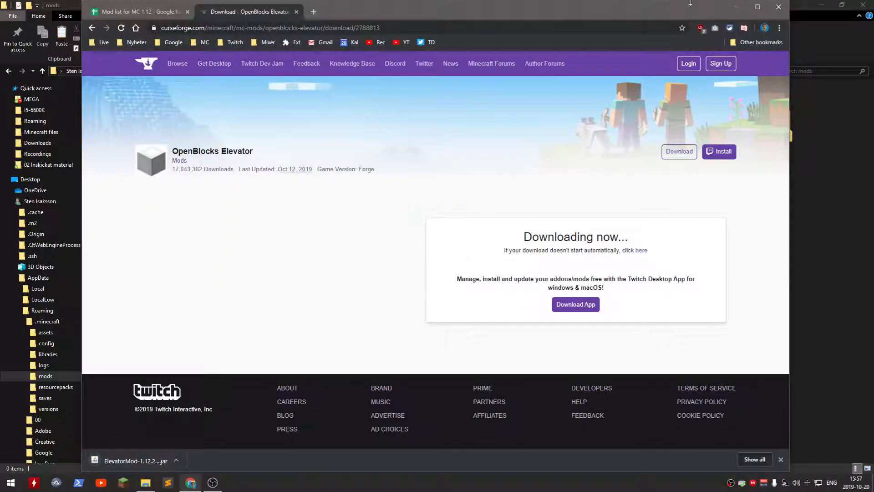
# Step: Move the ElevatorMod-1.12.2-1.3.12 file from the desktop into the .minecraft mods folder
pyautogui.click(736, 8)
pyautogui.click(821, 7)
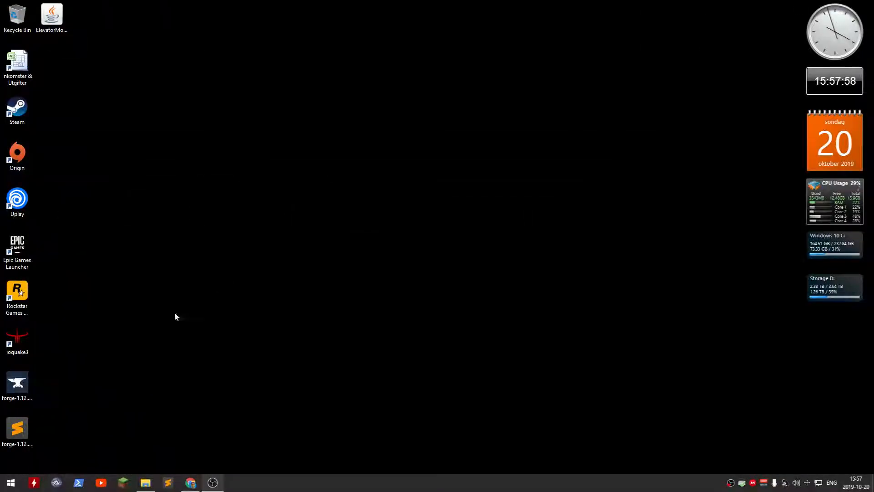
pyautogui.click(55, 29)
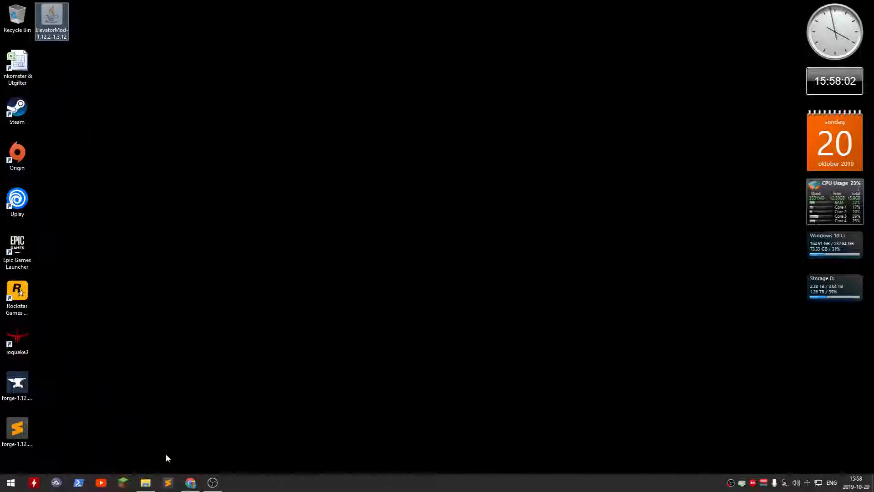
pyautogui.click(146, 482)
pyautogui.hotkey('ctrl', 'v')
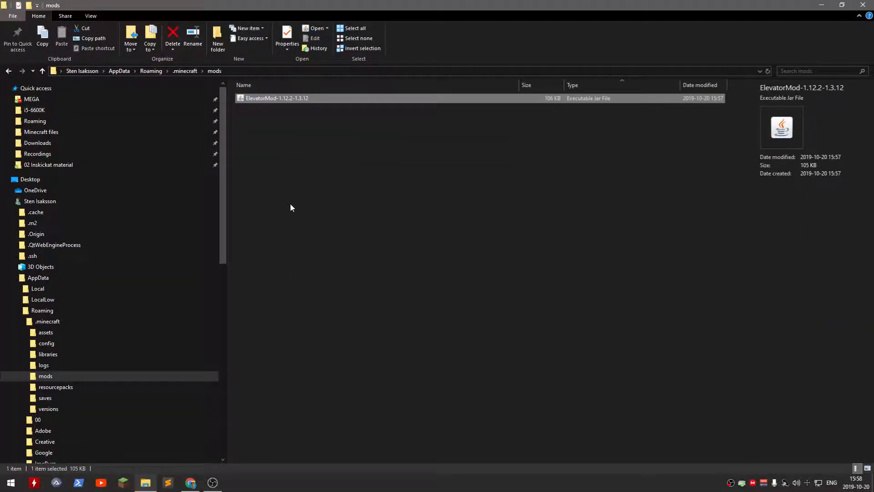
pyautogui.click(290, 207)
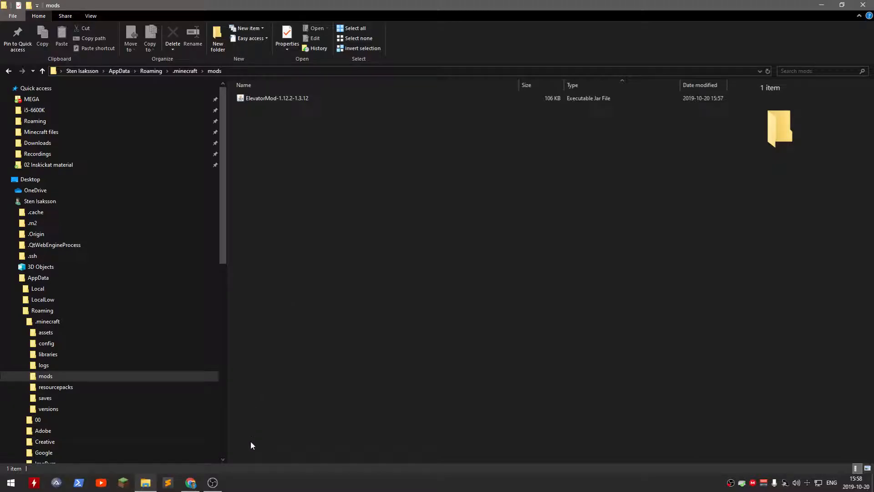
# Step: Return to Chrome, open the bookmarked OptiFine site and go to its downloads page
pyautogui.click(197, 477)
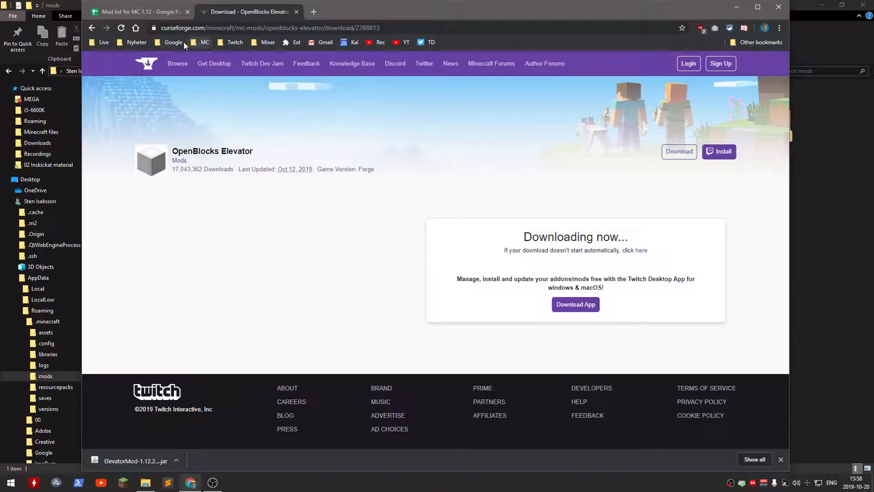
pyautogui.click(203, 43)
pyautogui.moveTo(221, 75)
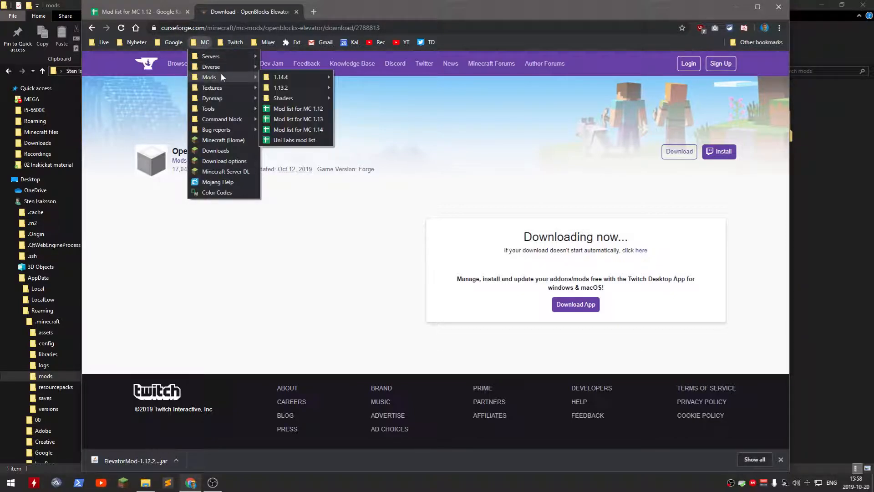
pyautogui.moveTo(305, 78)
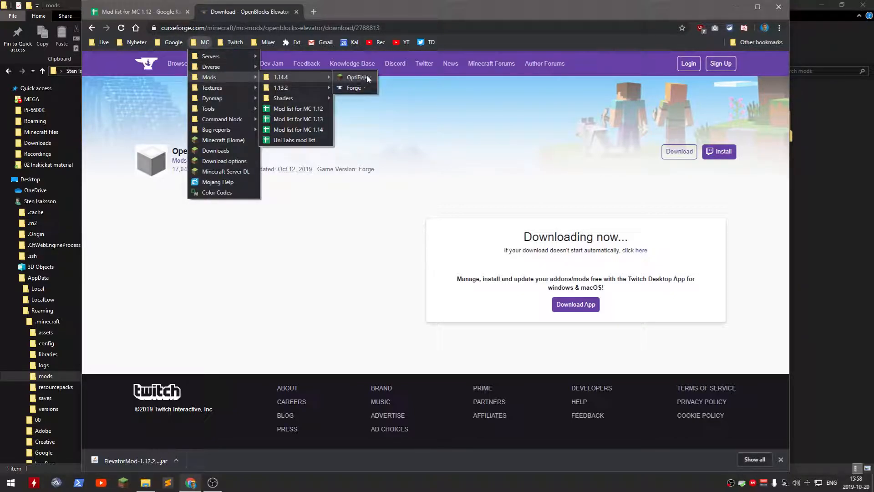
pyautogui.click(367, 76)
pyautogui.click(279, 93)
# Step: Download OptiFine 1.12.2 HD U E3 from its mirror and save OptiFine_1.12.2_HD_U_E3.jar to the desktop
pyautogui.scroll(-8, 185, 218)
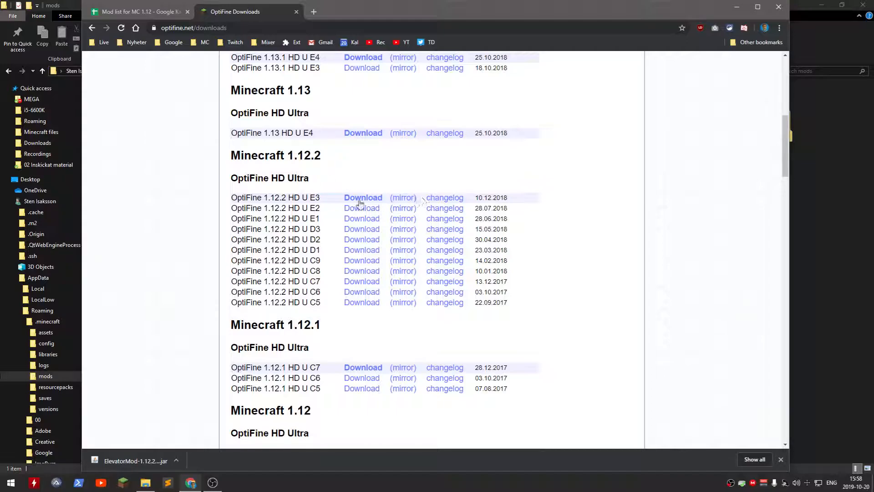
pyautogui.click(406, 199)
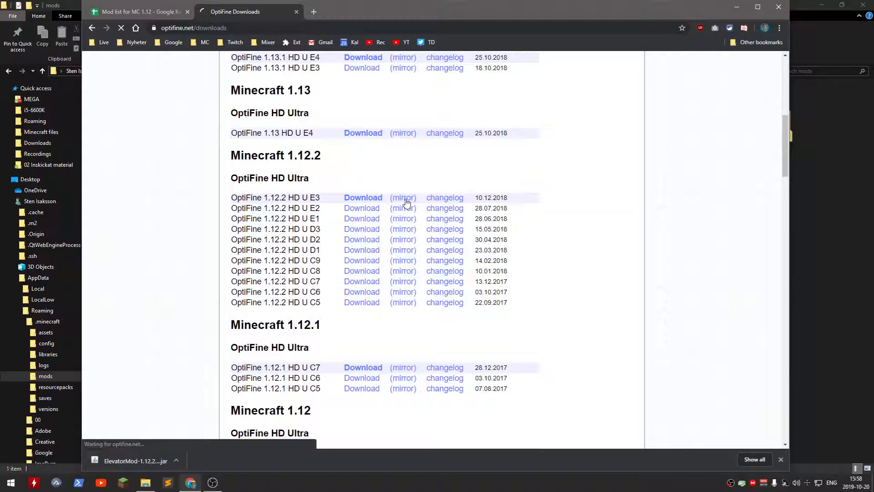
pyautogui.click(415, 136)
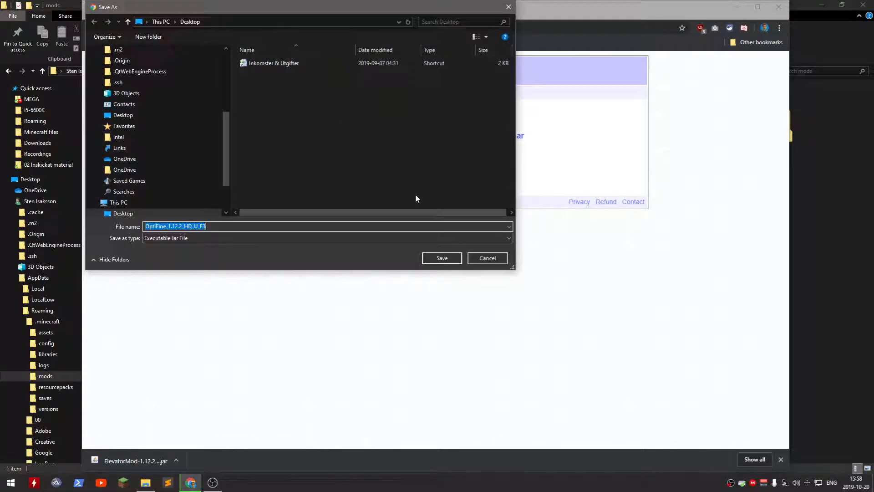
pyautogui.click(441, 259)
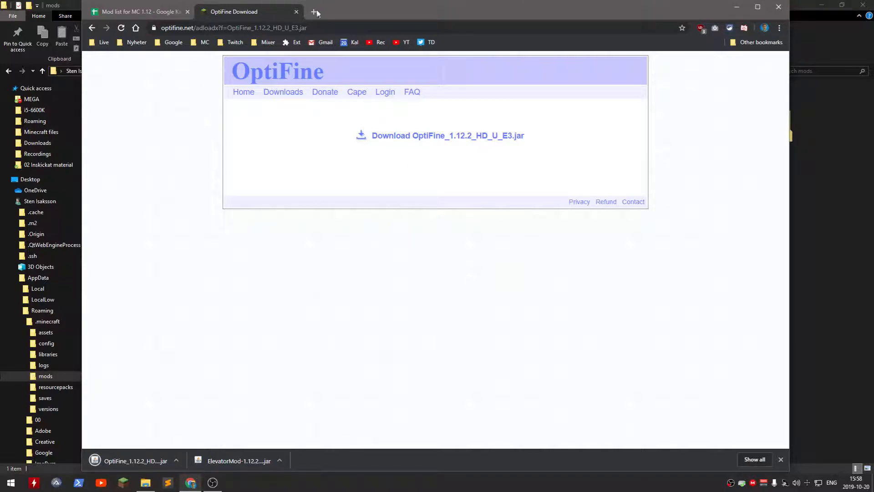
# Step: Move the OptiFine_1.12.2_HD_U_E3 file from the desktop into the .minecraft mods folder
pyautogui.click(737, 7)
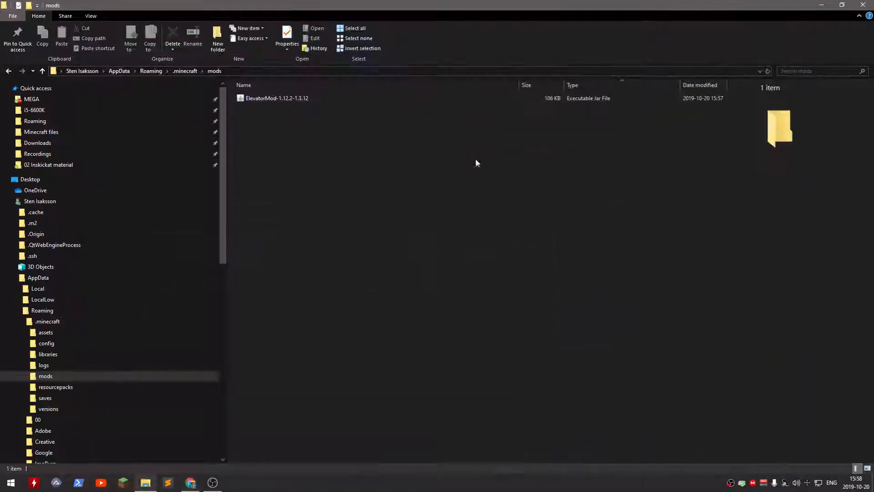
pyautogui.click(145, 482)
pyautogui.click(64, 21)
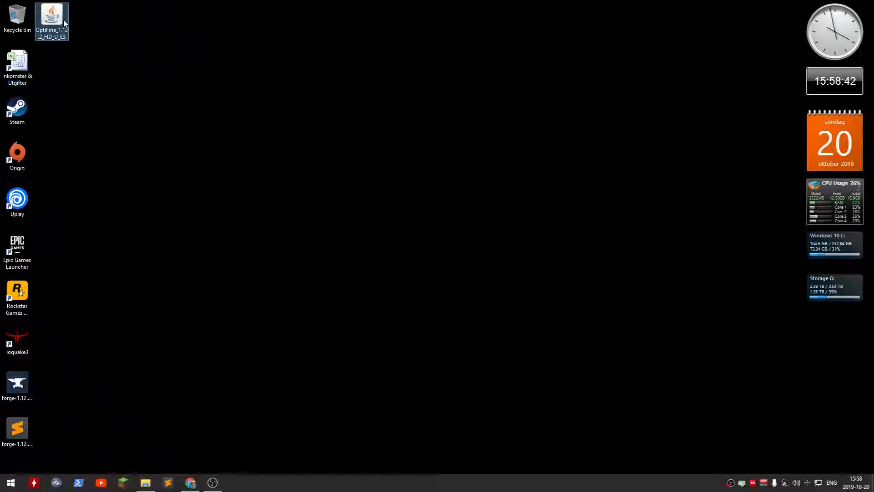
pyautogui.click(145, 482)
pyautogui.hotkey('ctrl', 'v')
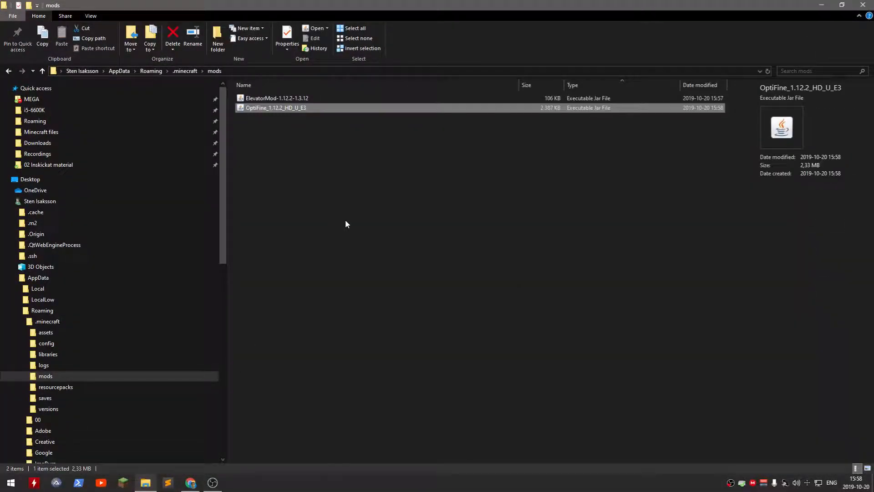
pyautogui.click(344, 223)
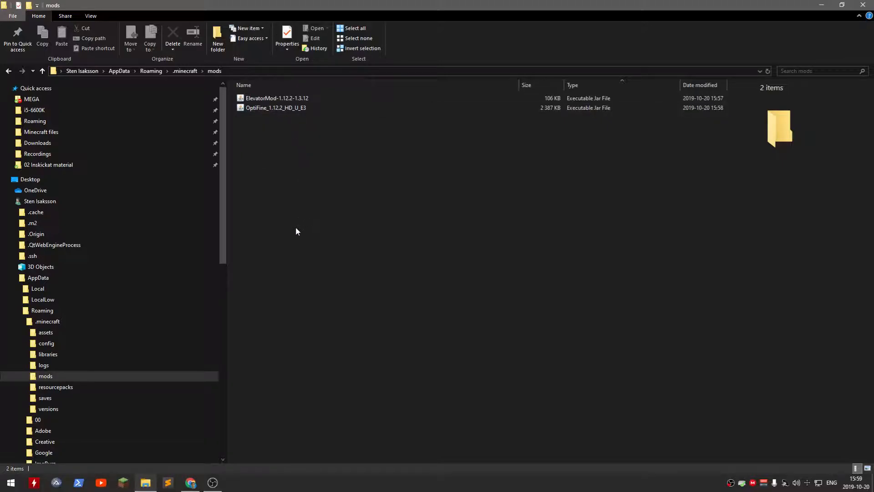
# Step: Start the game from the Minecraft Launcher with the Forge 1.12.2 profile and maximize the game window
pyautogui.click(123, 482)
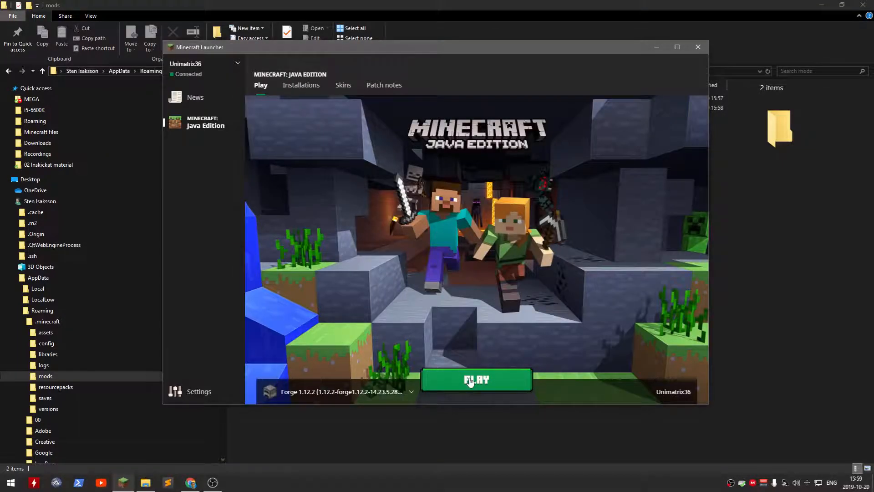
pyautogui.click(470, 380)
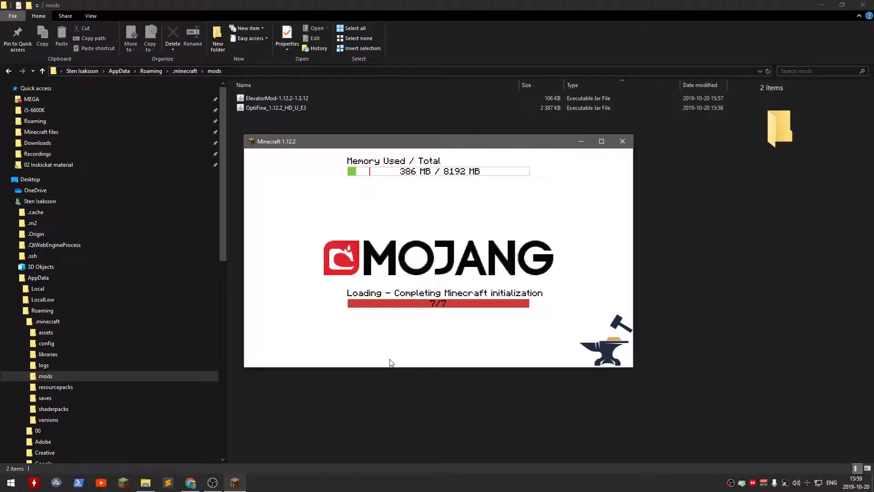
pyautogui.doubleClick(532, 143)
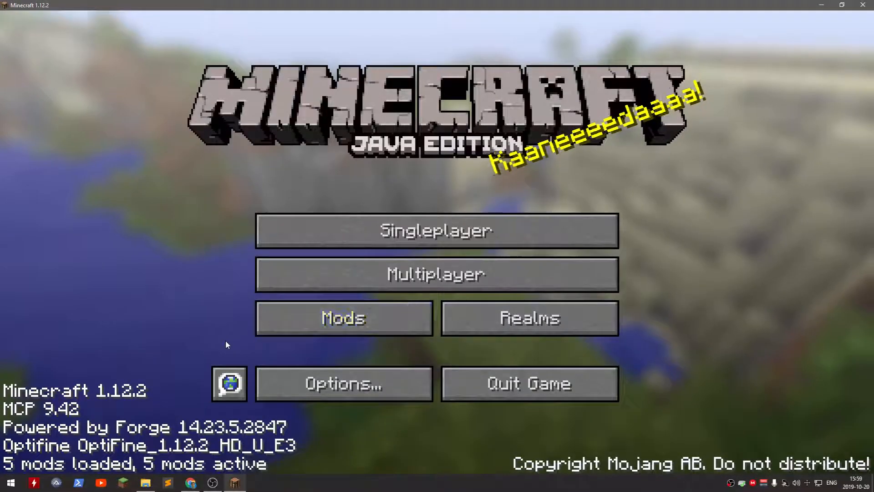
# Step: Turn the game's master volume off in the sound options and return to the title screen
pyautogui.click(389, 381)
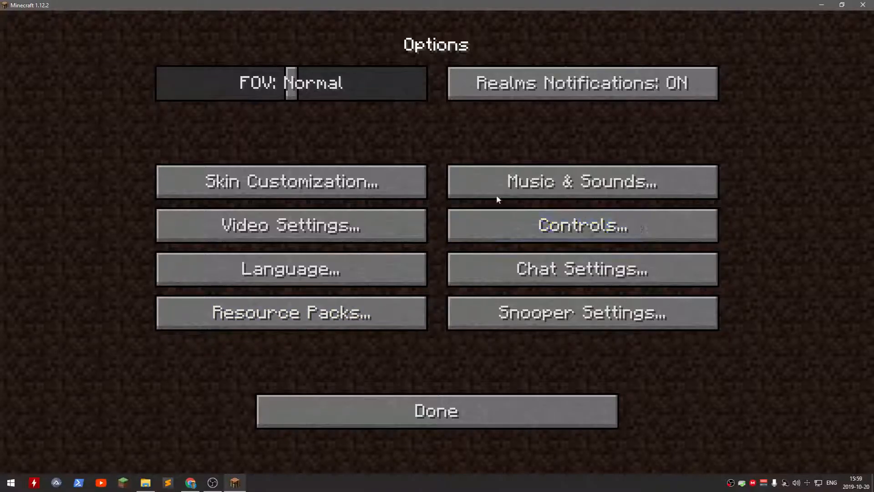
pyautogui.click(501, 182)
pyautogui.moveTo(412, 93); pyautogui.dragTo(132, 97)
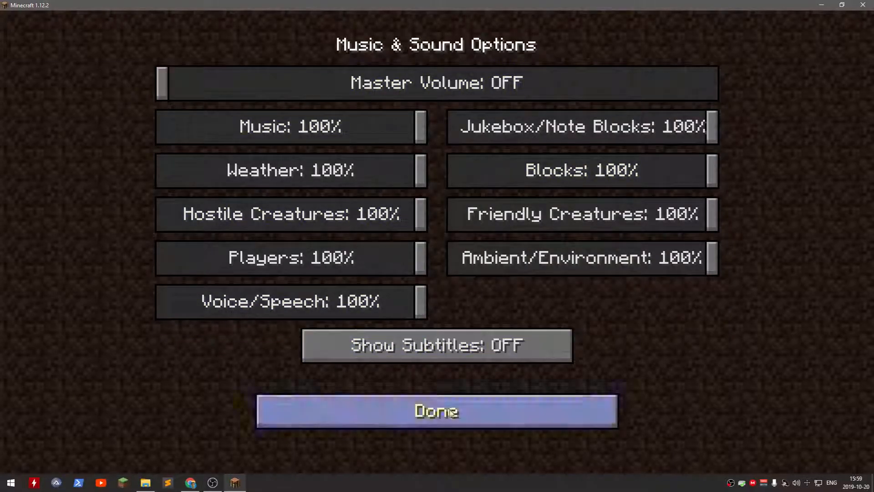
pyautogui.click(453, 415)
pyautogui.click(453, 415)
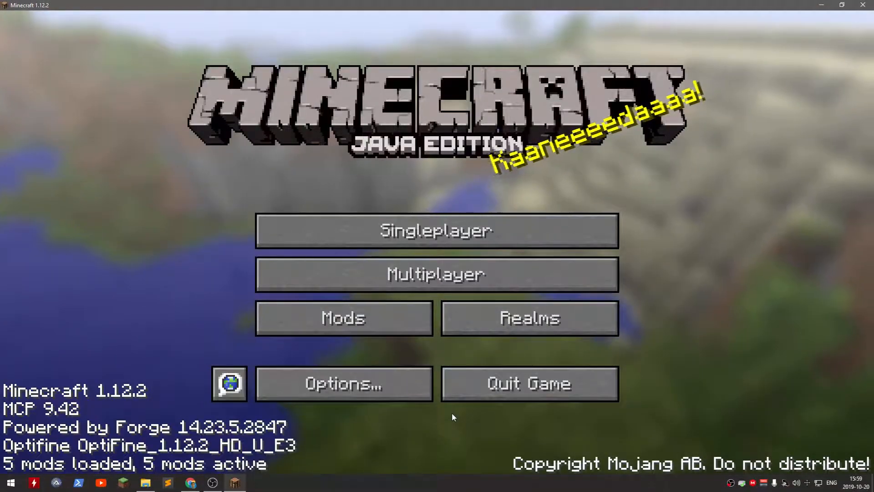
# Step: Examine the loaded mods list and the general configuration of Elevator Mod, then return to the title screen
pyautogui.click(383, 322)
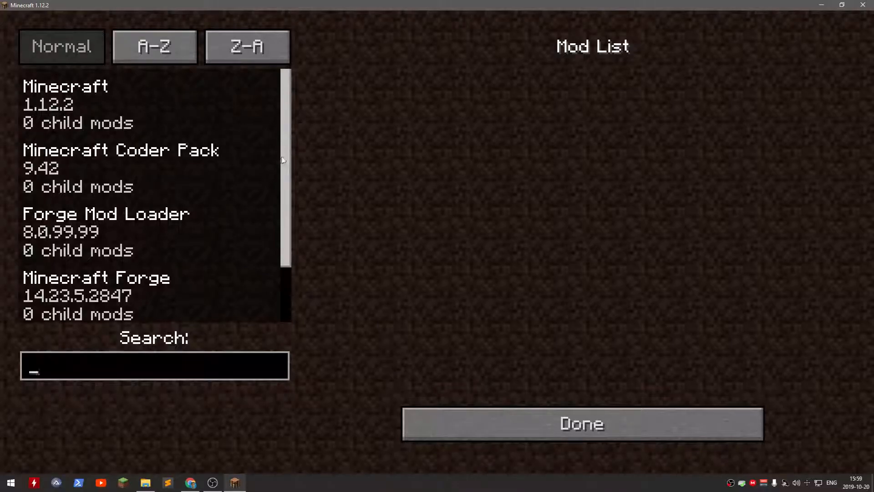
pyautogui.moveTo(282, 159); pyautogui.dragTo(284, 272)
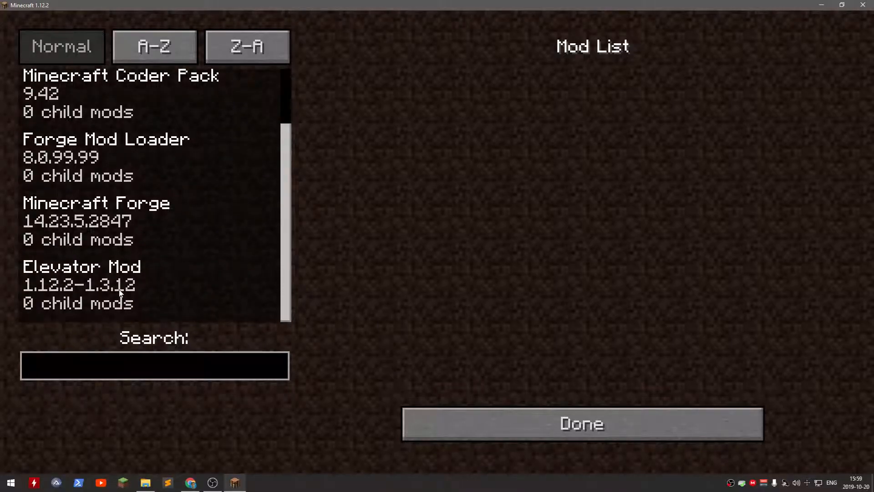
pyautogui.moveTo(286, 259); pyautogui.dragTo(287, 172)
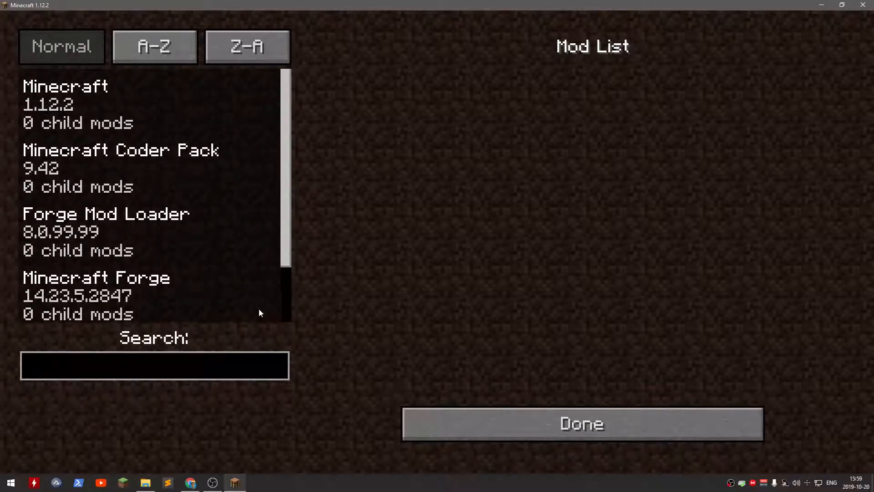
pyautogui.moveTo(283, 214); pyautogui.dragTo(282, 315)
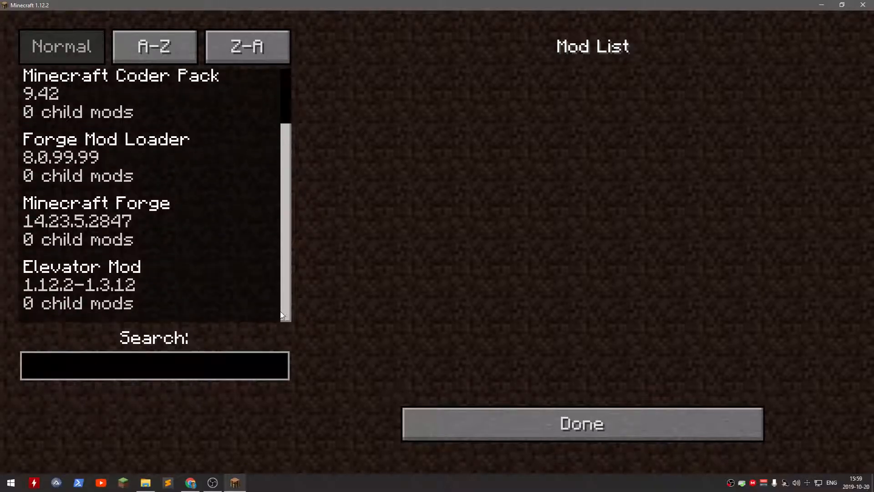
pyautogui.click(186, 288)
pyautogui.click(207, 397)
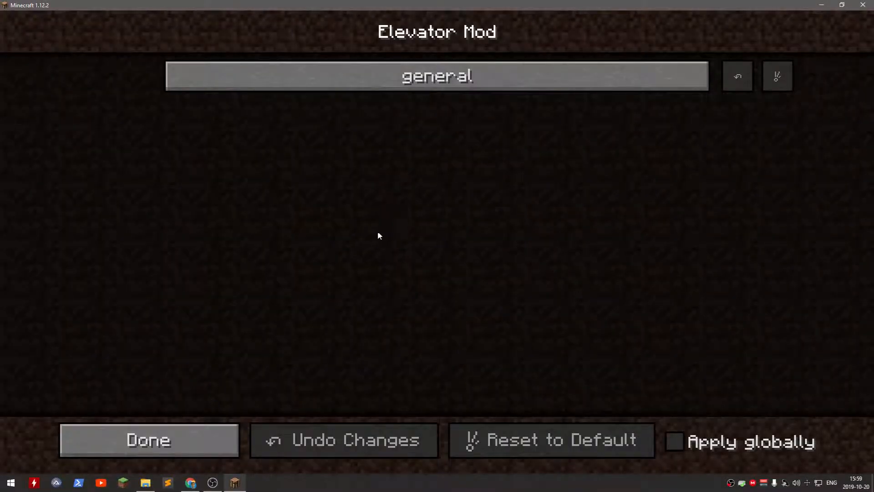
pyautogui.click(375, 76)
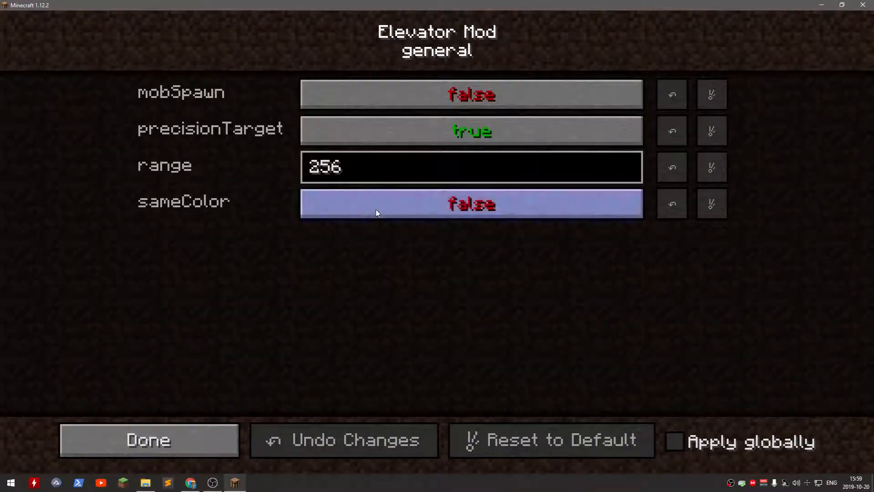
pyautogui.click(164, 454)
pyautogui.click(164, 454)
pyautogui.click(472, 437)
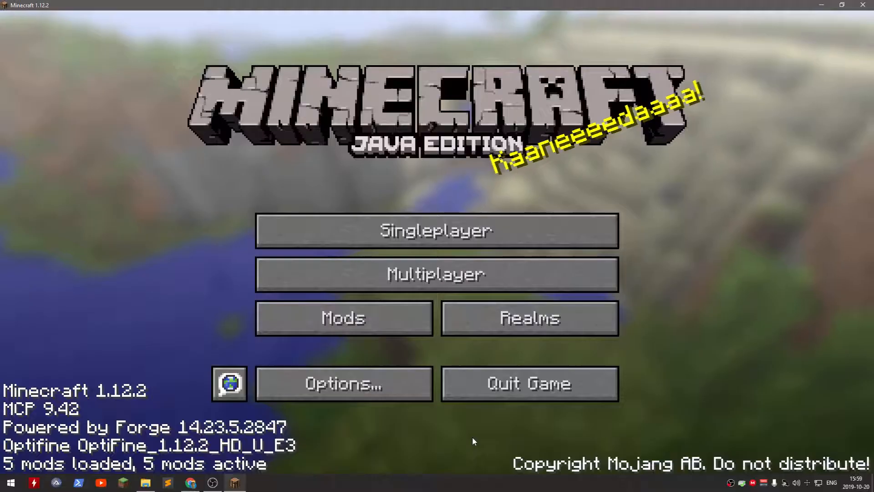
# Step: Look through OptiFine's video and shader settings and the shaderpacks folder in .minecraft, then return to the game's title screen
pyautogui.click(388, 384)
pyautogui.click(357, 228)
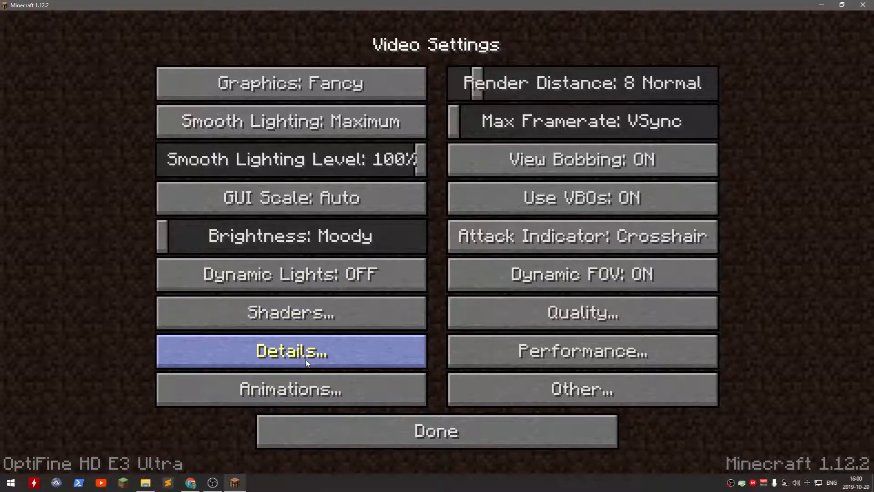
pyautogui.click(366, 318)
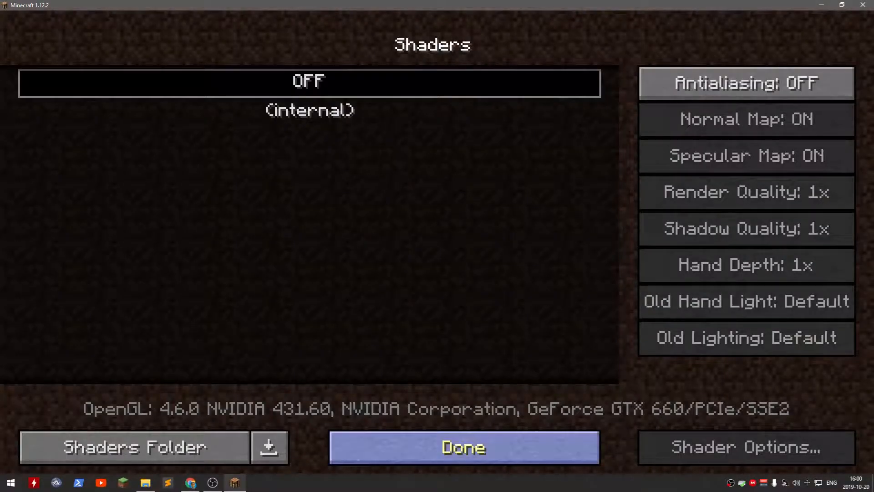
pyautogui.click(146, 483)
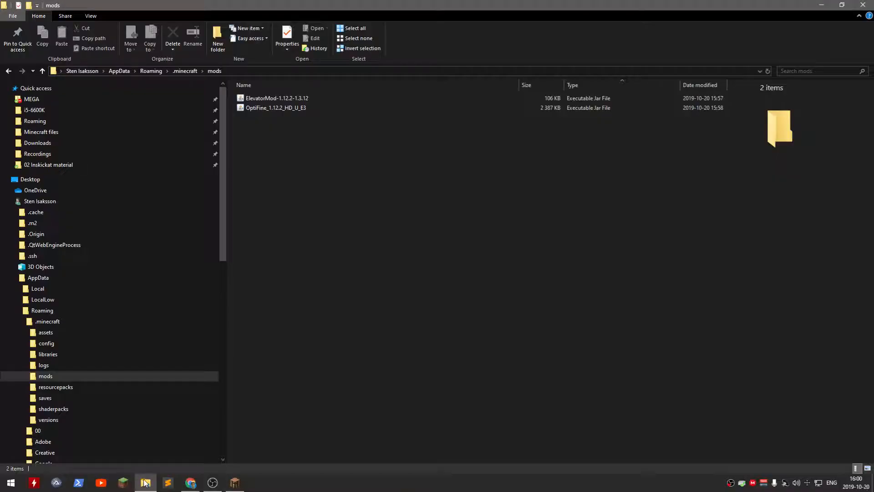
pyautogui.click(118, 407)
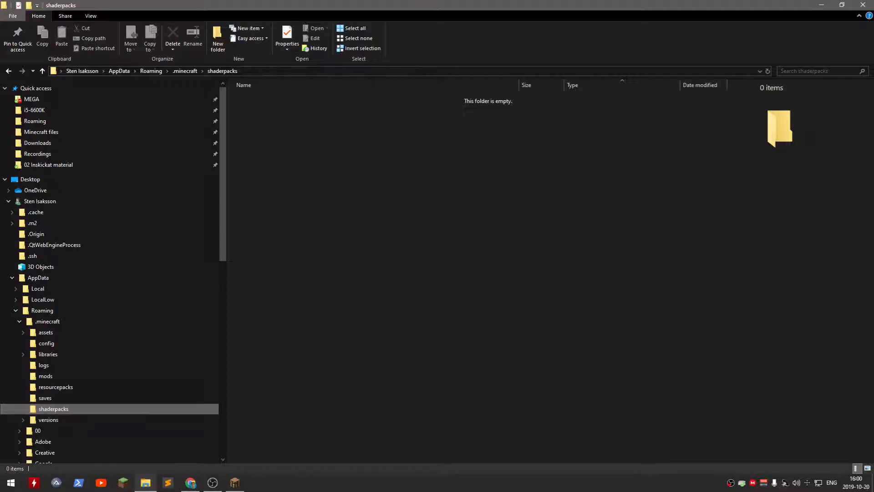
pyautogui.click(240, 486)
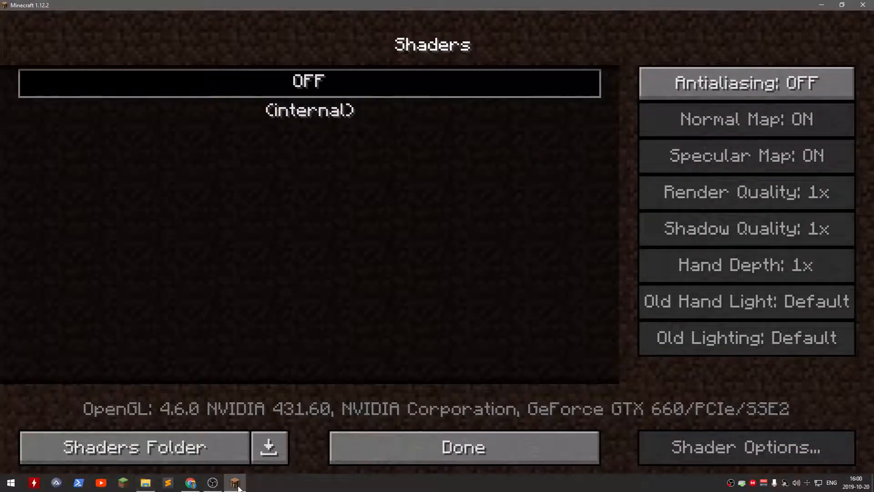
pyautogui.click(390, 449)
pyautogui.click(393, 427)
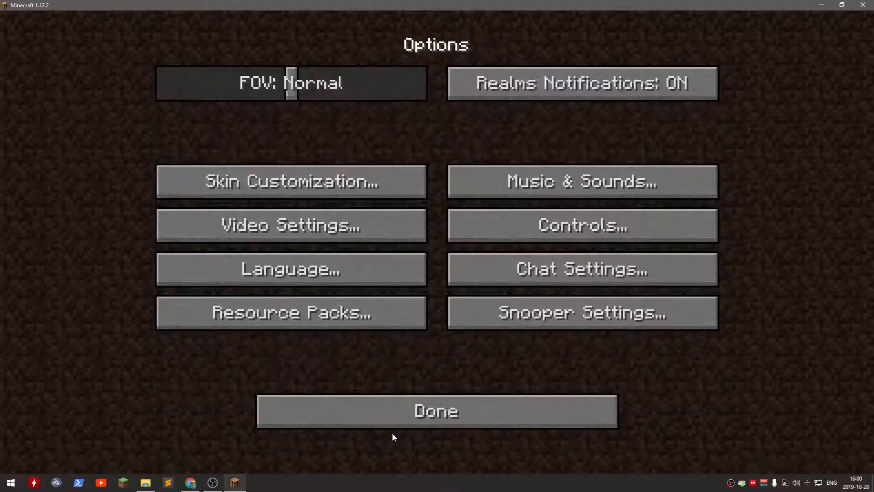
pyautogui.click(381, 405)
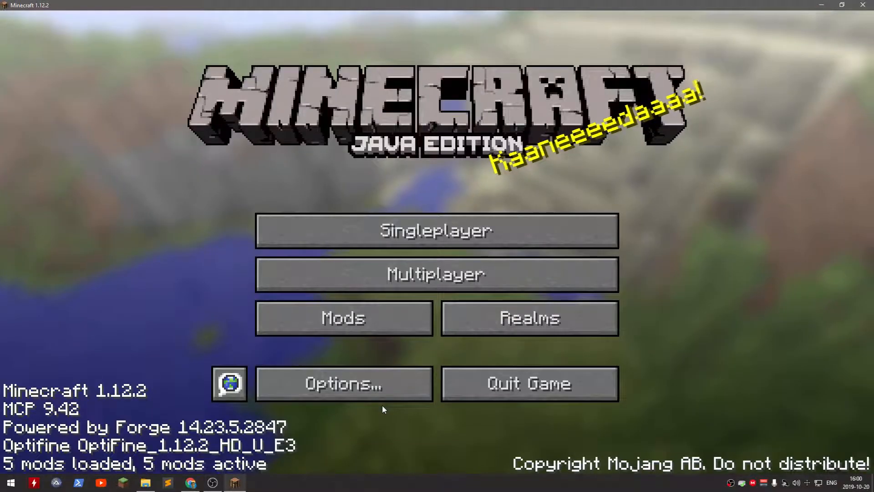
# Step: Create a new singleplayer world named New World in Creative mode
pyautogui.click(378, 233)
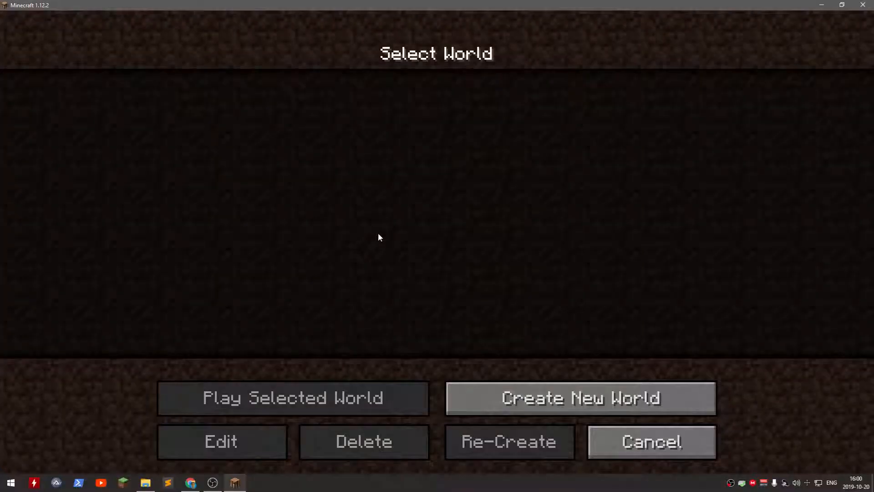
pyautogui.click(512, 399)
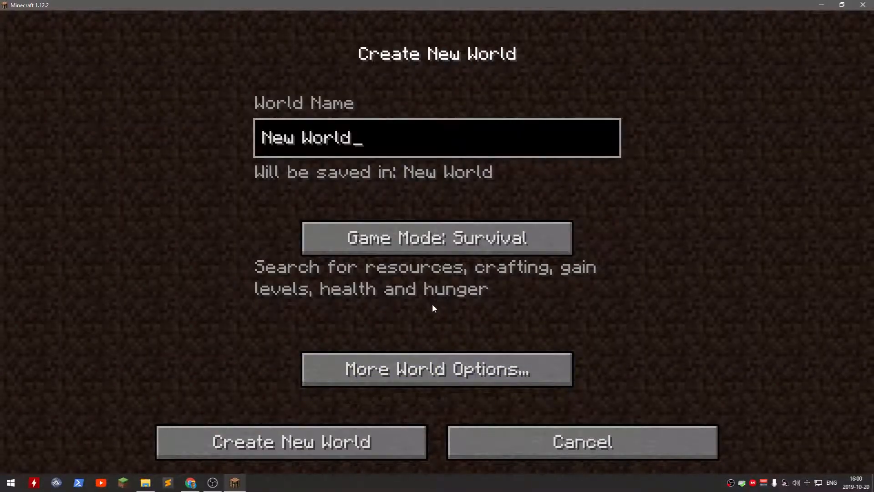
pyautogui.click(462, 248)
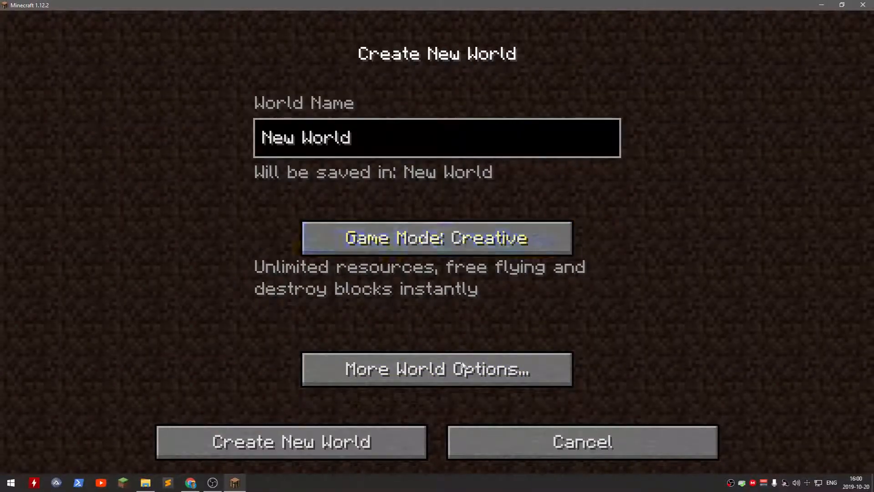
pyautogui.click(405, 448)
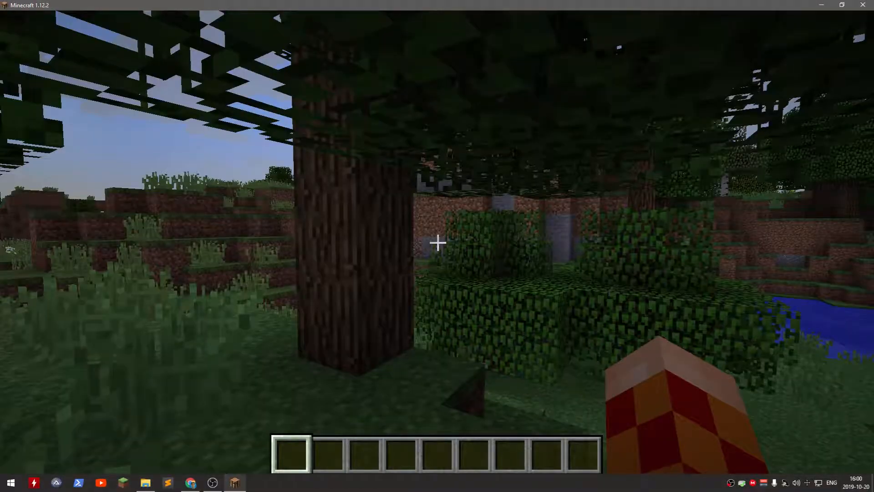
# Step: Pause the game, check the Auto-Jump option in the control settings and return to the world
pyautogui.press('Escape')
pyautogui.click(344, 288)
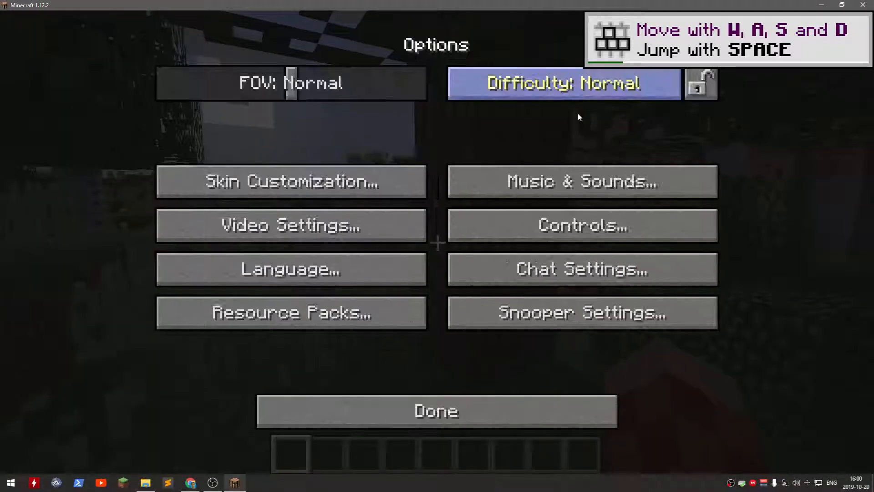
pyautogui.click(584, 223)
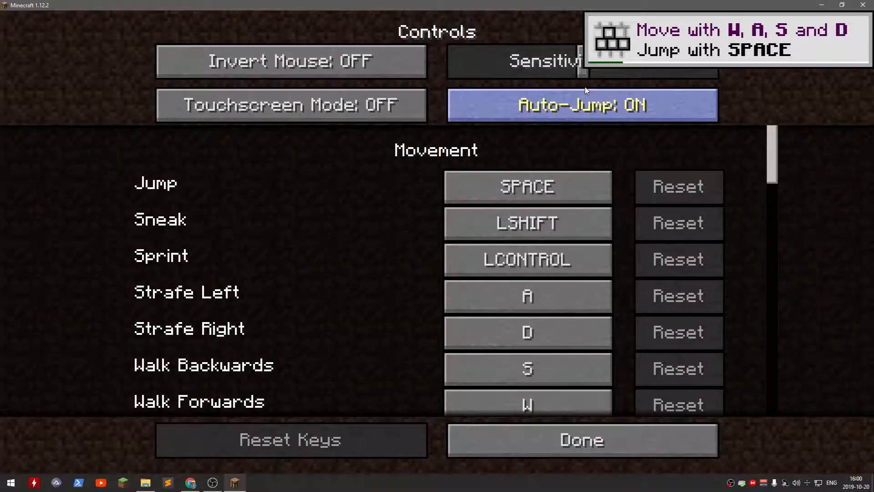
pyautogui.click(530, 452)
pyautogui.press('Escape')
# Step: Walk forward through the forest to an open patch of grass
pyautogui.press('w')
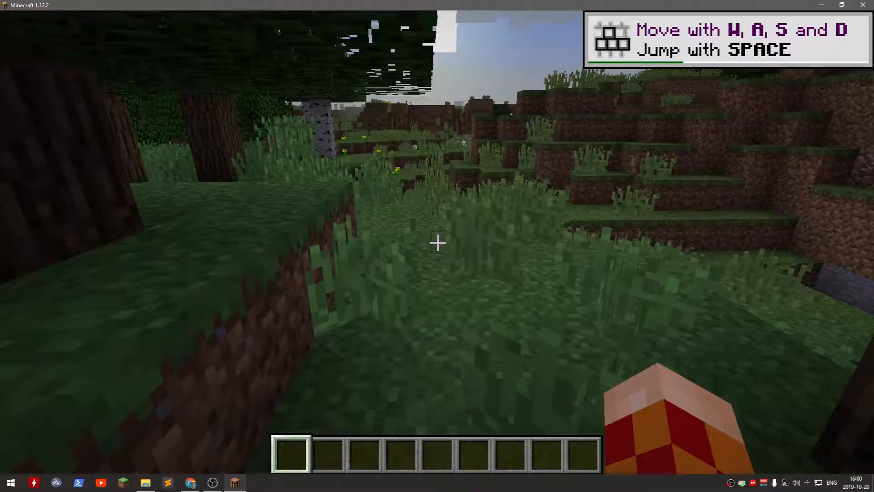
pyautogui.press('e')
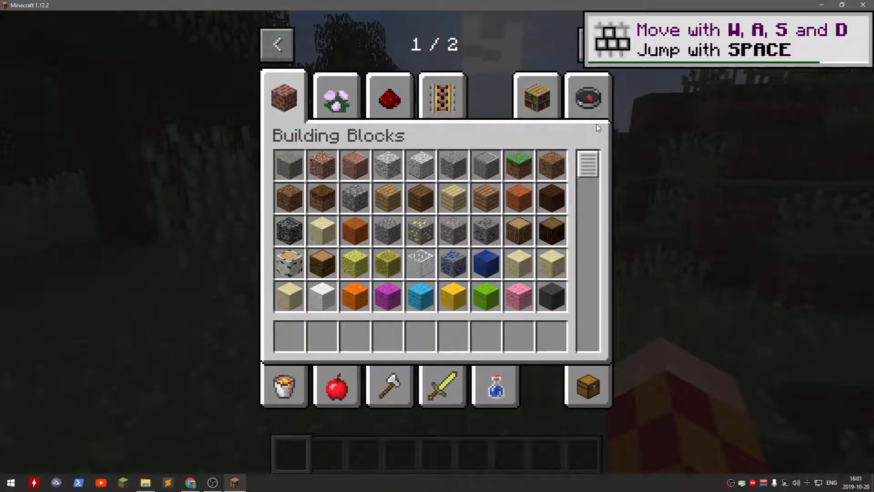
pyautogui.press('e')
pyautogui.press('w')
pyautogui.press('w')
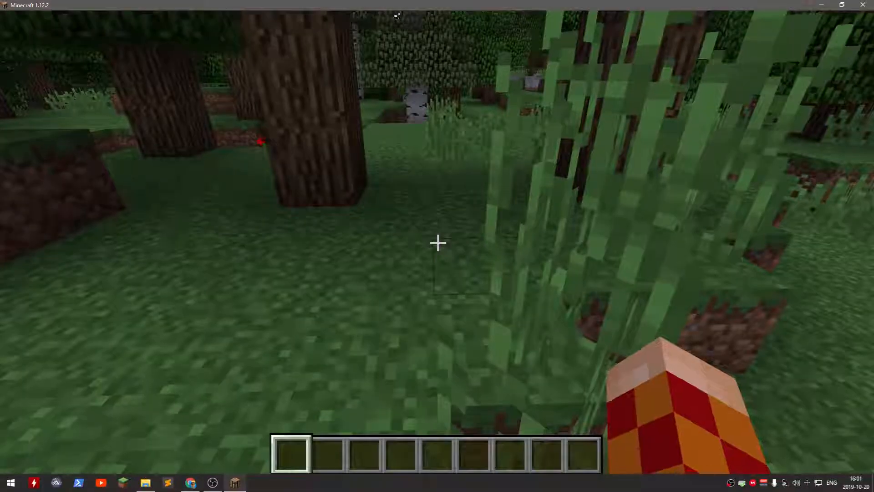
# Step: Put a Brown Elevator from the Elevators category of the creative inventory into the fourth hotbar slot
pyautogui.press('e')
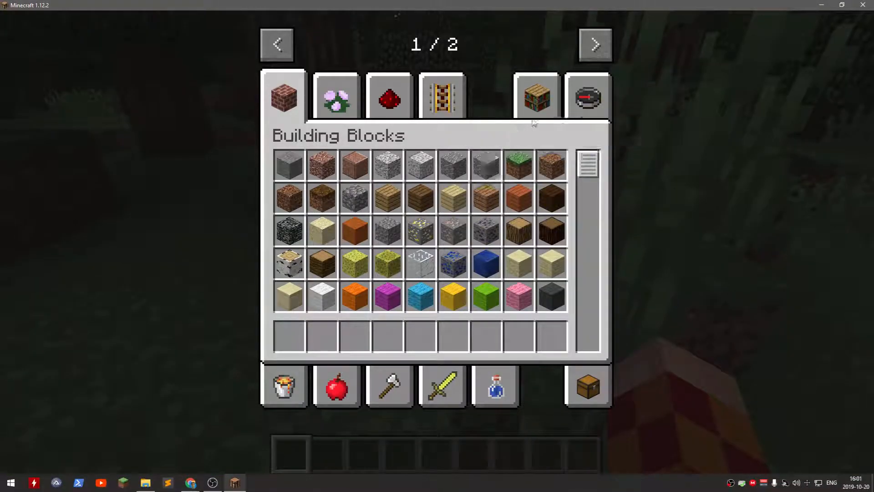
pyautogui.click(593, 44)
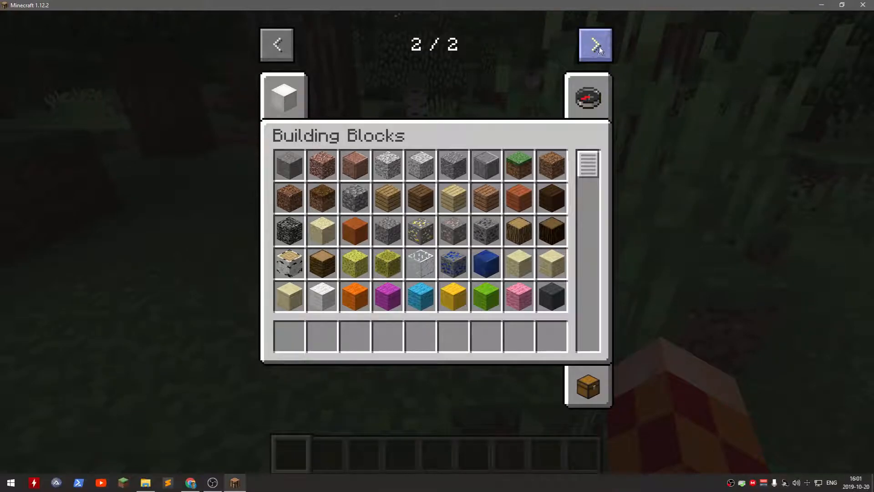
pyautogui.click(285, 95)
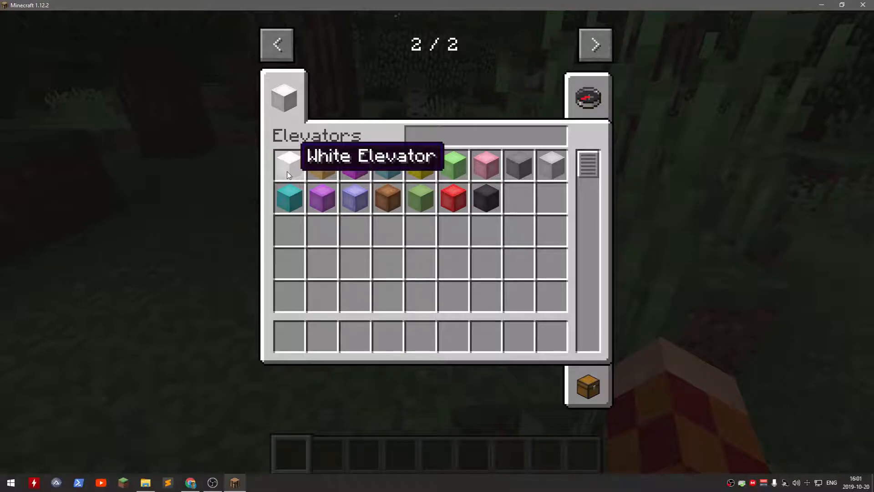
pyautogui.click(388, 198)
pyautogui.click(388, 336)
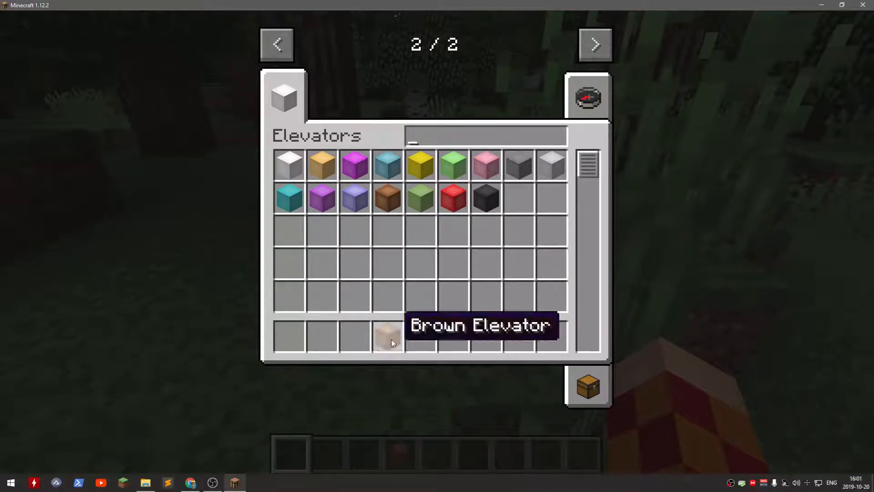
pyautogui.press('Escape')
# Step: Place one Brown Elevator on the grass and another directly above it at treetop height, removing the extra adjoining block
pyautogui.scroll(1, 438, 243)
pyautogui.scroll(-4, 438, 243)
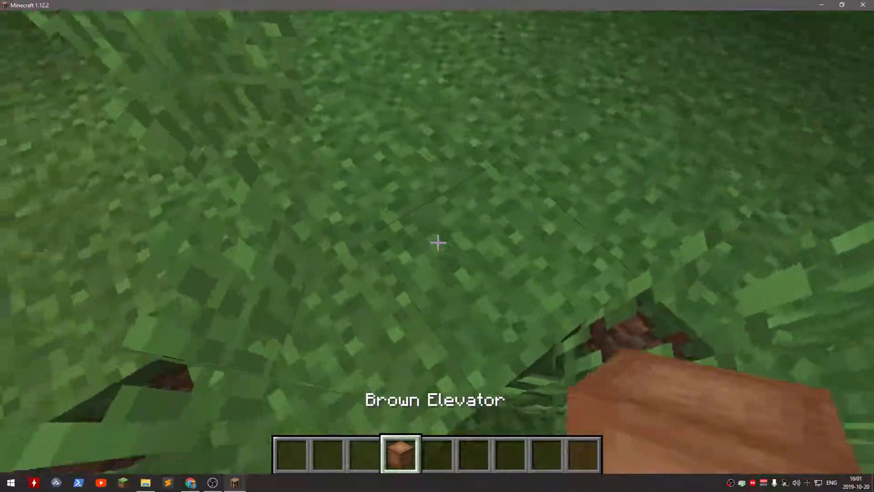
pyautogui.rightClick(438, 242)
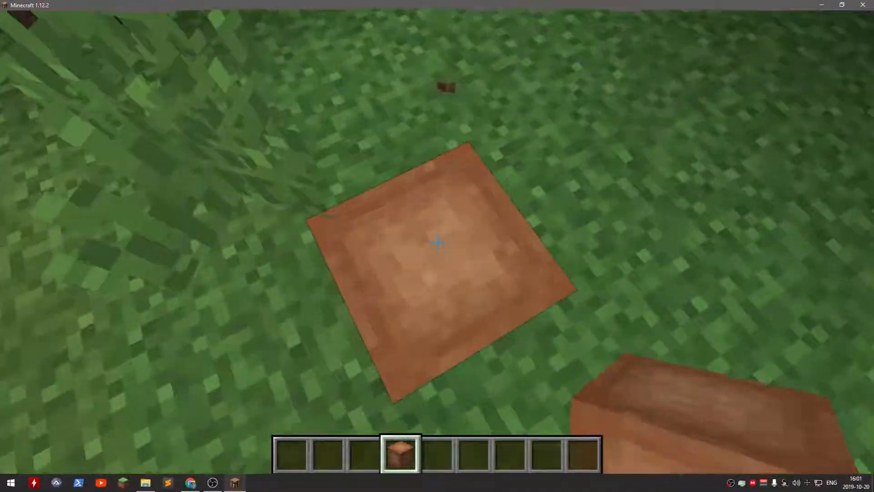
pyautogui.press('space')
pyautogui.press('space')
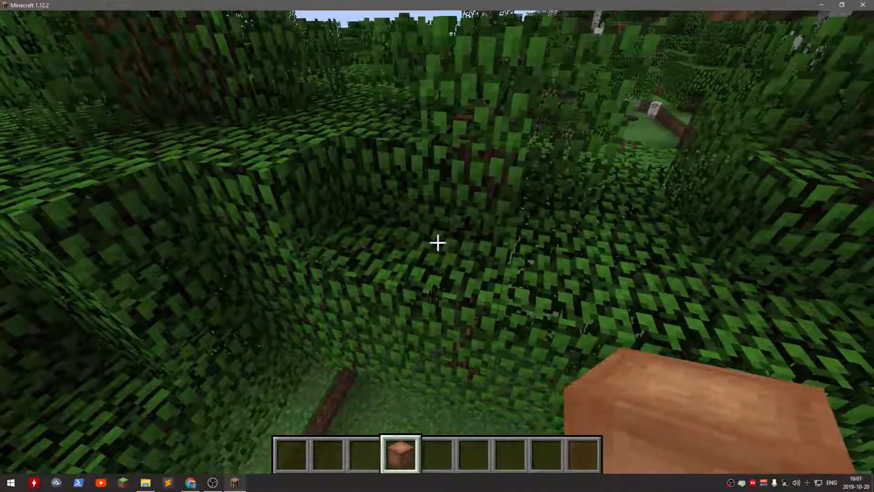
pyautogui.rightClick(438, 242)
pyautogui.rightClick(438, 242)
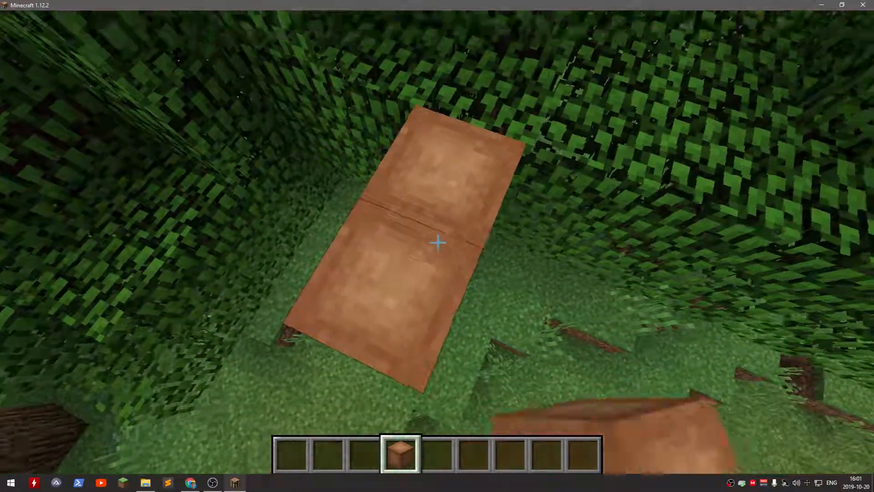
pyautogui.click(438, 243)
# Step: Test the Brown Elevators by travelling down and up between them, finishing at the lower block
pyautogui.press('shift')
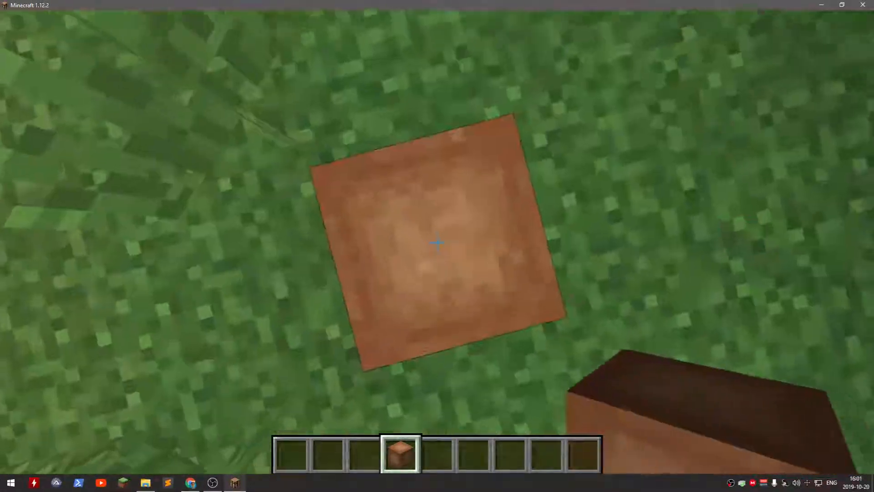
pyautogui.press('space')
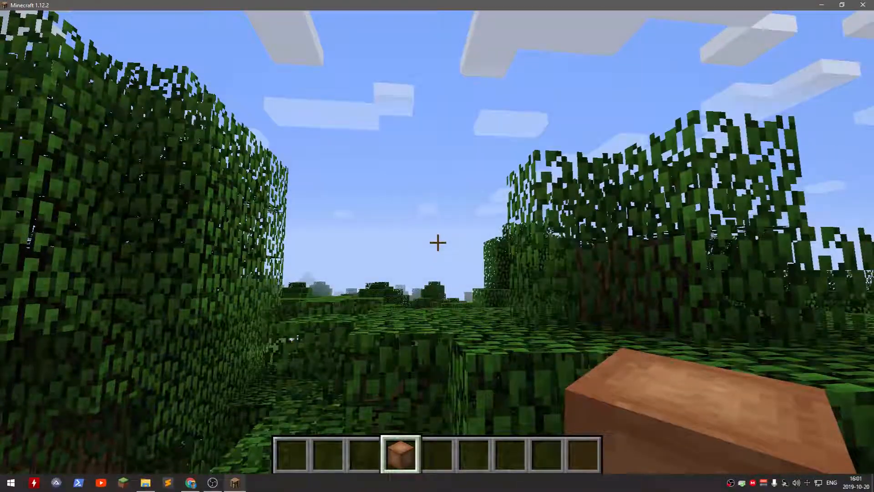
pyautogui.press('shift')
pyautogui.press('space')
pyautogui.press('shift')
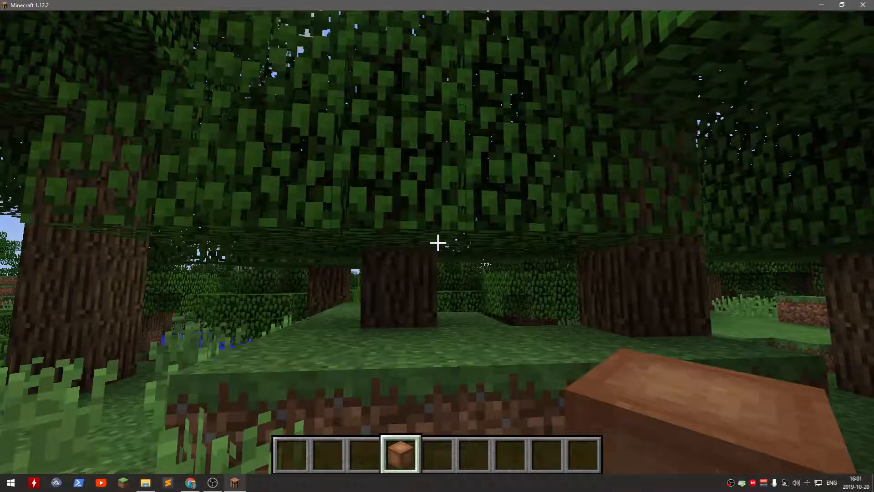
# Step: Save and quit the world to the title screen and quit the game
pyautogui.press('Escape')
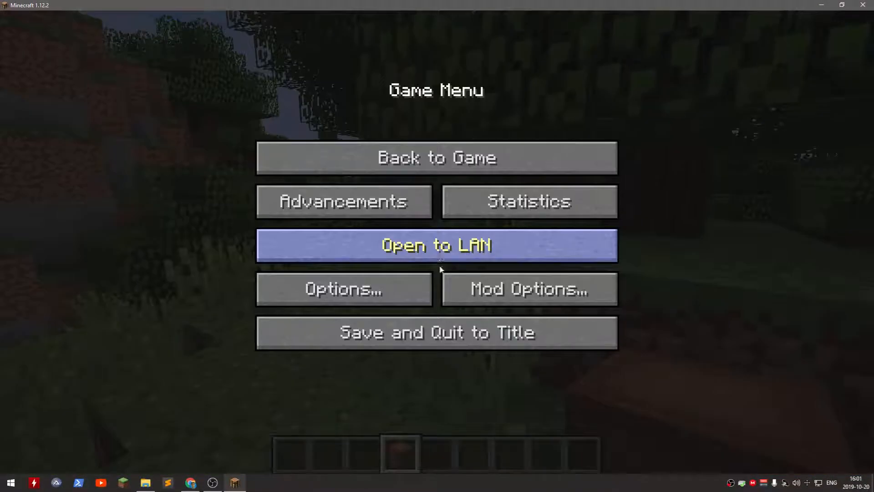
pyautogui.click(441, 333)
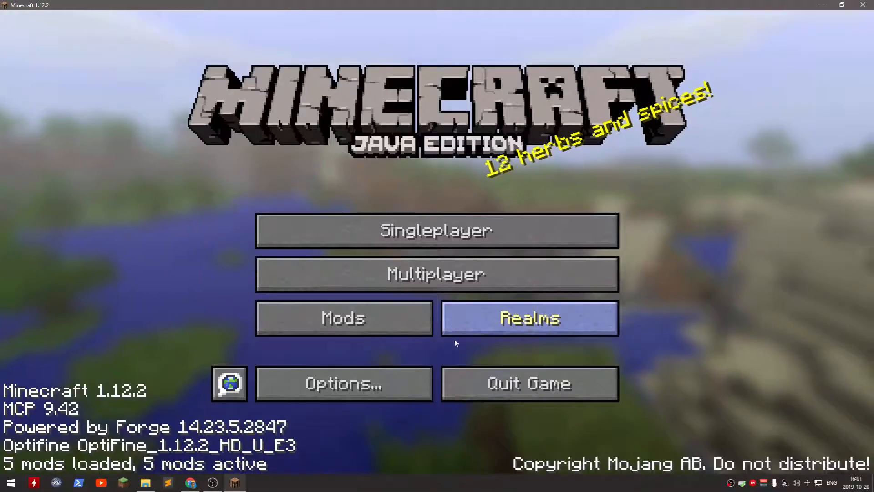
pyautogui.click(476, 378)
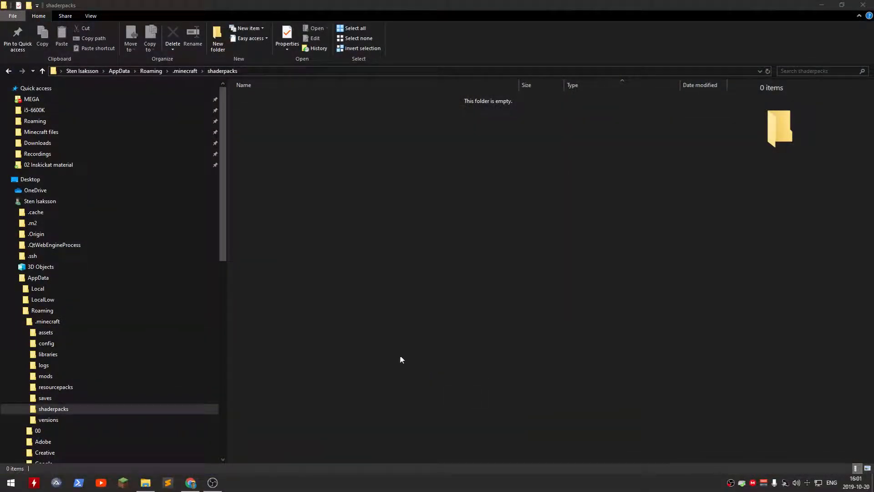
# Step: Check the mods folder and the Mod list for MC 1.12 sheet in Chrome, closing the OptiFine download tab and both windows
pyautogui.click(144, 375)
pyautogui.click(190, 482)
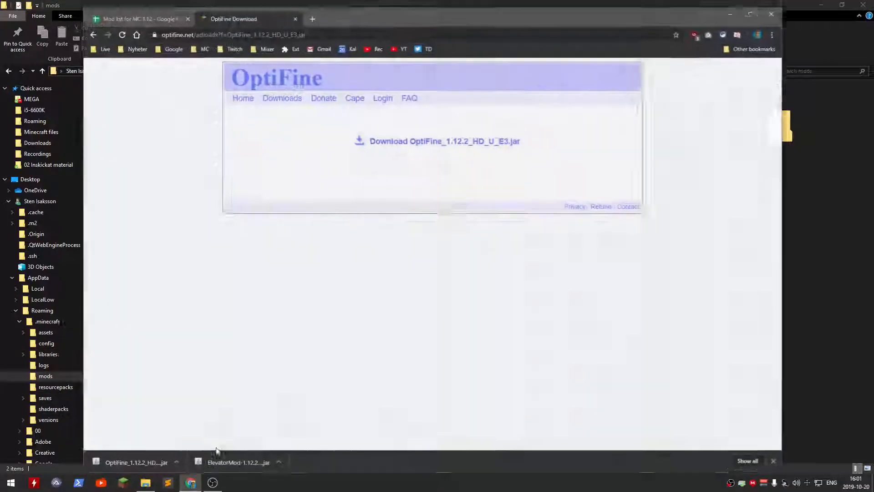
pyautogui.click(297, 11)
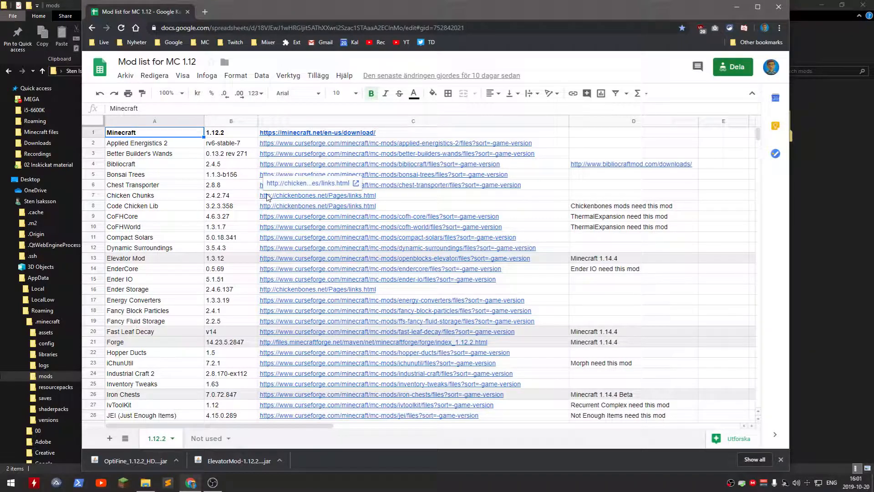
pyautogui.click(818, 194)
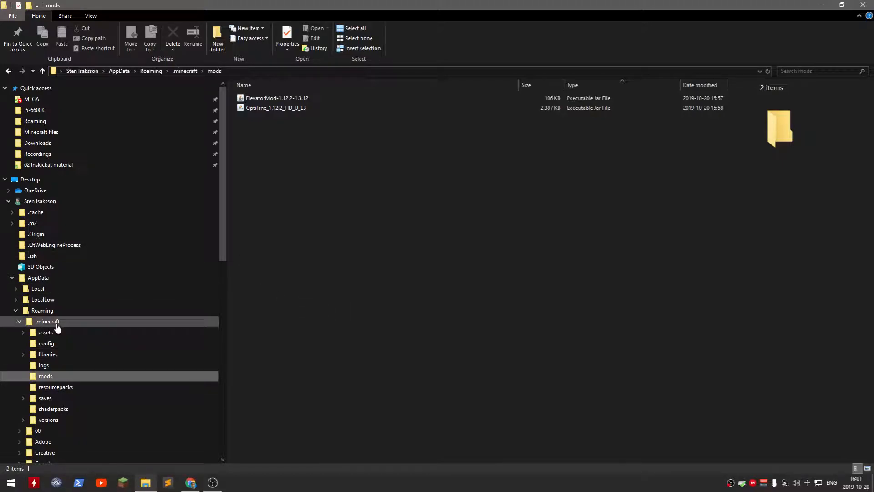
pyautogui.click(863, 6)
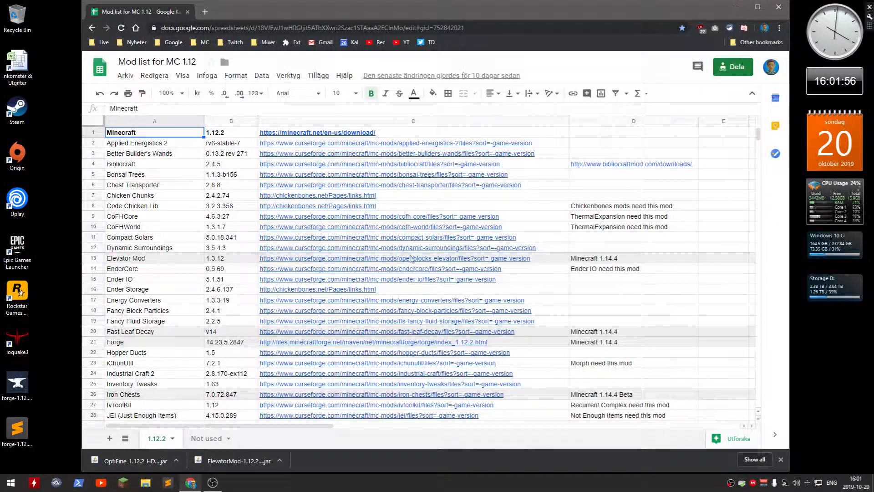
pyautogui.click(779, 7)
# Step: Open the Roaming folder by searching Windows for %appdata%
pyautogui.press('super')
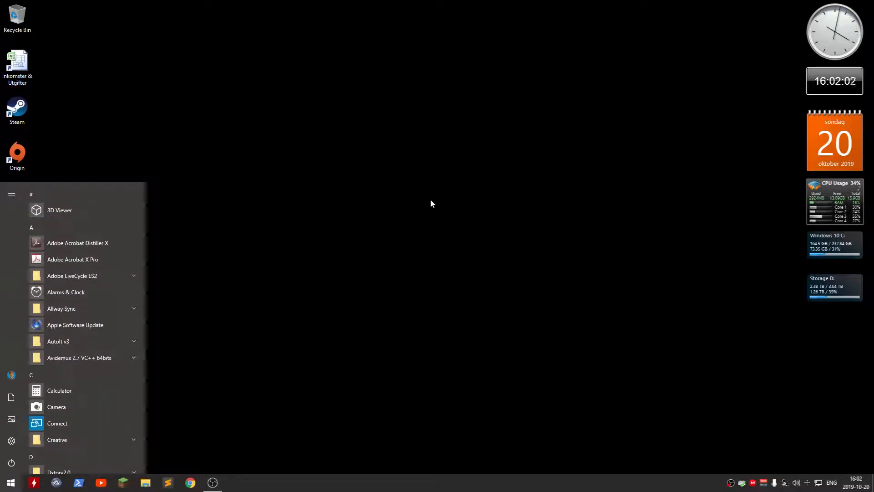
pyautogui.write('%')
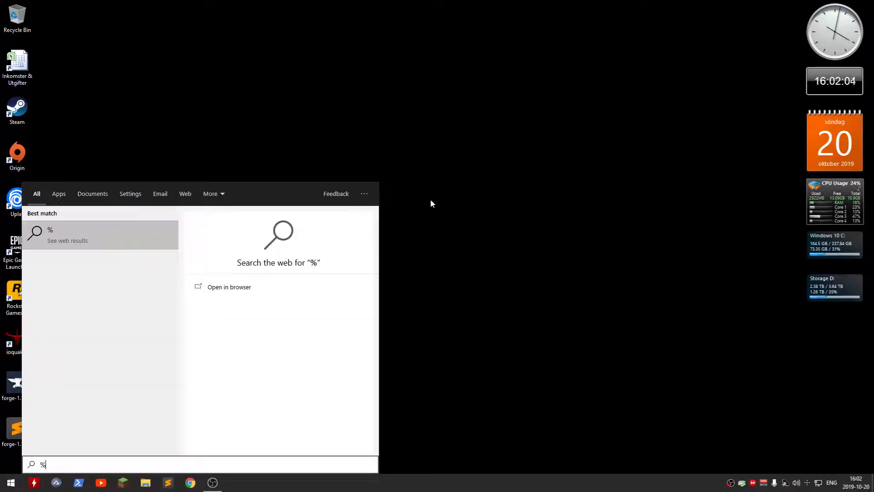
pyautogui.write('appdata')
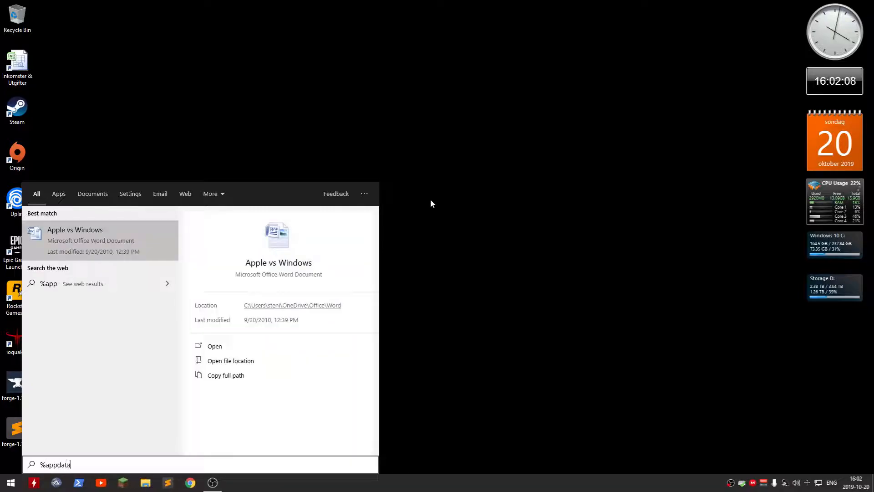
pyautogui.write('%')
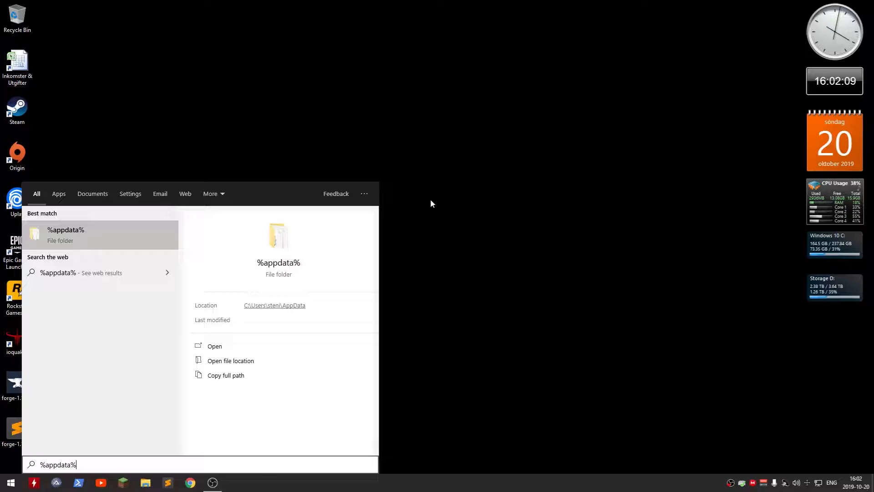
pyautogui.press('Return')
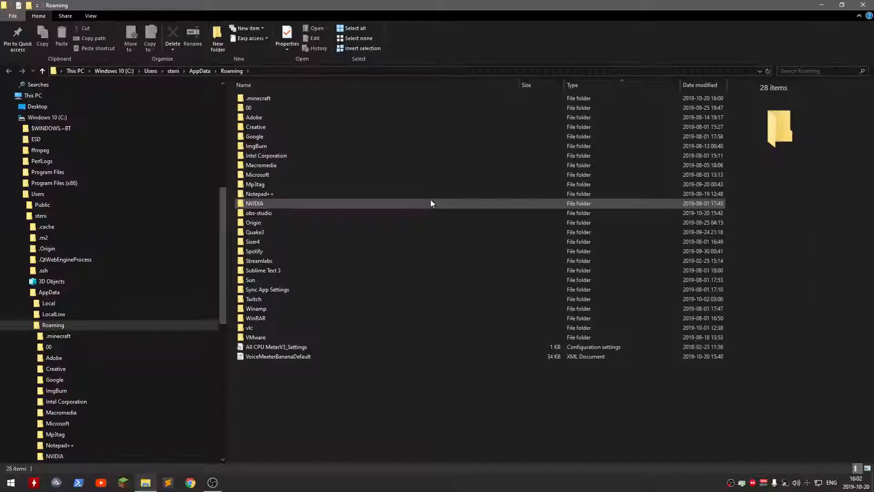
# Step: Pin the .minecraft folder in Roaming to Quick access
pyautogui.click(287, 98)
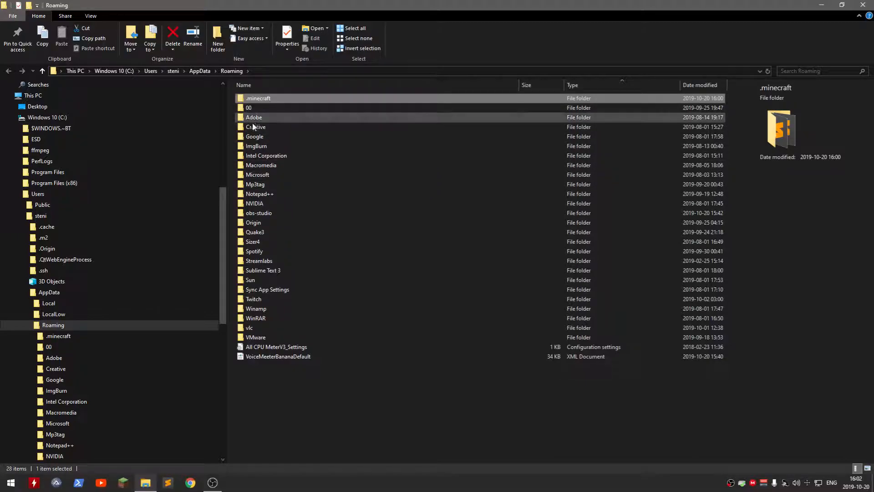
pyautogui.moveTo(225, 197); pyautogui.dragTo(222, 94)
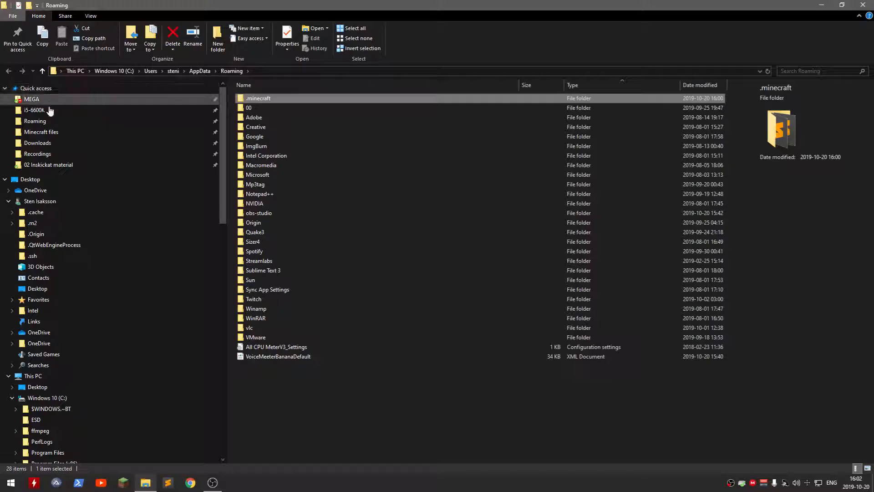
pyautogui.rightClick(267, 101)
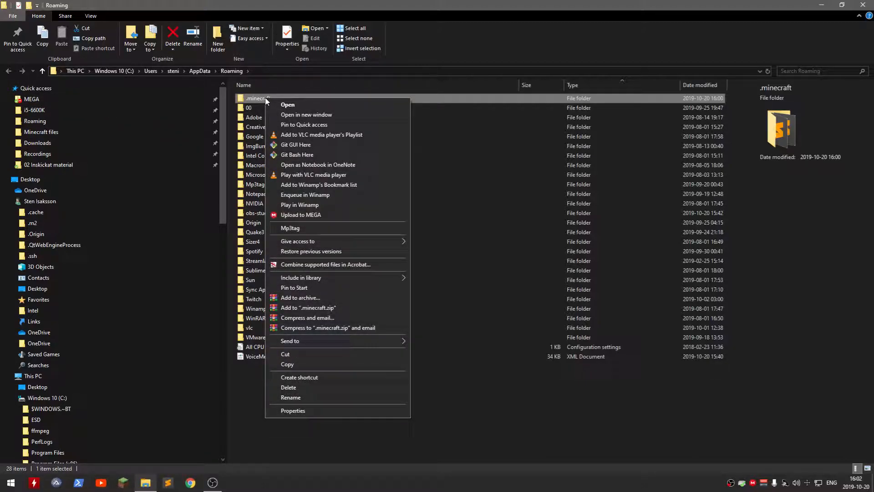
pyautogui.click(360, 124)
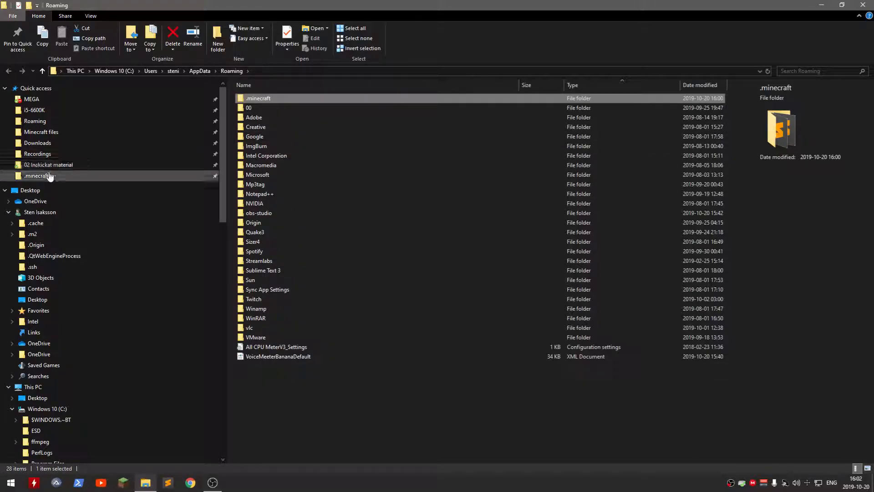
# Step: Open the pinned .minecraft folder and look through its mods and config subfolders
pyautogui.click(51, 156)
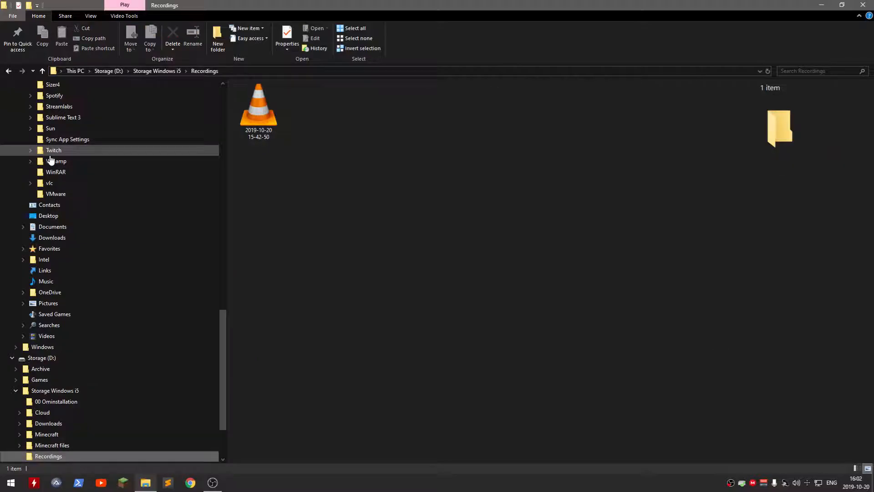
pyautogui.moveTo(225, 352); pyautogui.dragTo(223, 123)
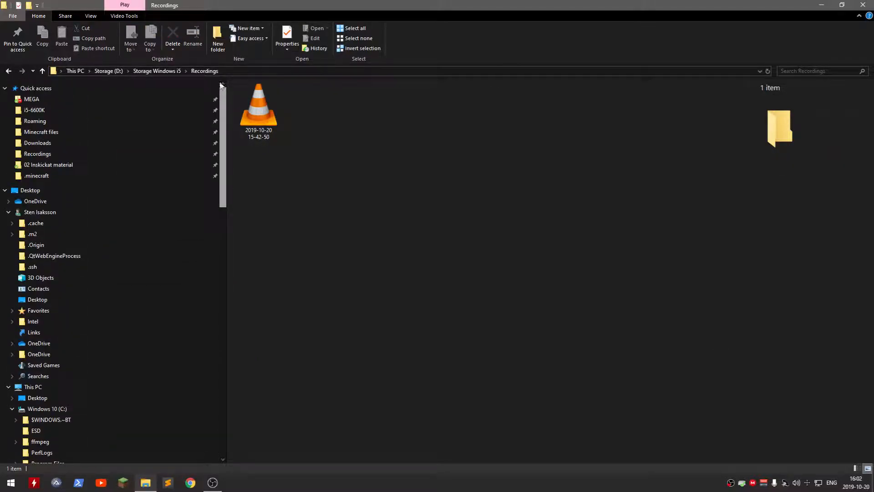
pyautogui.click(74, 176)
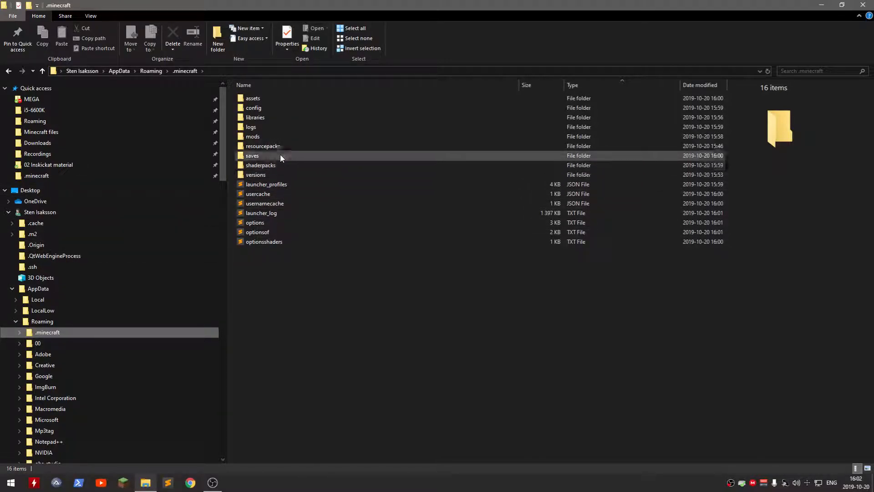
pyautogui.doubleClick(283, 136)
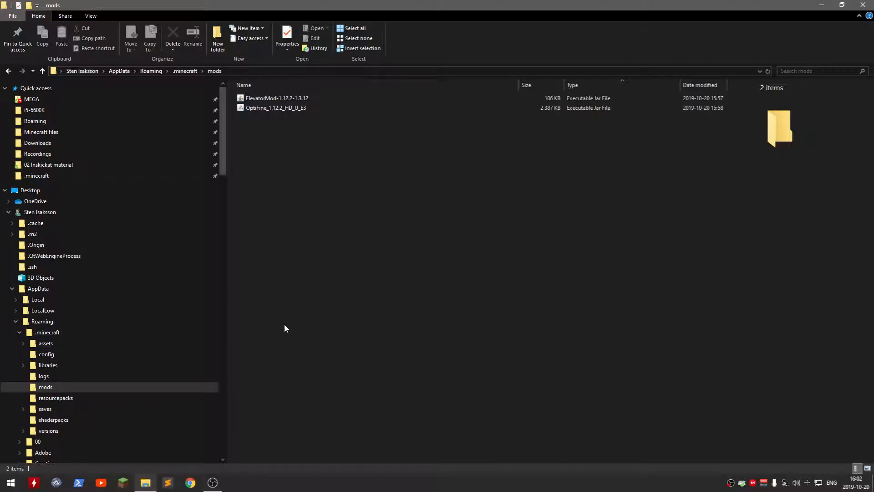
pyautogui.click(181, 354)
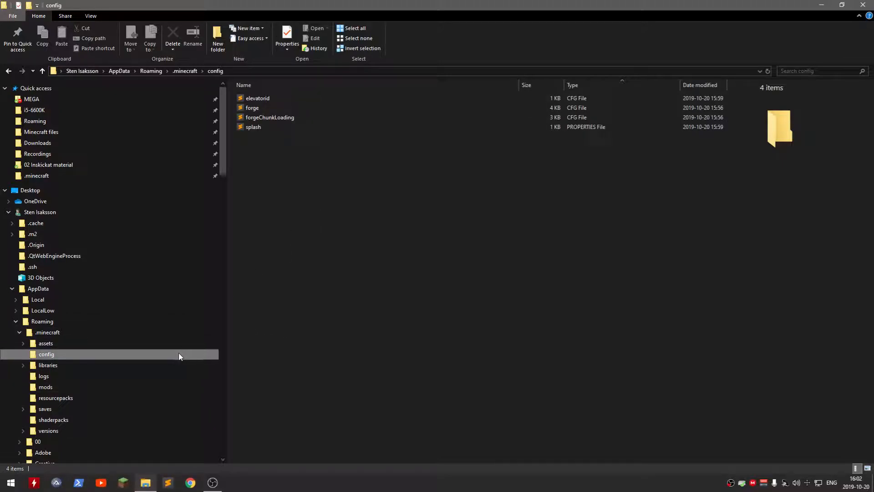
# Step: Open the forge CFG file from the config folder in Sublime Text and set B:Global to false under version_checking
pyautogui.scroll(-1, 101, 352)
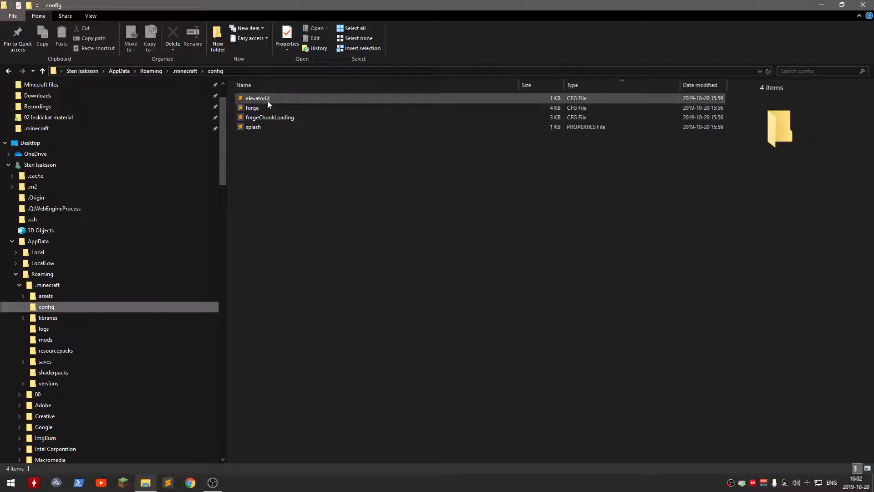
pyautogui.doubleClick(253, 108)
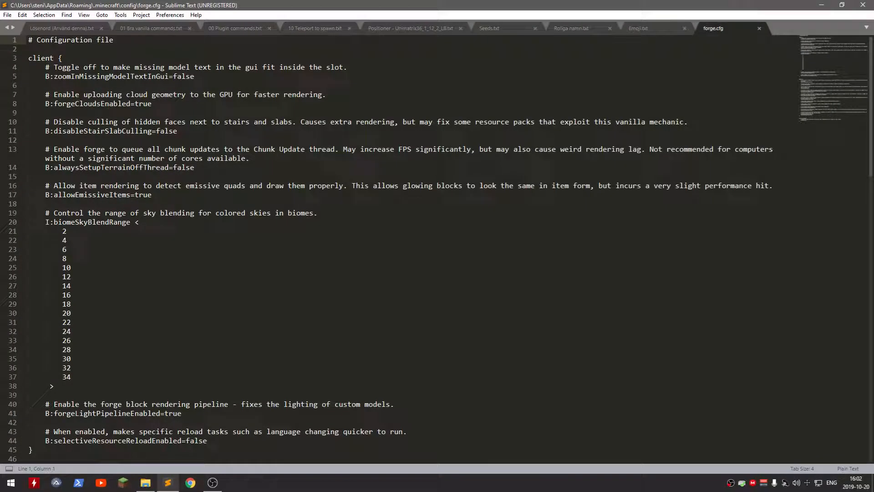
pyautogui.scroll(-5, 399, 250)
pyautogui.scroll(-8, 122, 203)
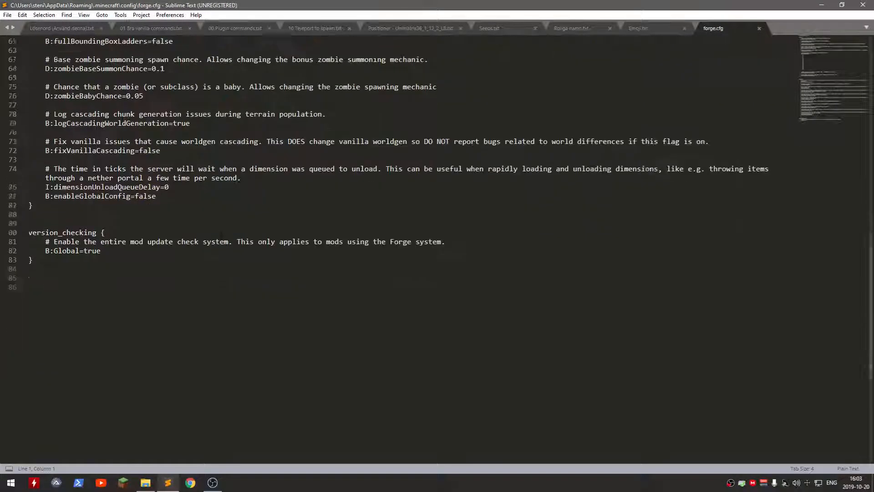
pyautogui.click(122, 203)
pyautogui.press('BackSpace')
pyautogui.press('BackSpace')
pyautogui.press('BackSpace')
pyautogui.press('BackSpace')
pyautogui.write('false')
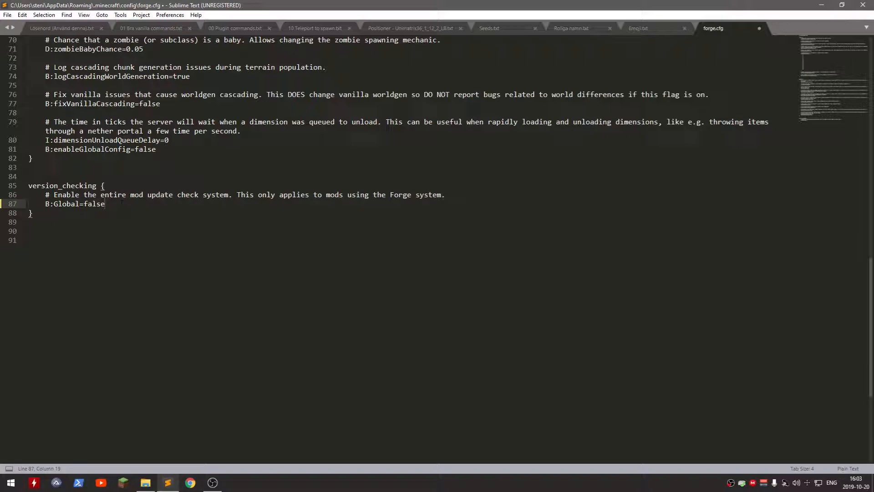
# Step: Save forge.cfg, then close the file and the text editor to return to the config folder
pyautogui.hotkey('ctrl', 's')
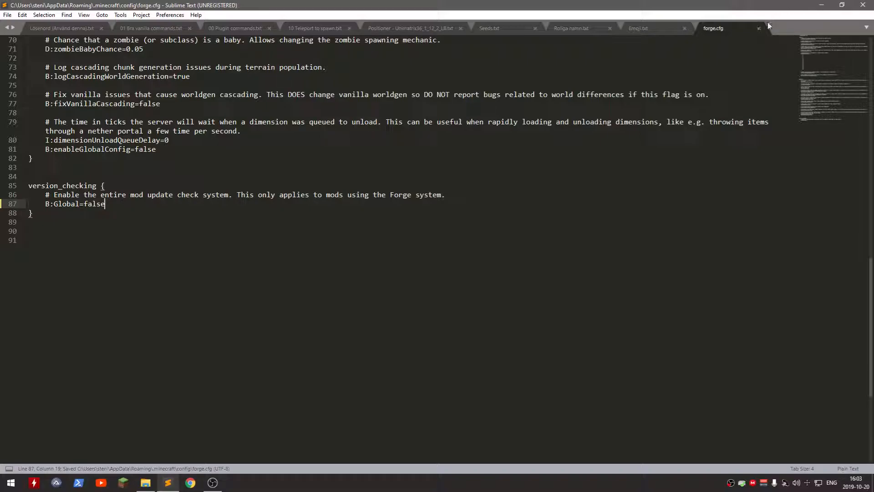
pyautogui.click(758, 29)
pyautogui.click(863, 4)
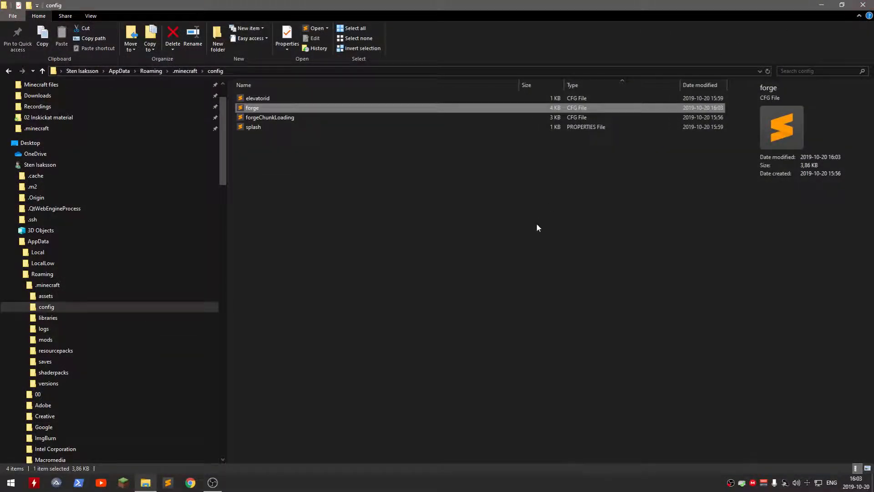